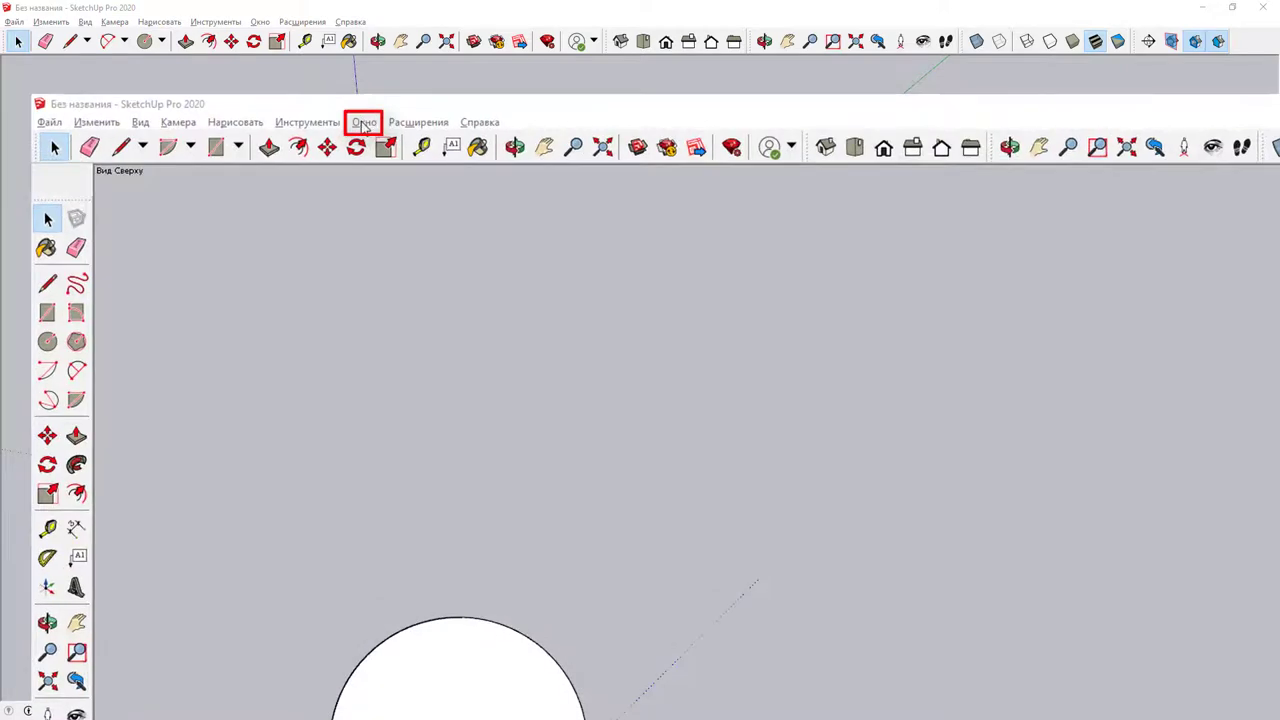
- In Параметры > Шаблон, compare the simple inches, meters and Архитектурный templates, then set a new default template
click(365, 123)
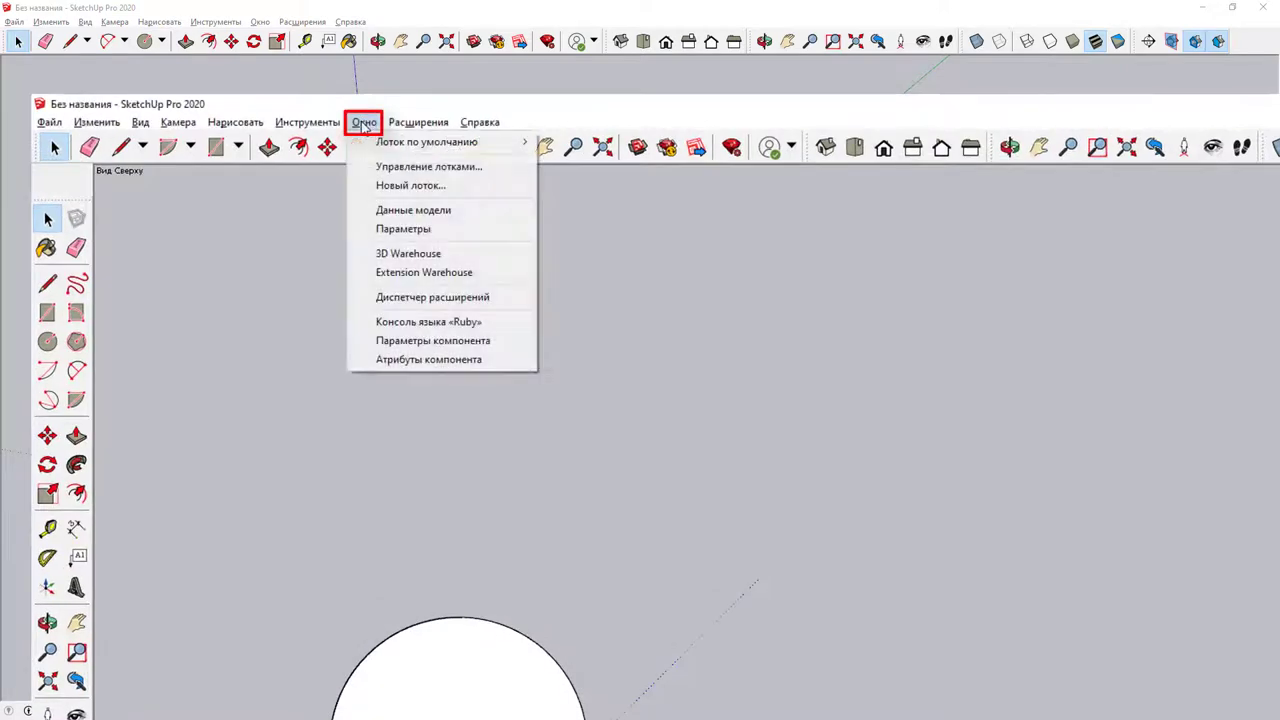
click(403, 229)
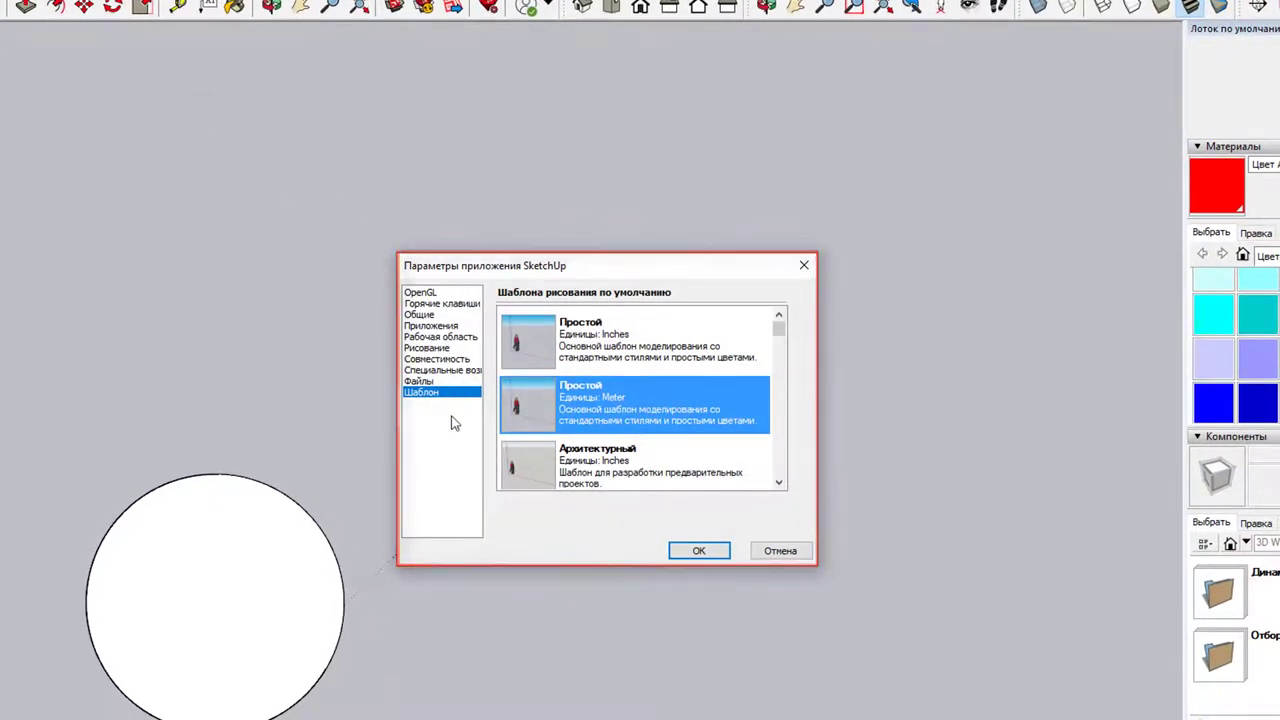
scroll(600, 410, down, 2)
scroll(610, 410, down, 2)
scroll(619, 409, up, 4)
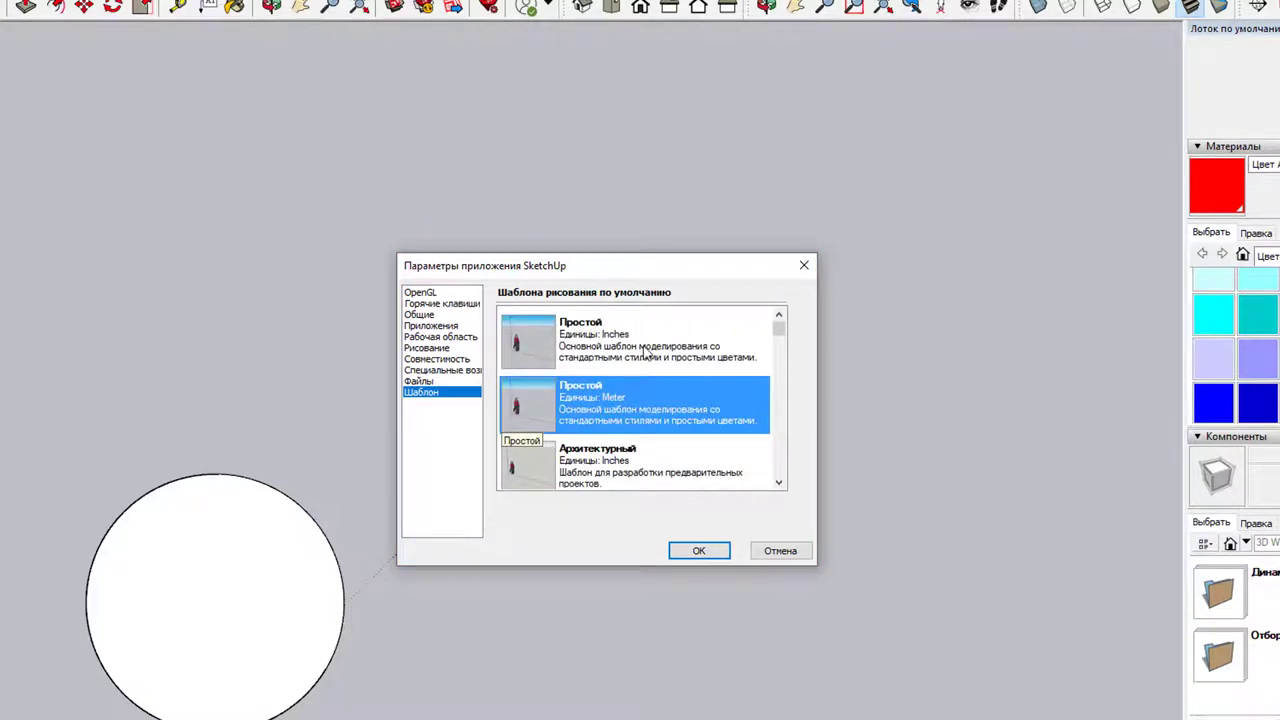
click(645, 350)
click(647, 425)
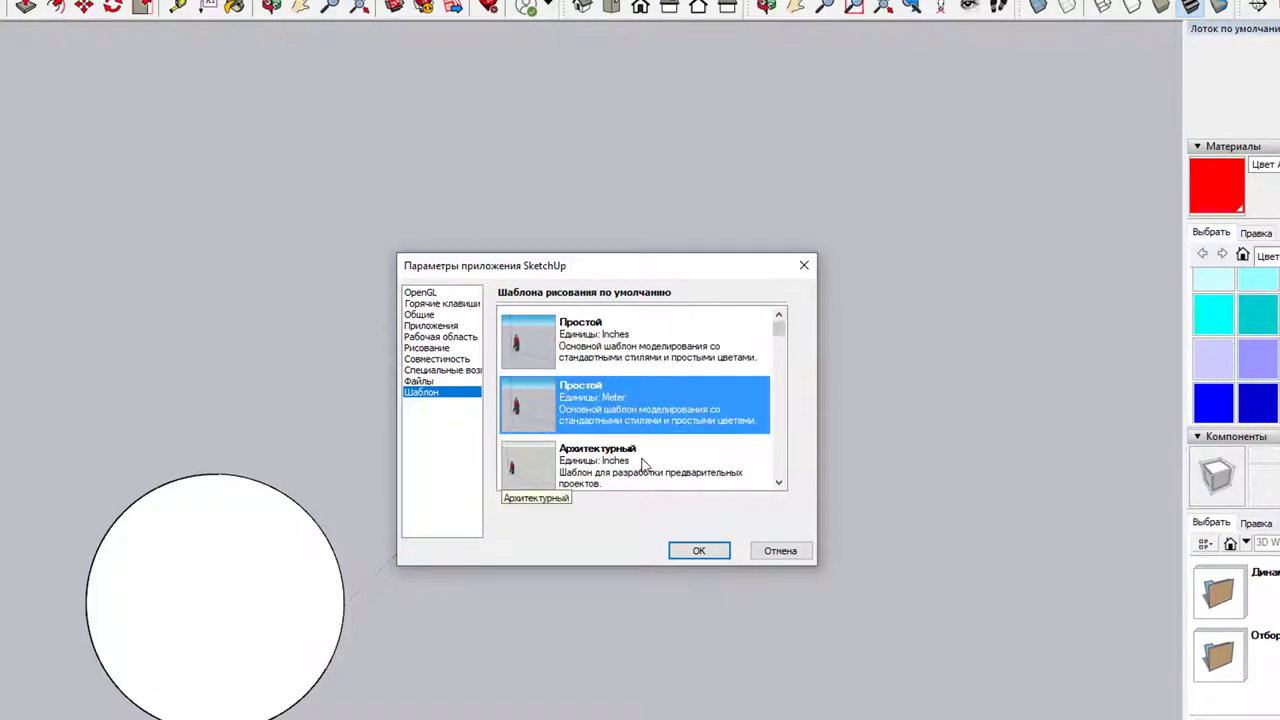
click(643, 463)
click(622, 365)
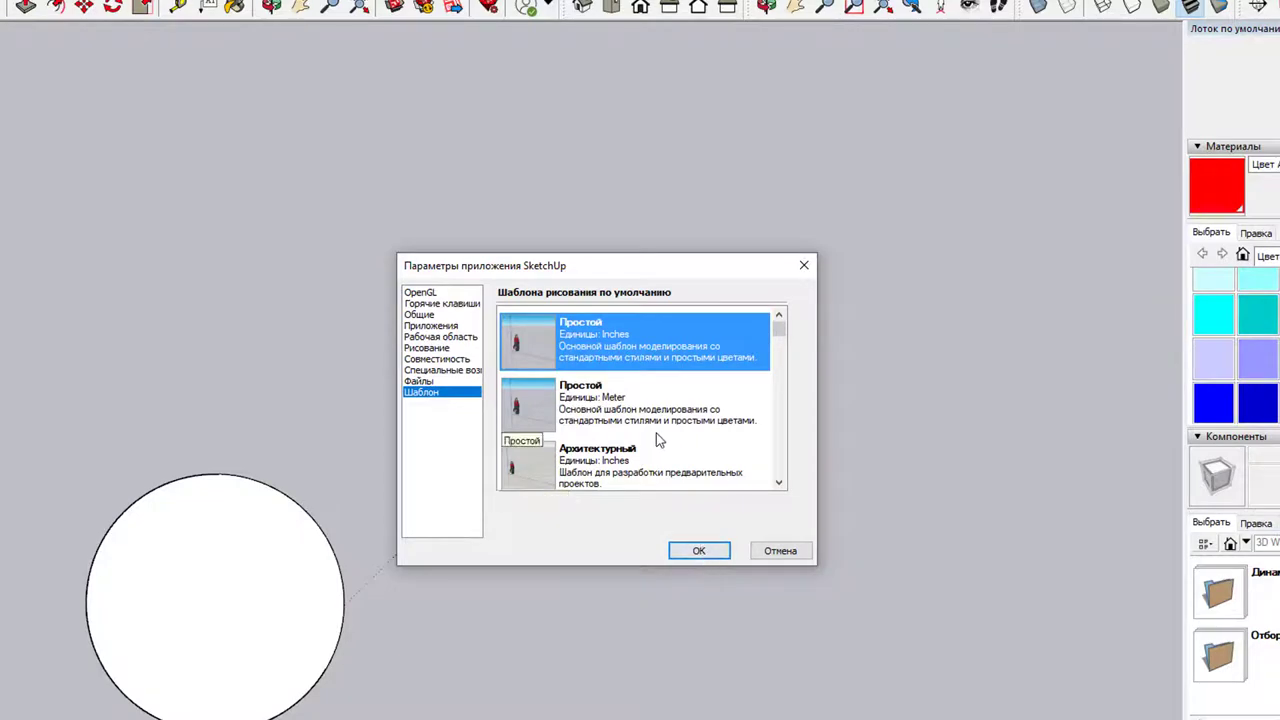
click(645, 475)
click(699, 550)
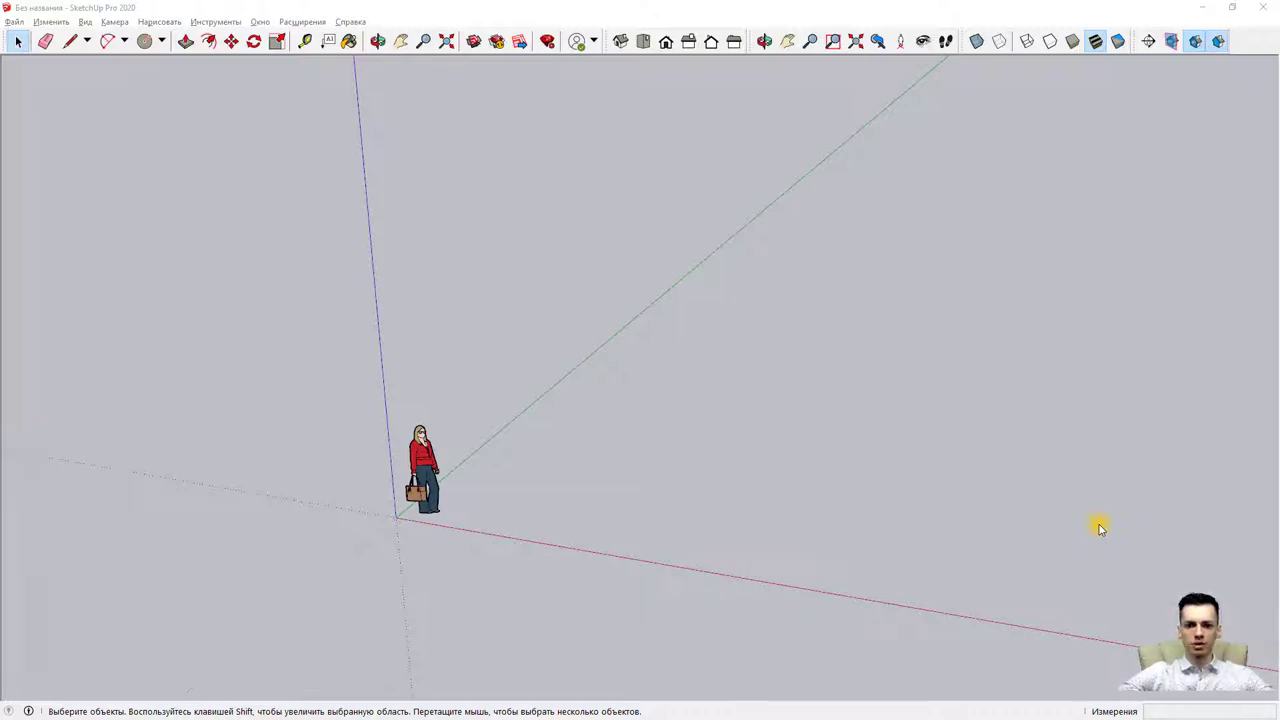
mouse_move(843, 440)
middle_down()
mouse_move(896, 328)
mouse_move(691, 380)
mouse_move(457, 406)
mouse_move(223, 383)
mouse_move(817, 466)
middle_up()
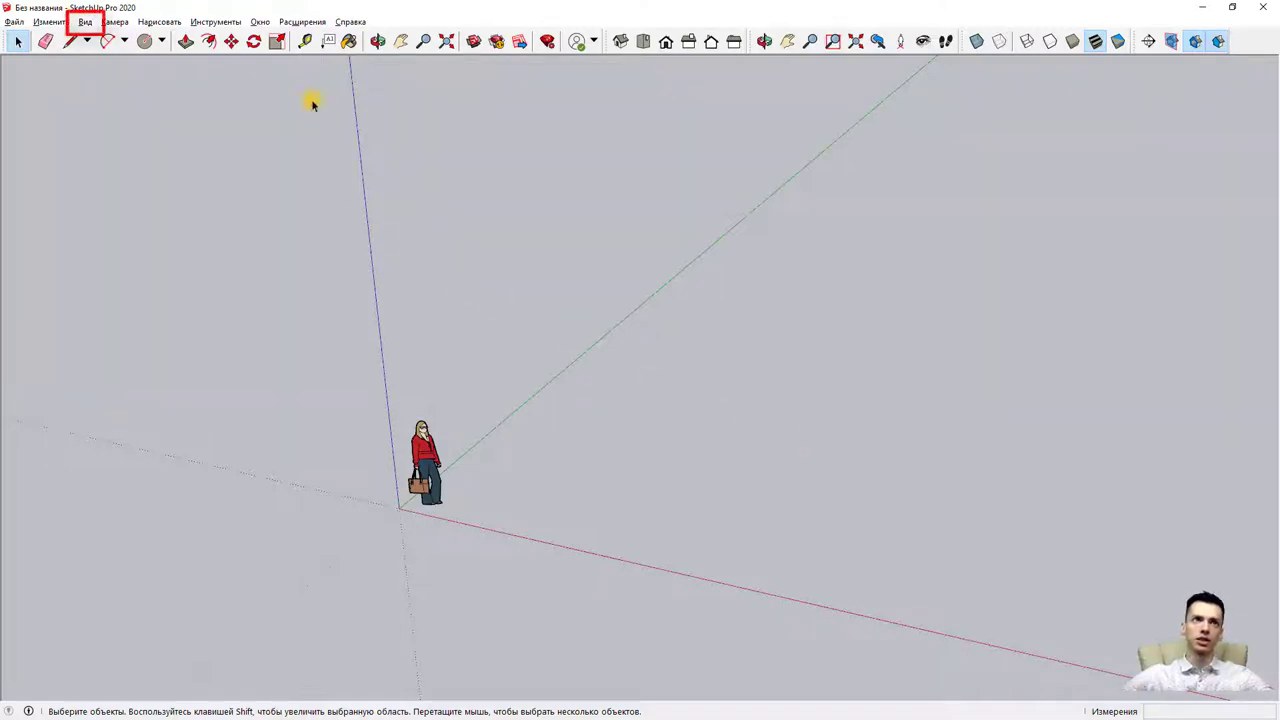
- Turn on the Большой набор инструментов toolbar and dock it on the left edge
click(86, 22)
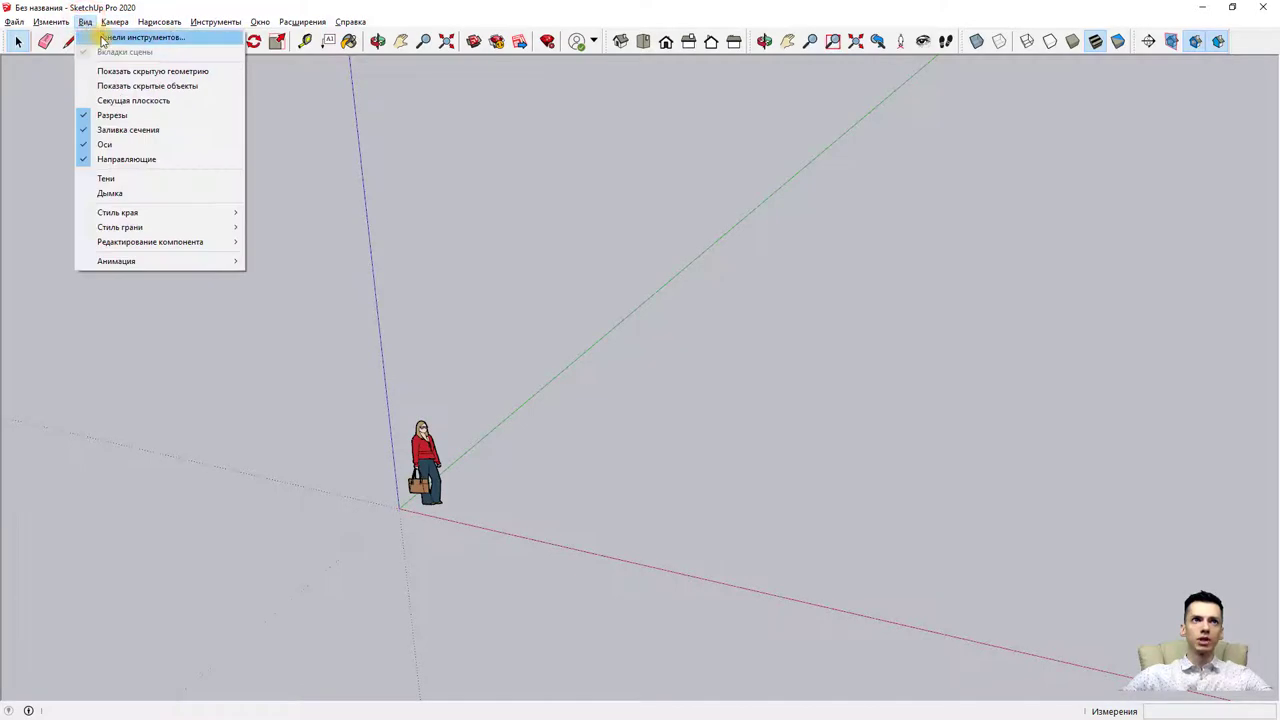
click(102, 38)
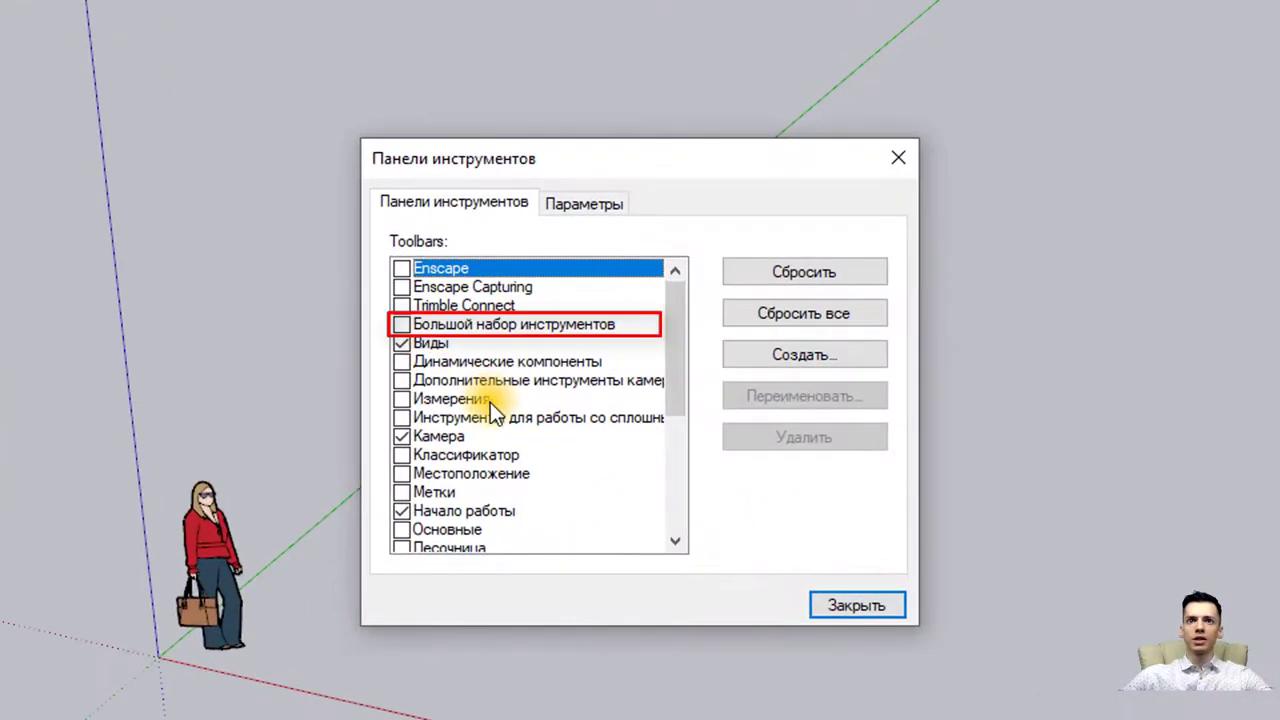
click(402, 323)
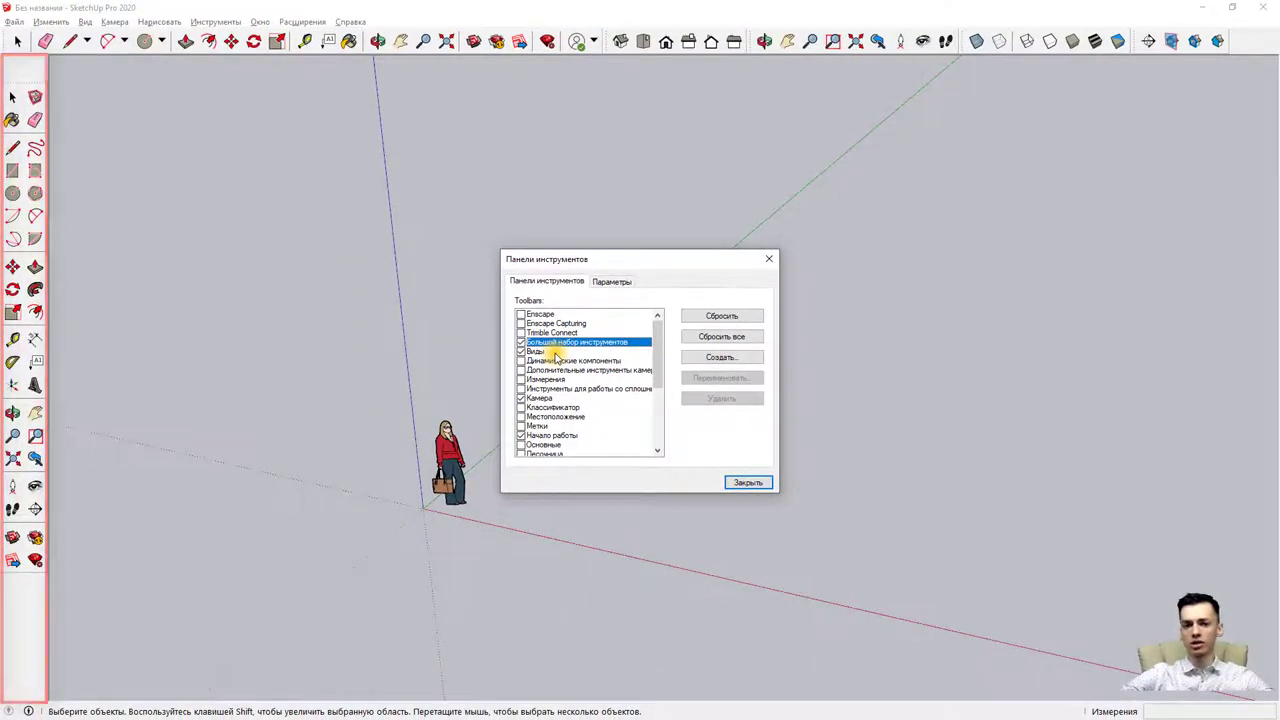
double_click(19, 80)
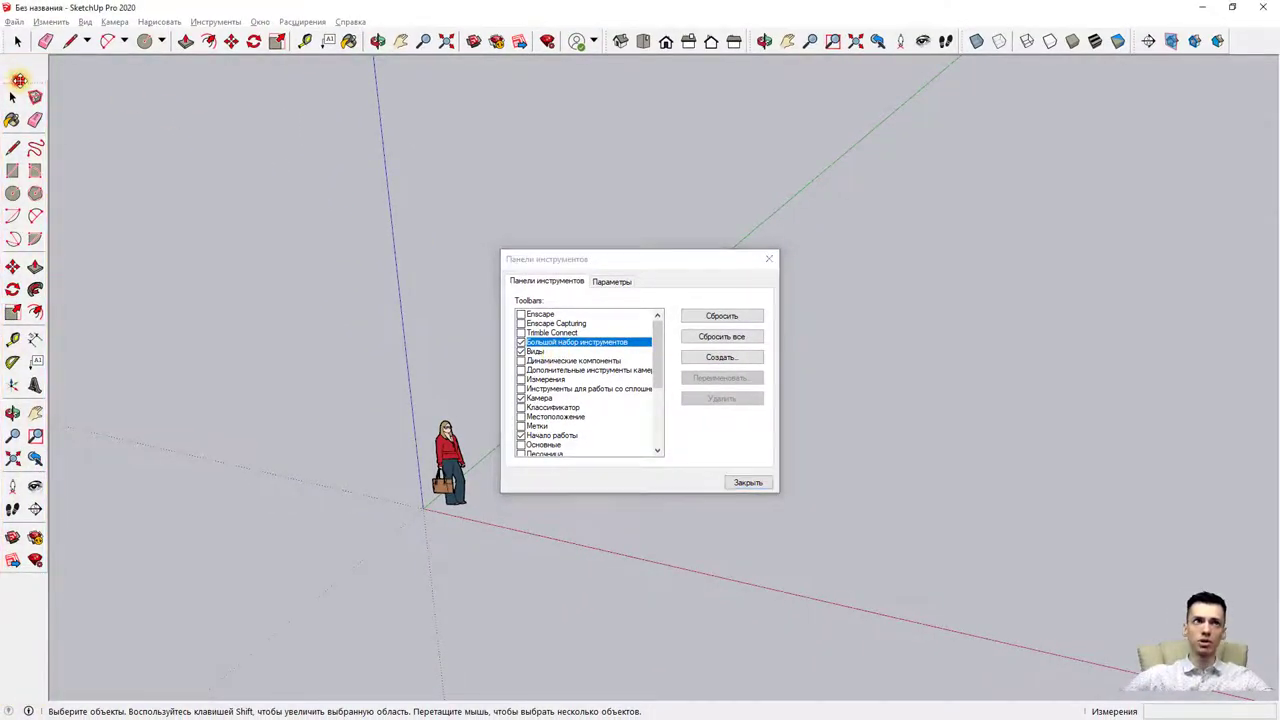
mouse_move(614, 75)
mouse_down()
mouse_move(1040, 159)
mouse_move(1230, 165)
mouse_up()
double_click(1230, 165)
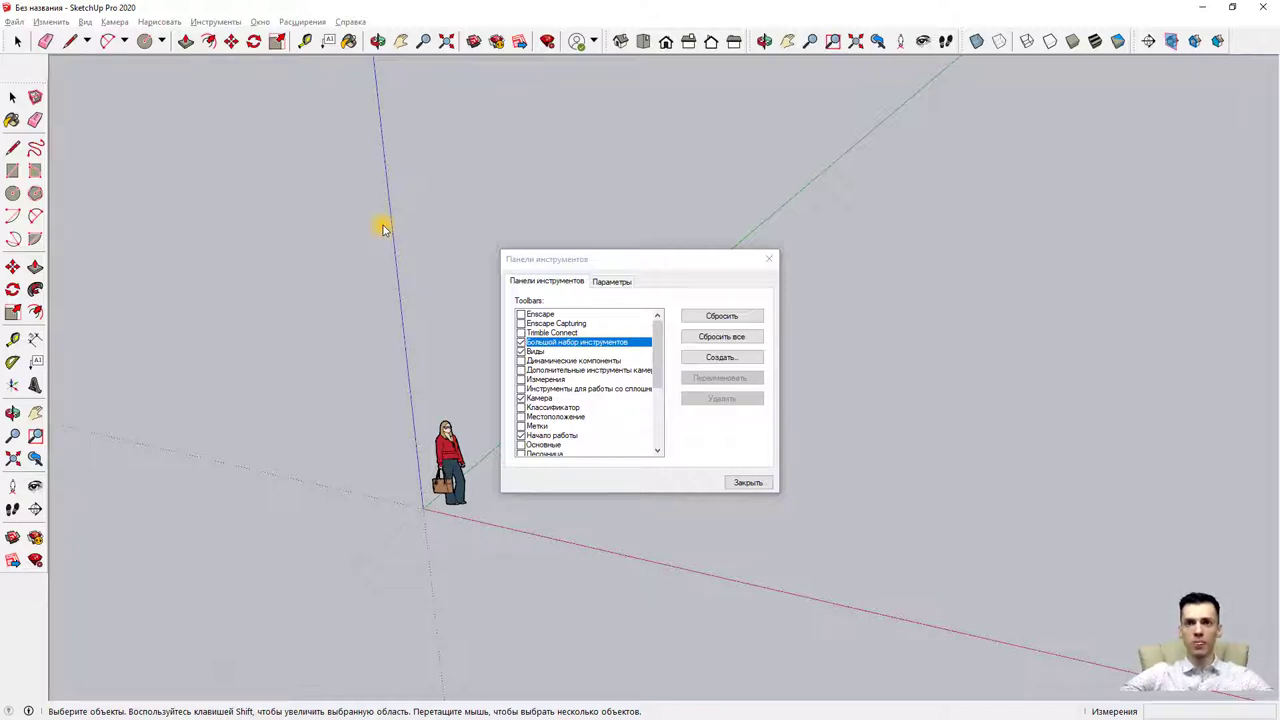
click(770, 261)
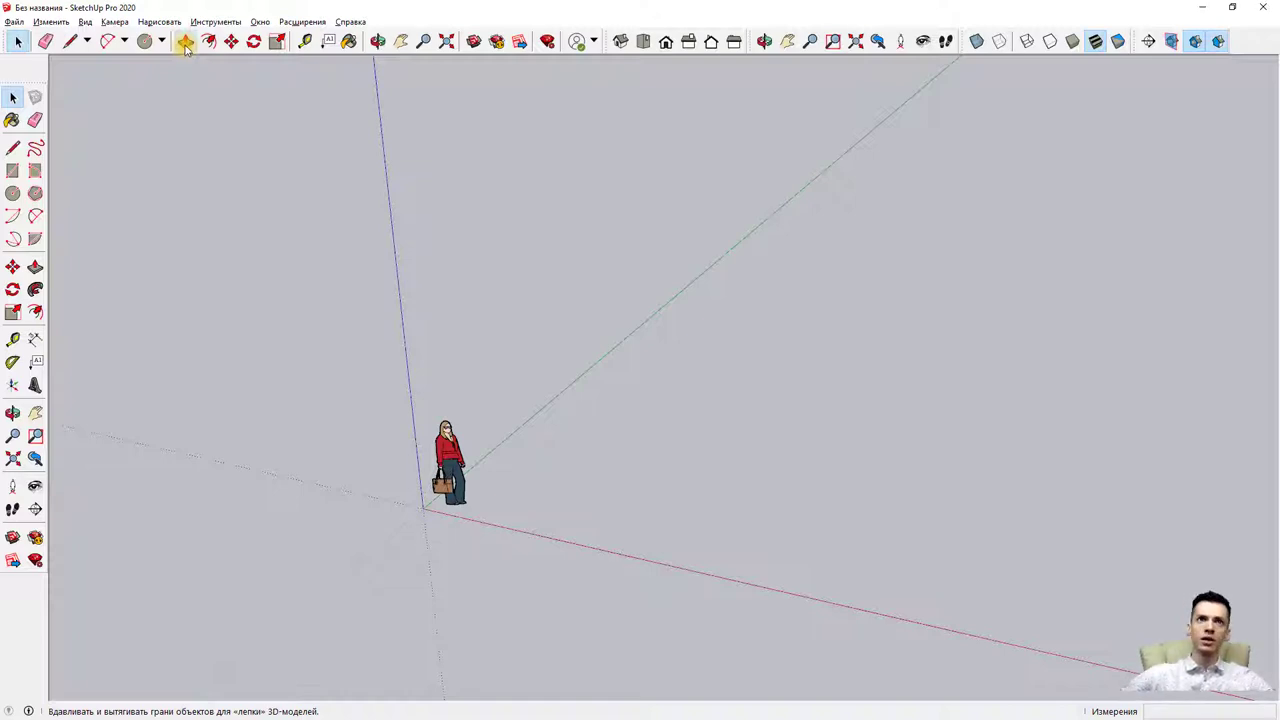
click(260, 21)
mouse_move(309, 37)
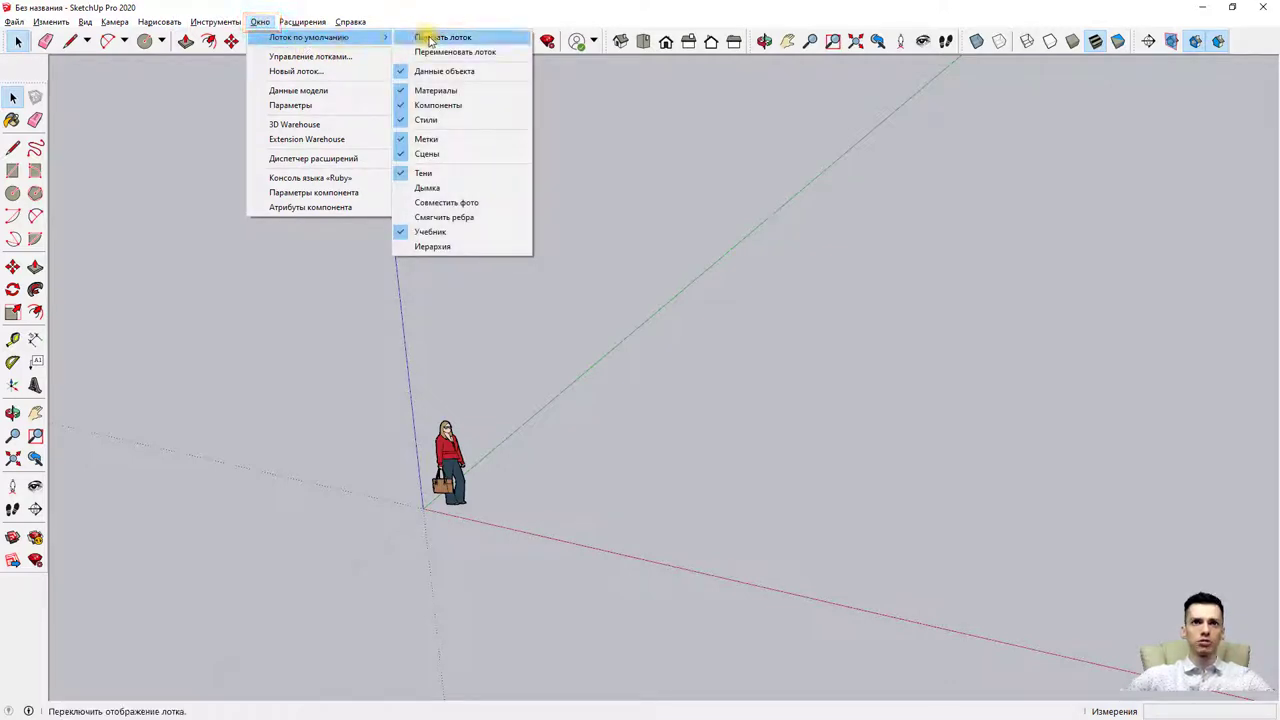
- Show the default tray with Данные объекта, Материалы, Компоненты, Стили, Метки, Тени and Сцены panels
click(430, 38)
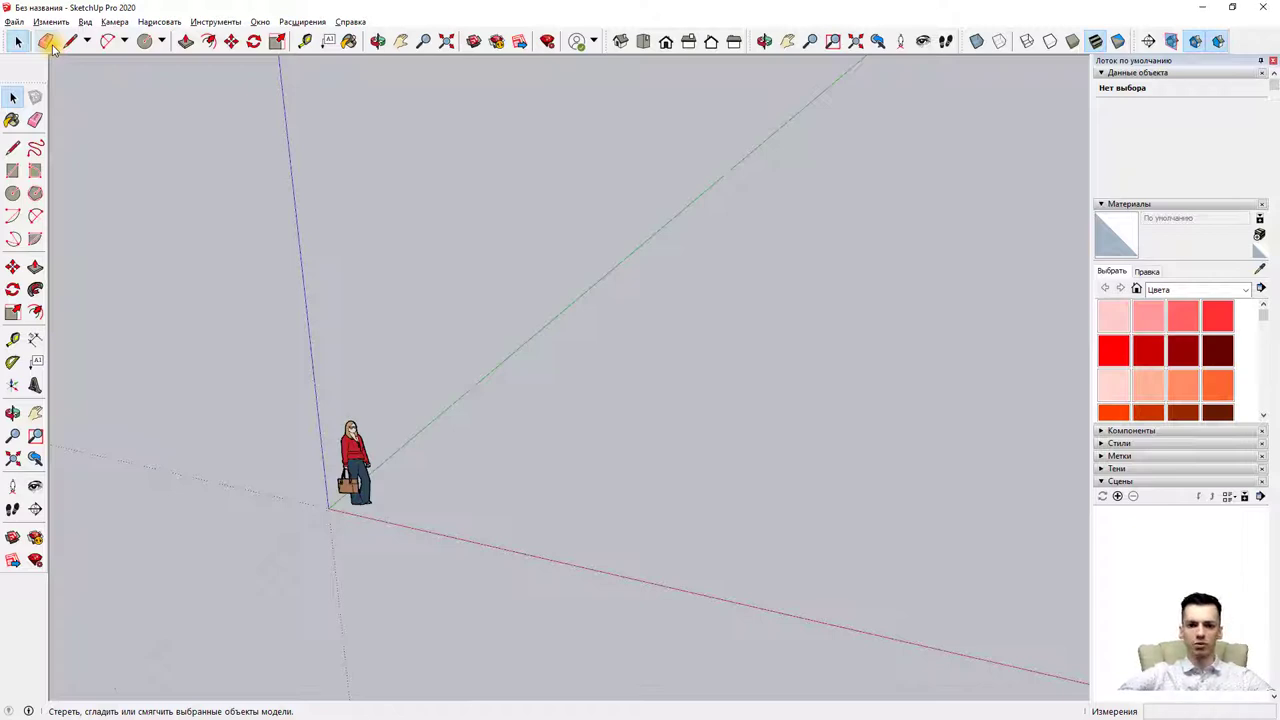
click(84, 40)
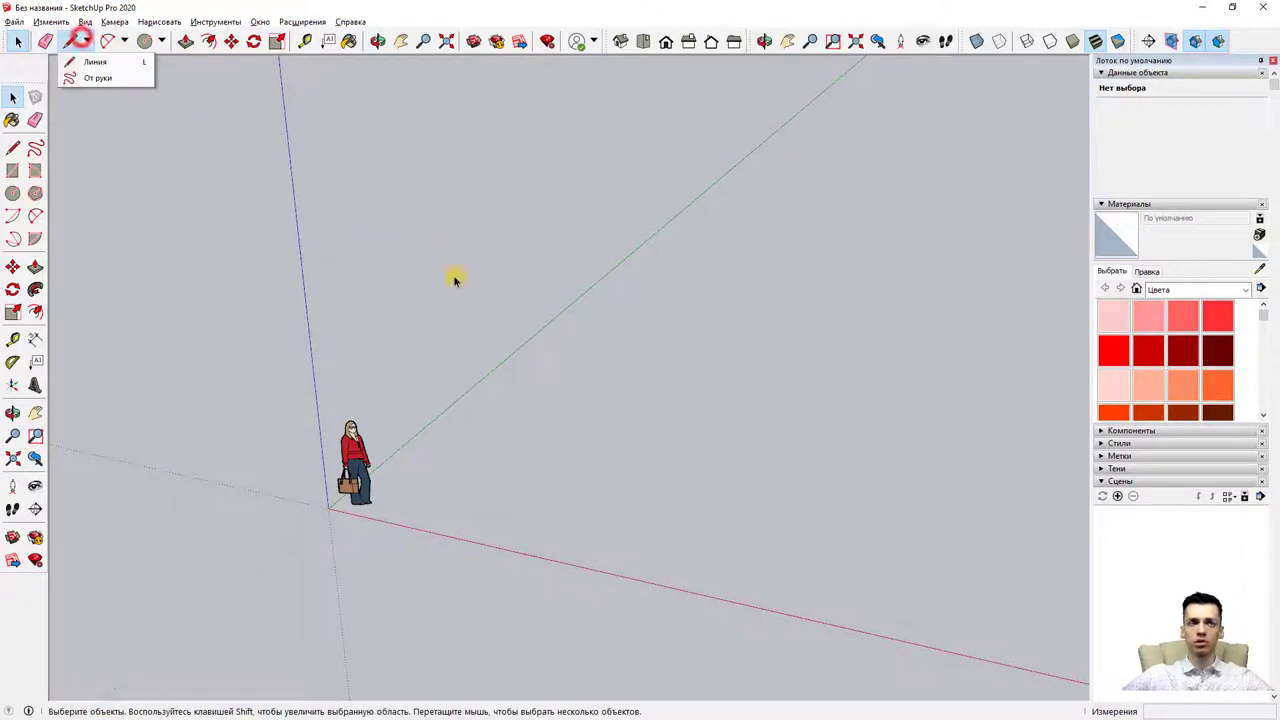
click(95, 62)
click(543, 459)
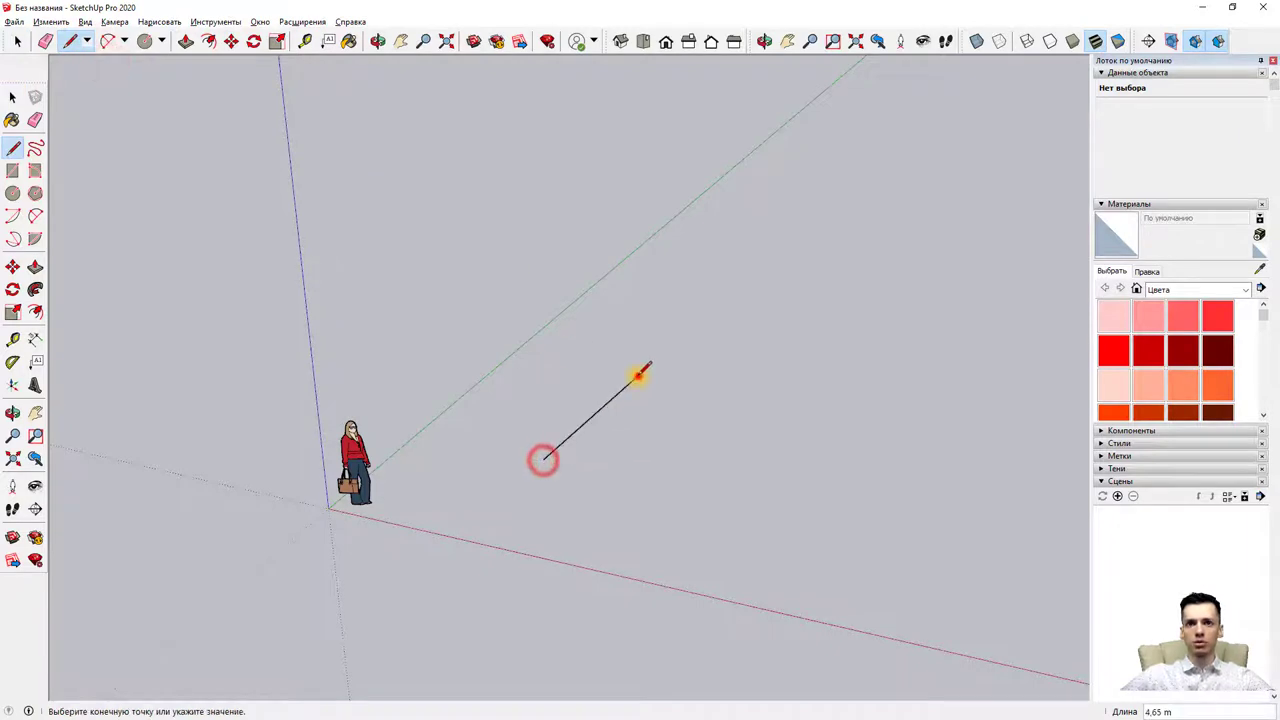
click(638, 374)
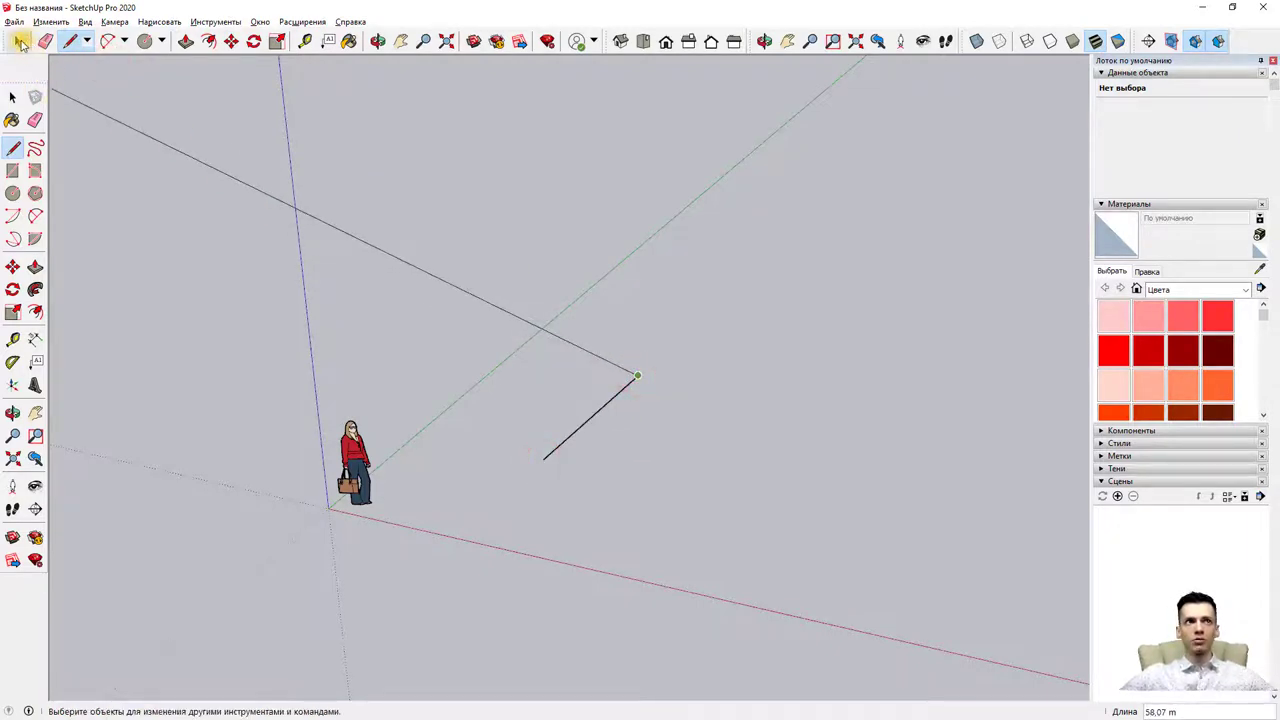
click(20, 42)
click(600, 410)
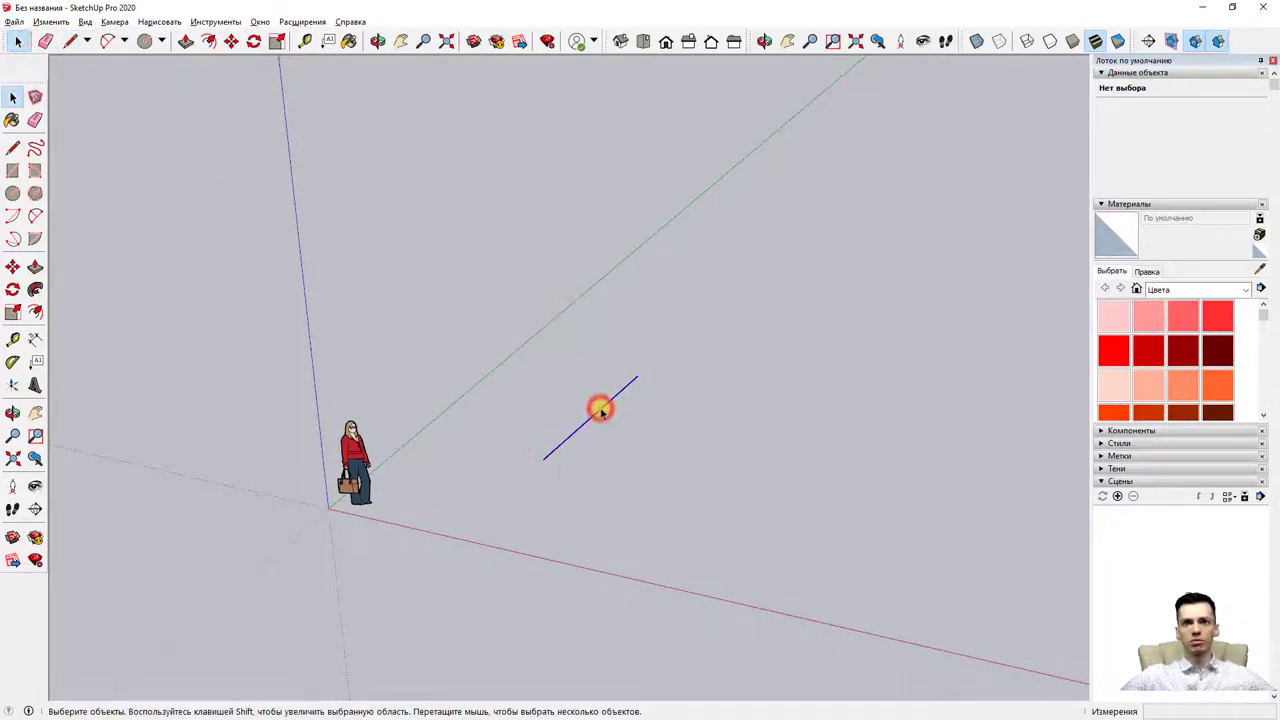
key(Delete)
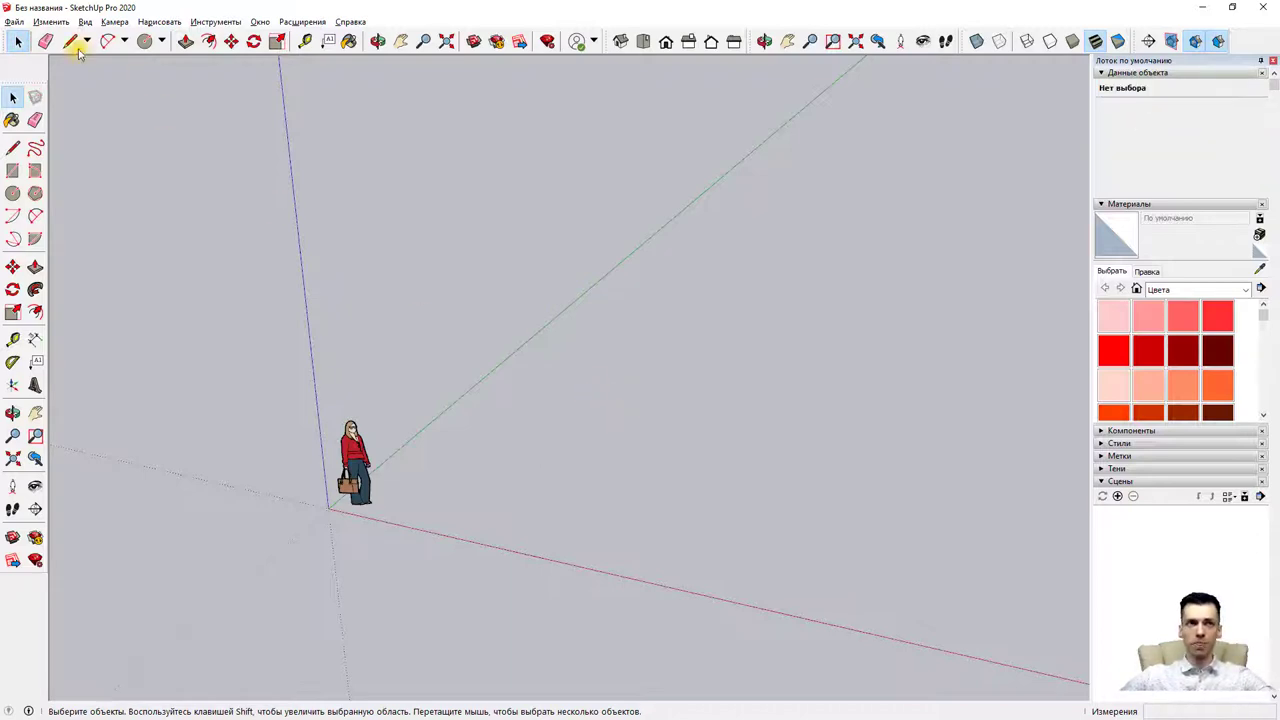
click(71, 42)
click(566, 434)
click(660, 353)
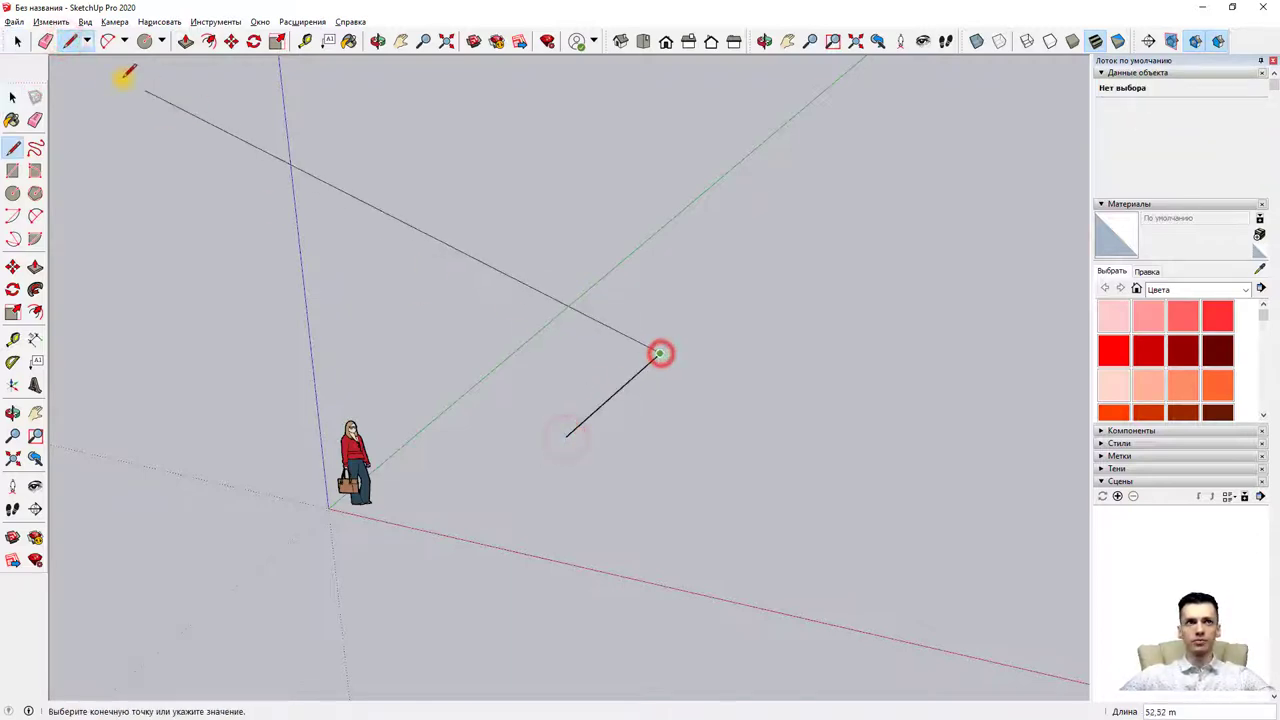
click(42, 42)
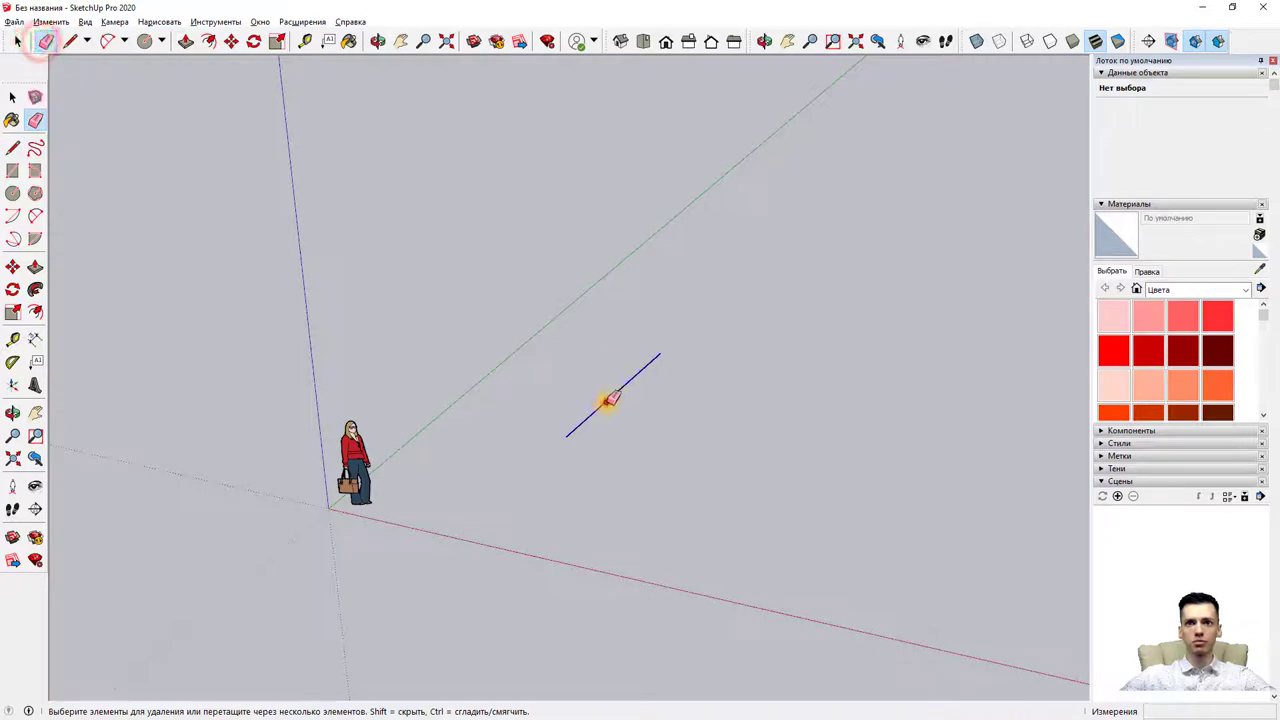
click(608, 401)
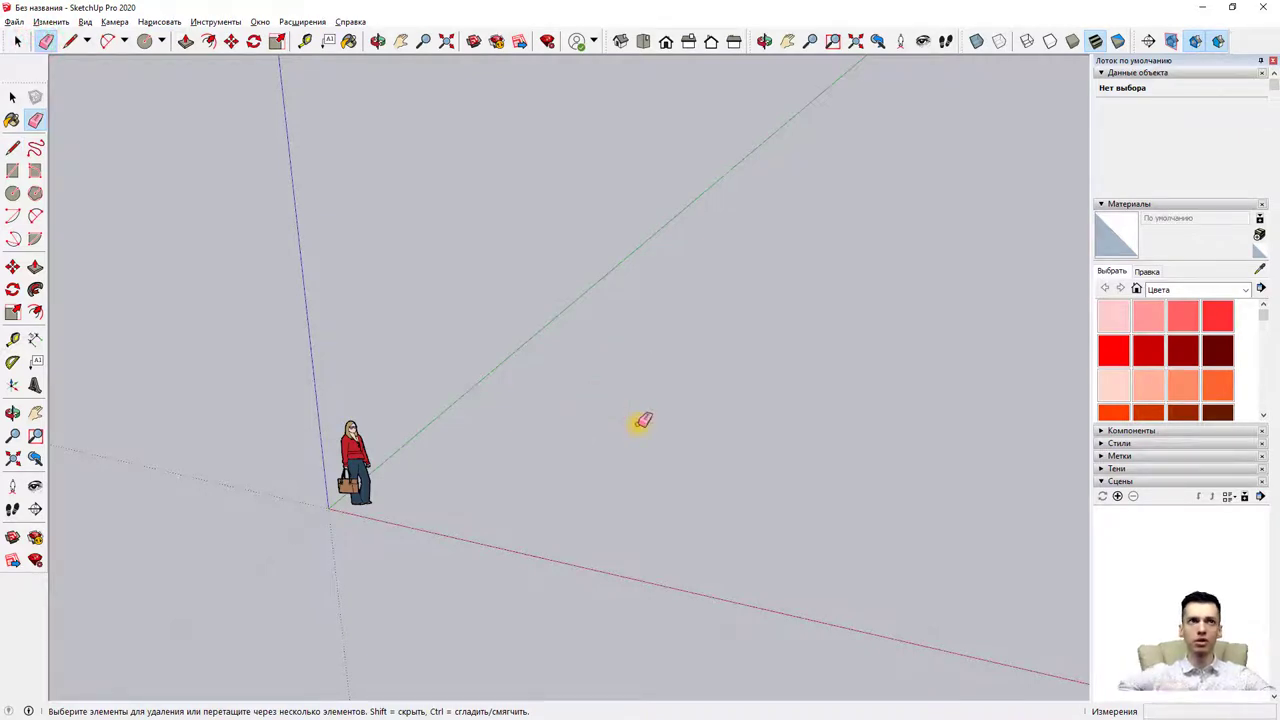
click(125, 46)
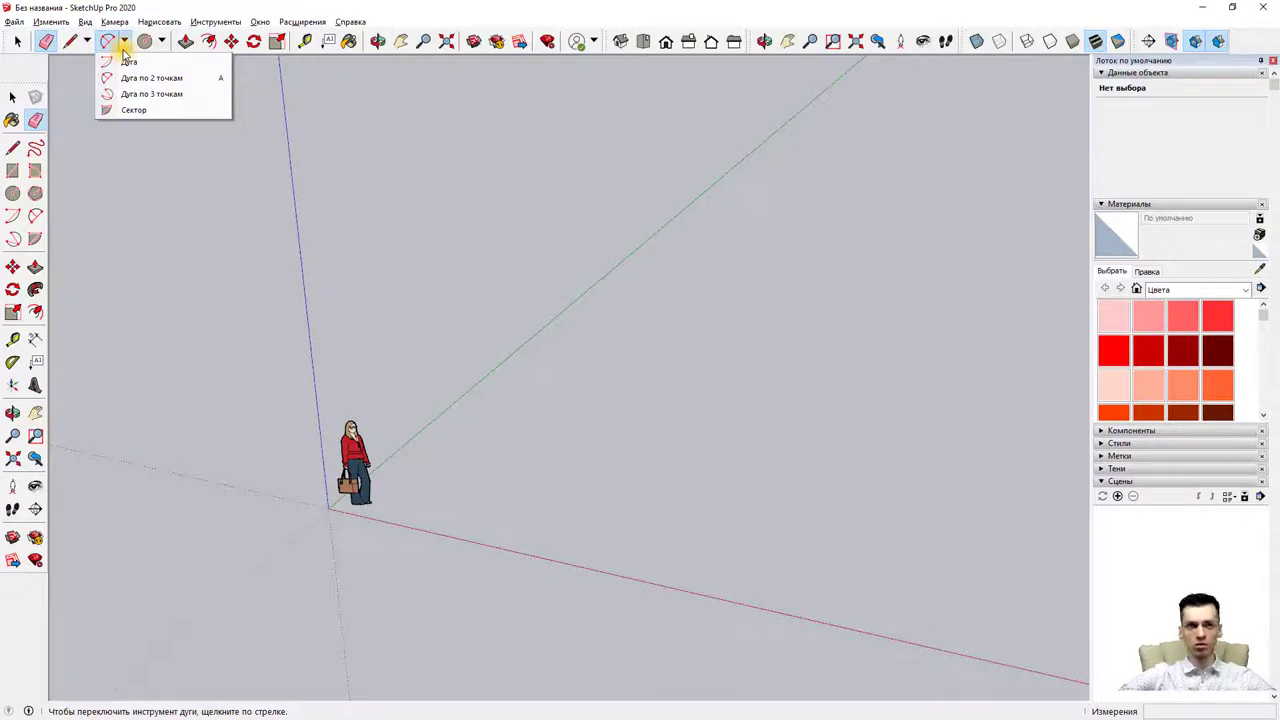
- Draw two filled pie sectors on the ground with the Pie tool
click(161, 41)
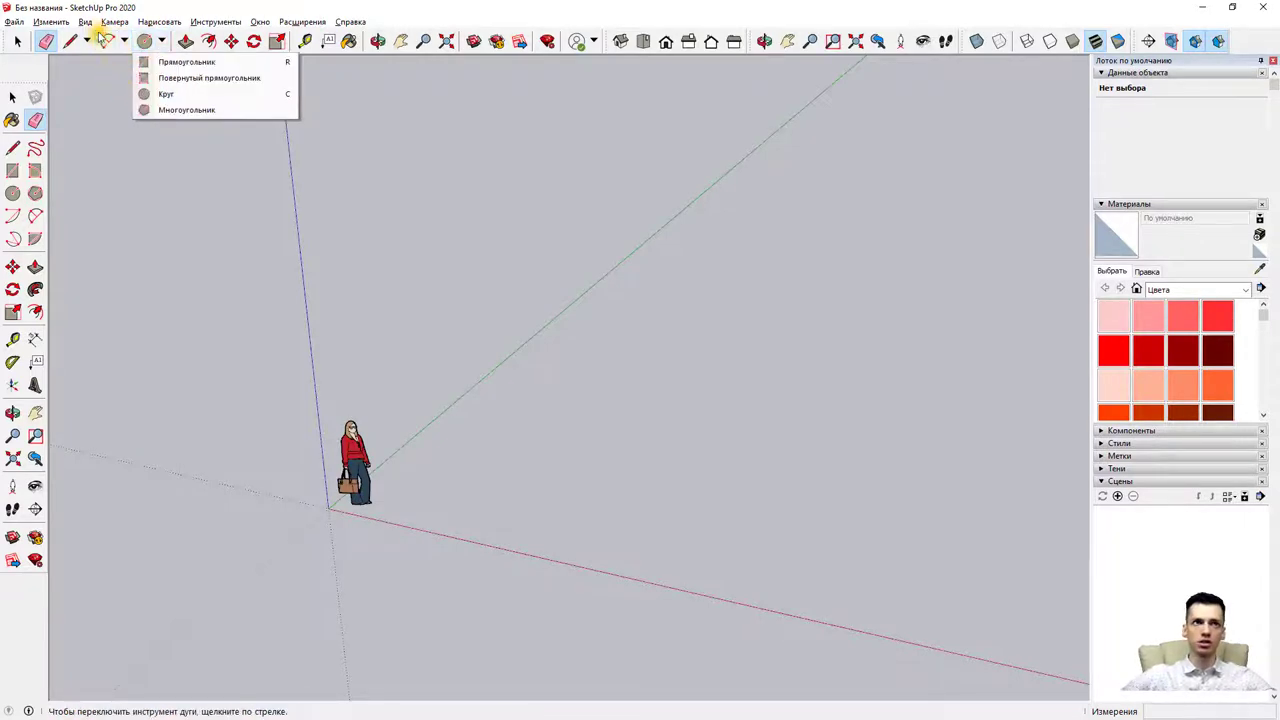
click(124, 41)
click(133, 109)
click(676, 445)
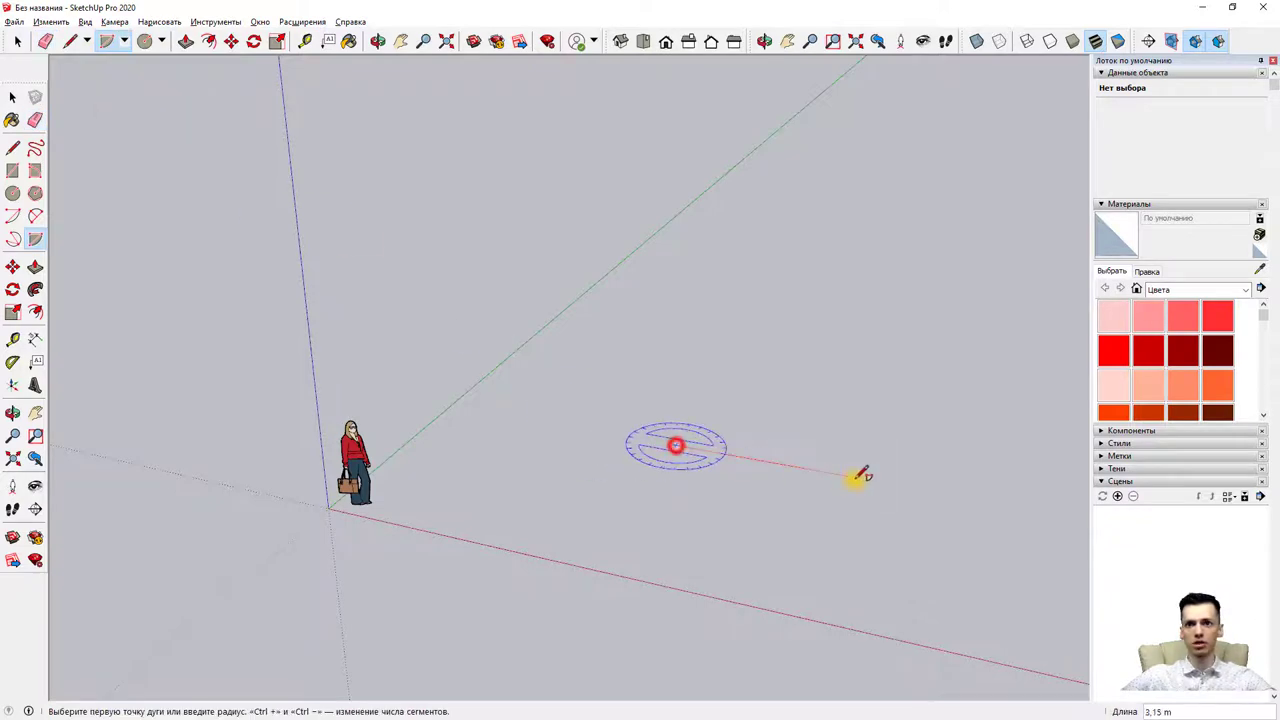
click(920, 490)
click(773, 288)
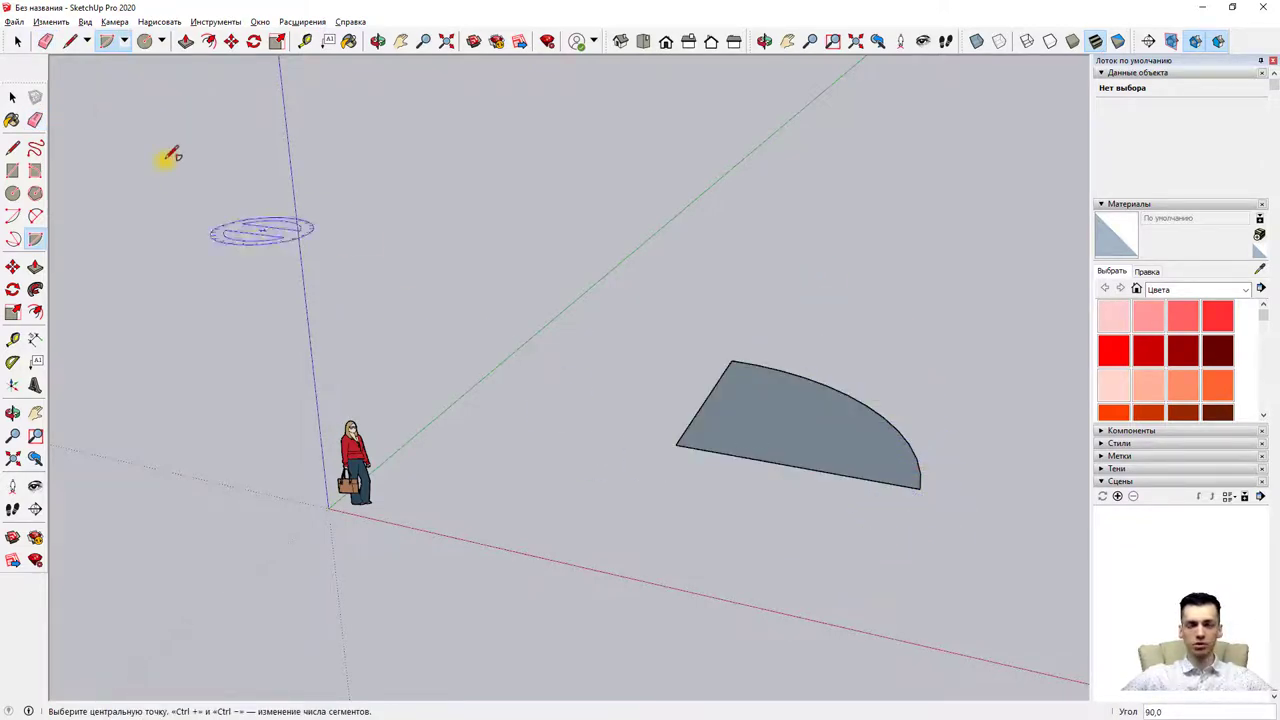
click(560, 435)
click(615, 373)
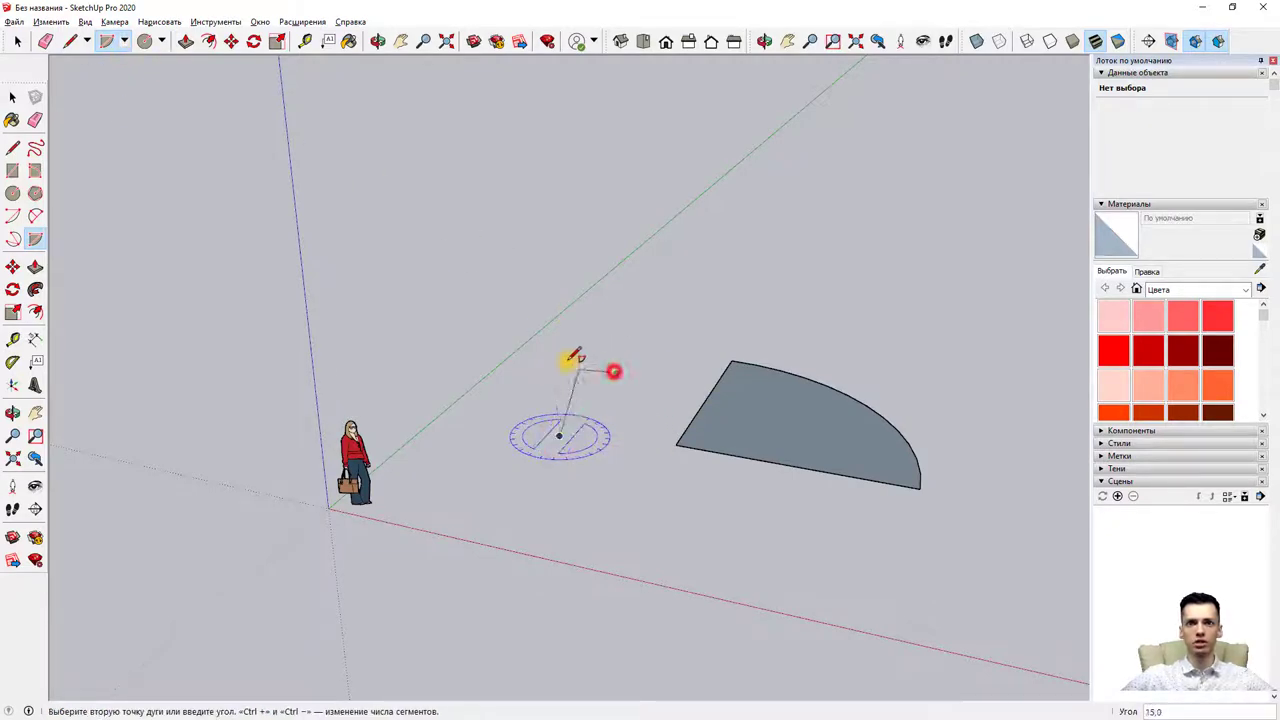
click(467, 420)
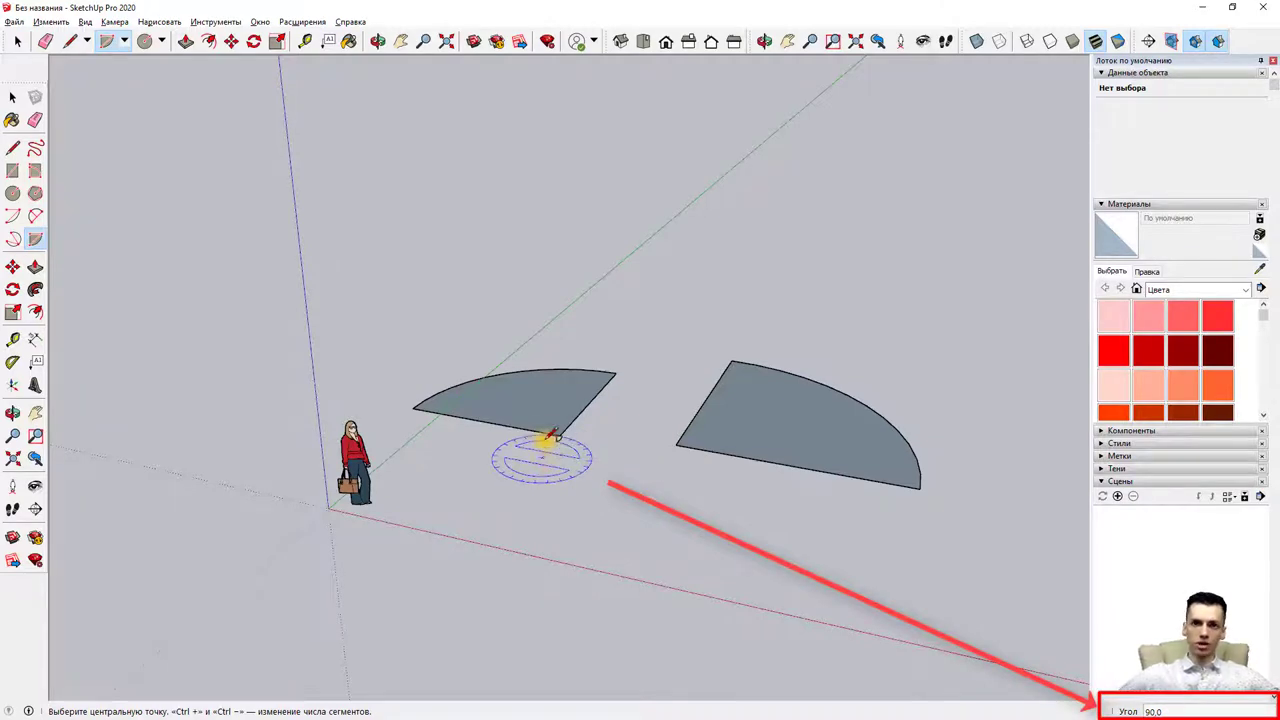
- Draw a narrow 15° pie slice above the two larger sectors
click(752, 287)
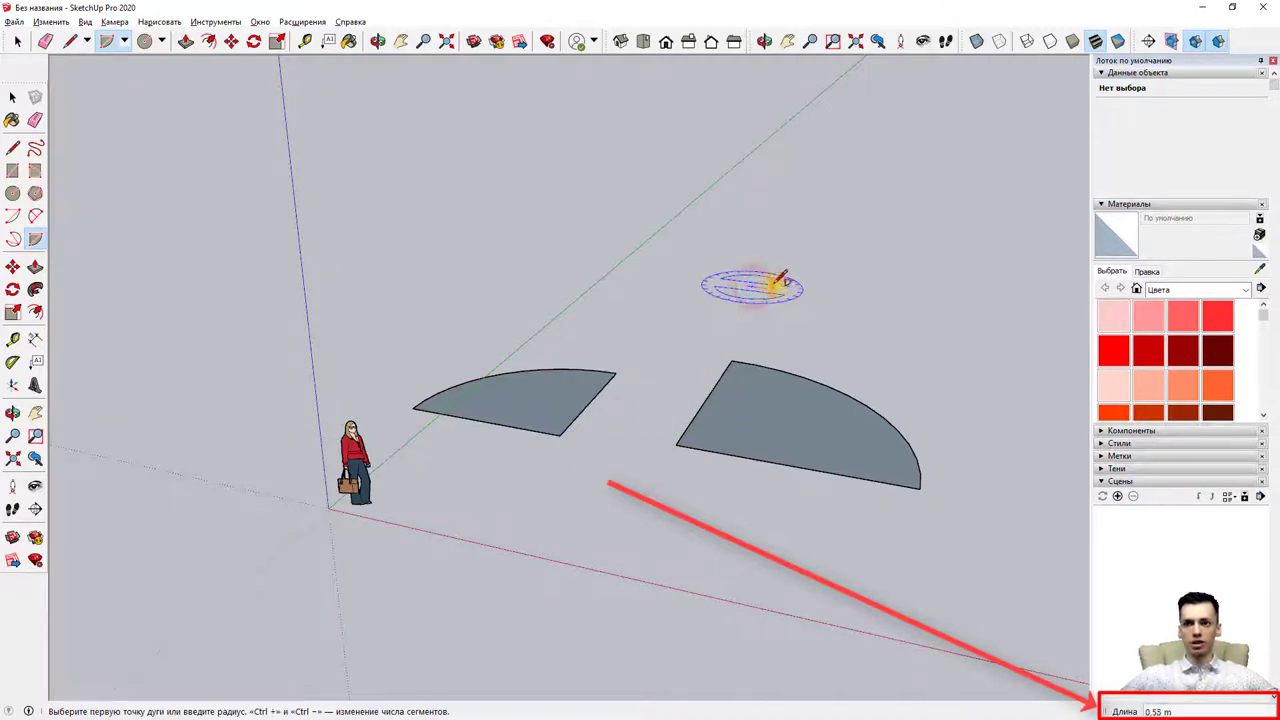
click(915, 306)
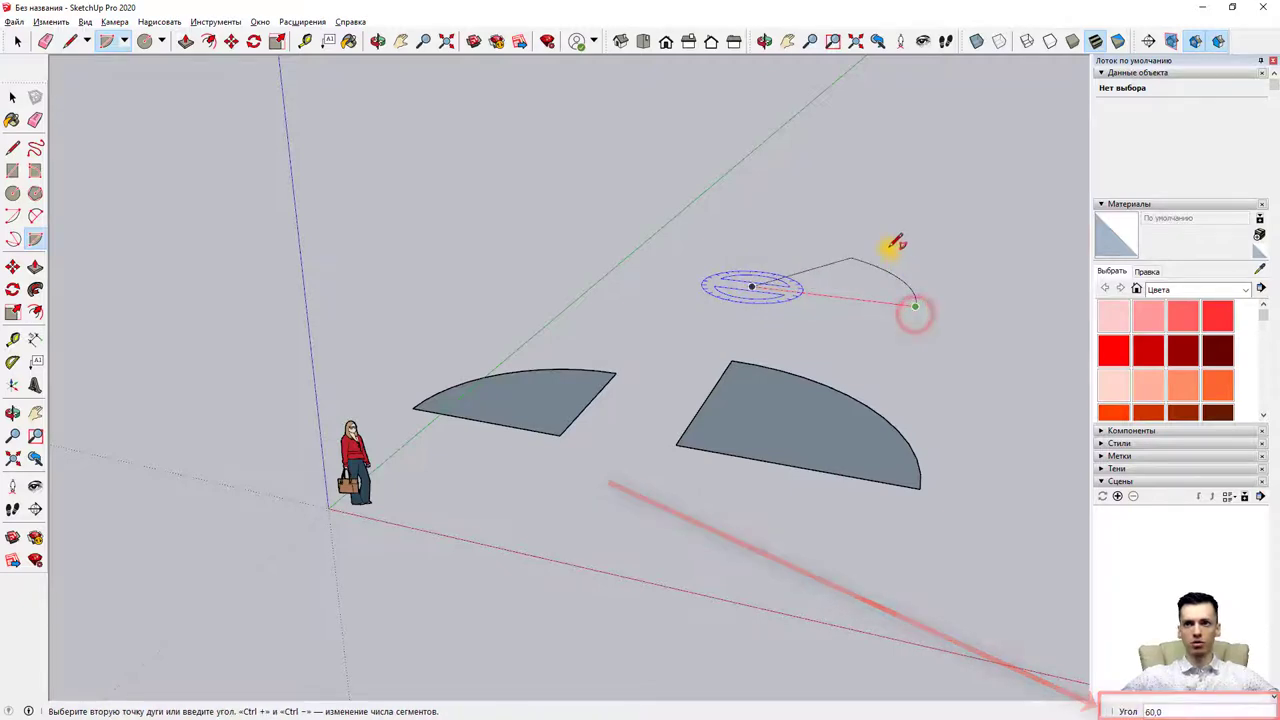
text(15)
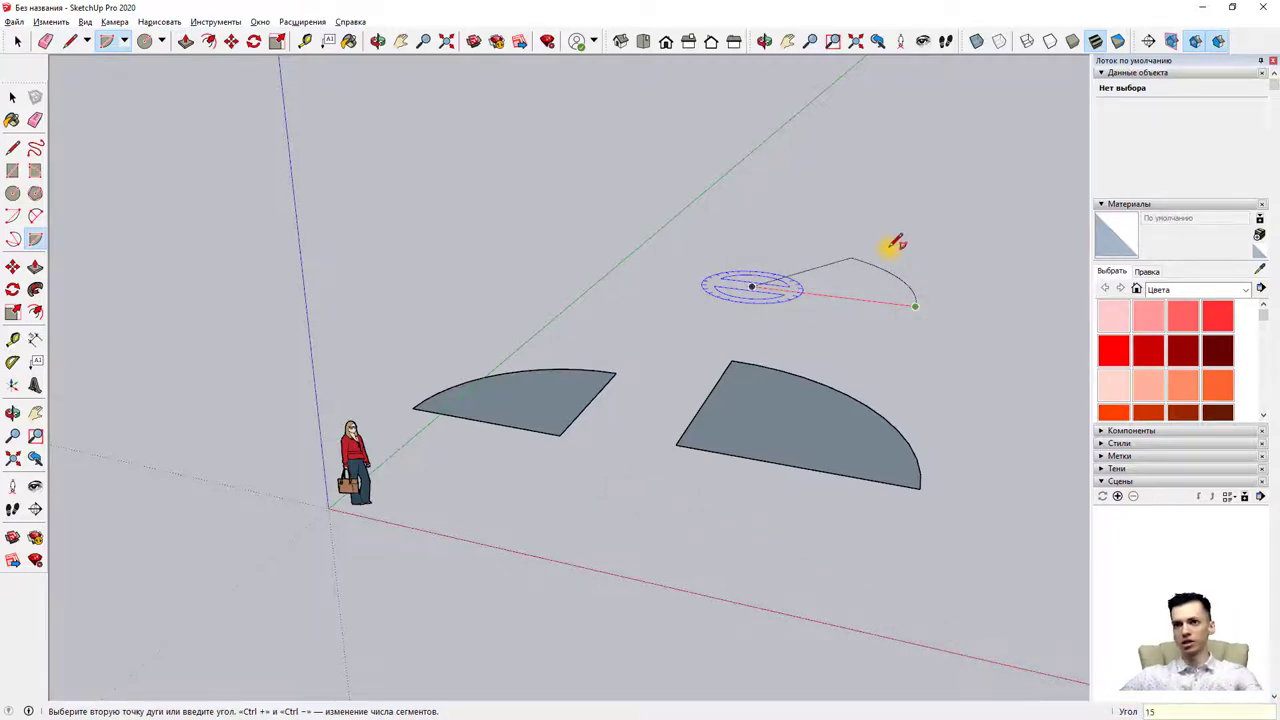
key(Return)
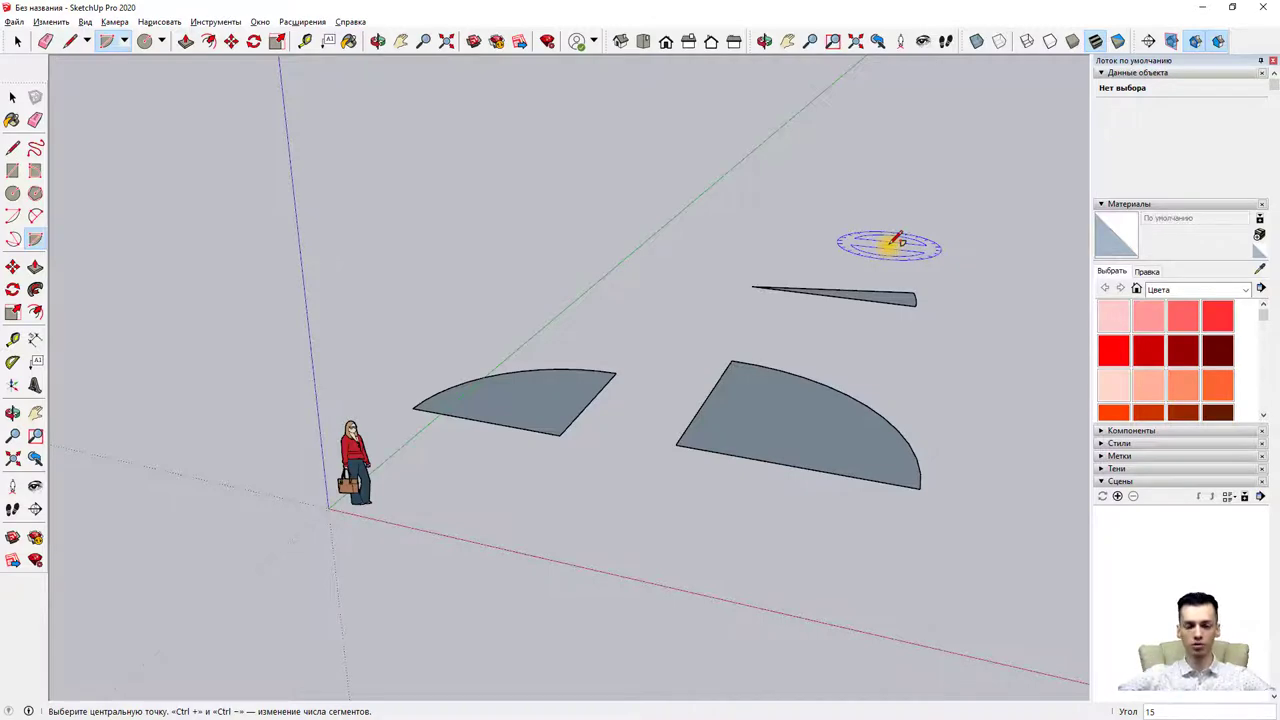
- Push/Pull the thin pie slice up into a block, then undo to remove the block and pies
click(186, 41)
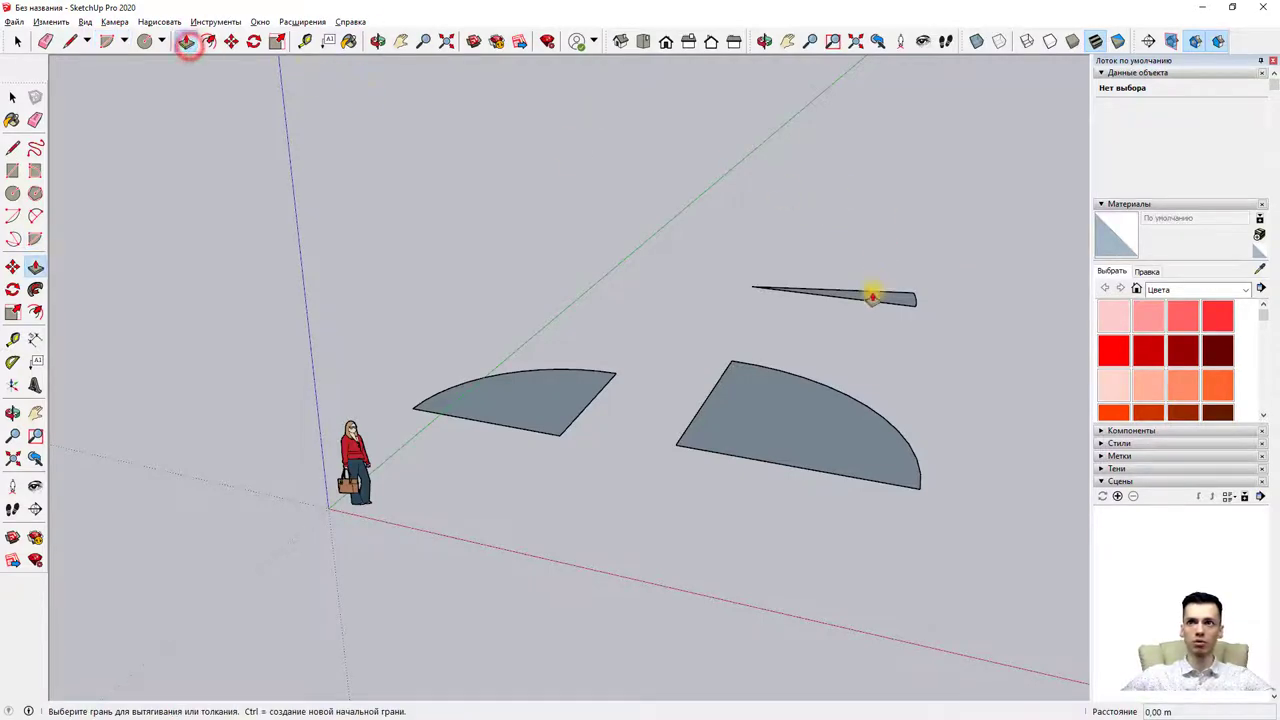
drag(879, 291, 870, 229)
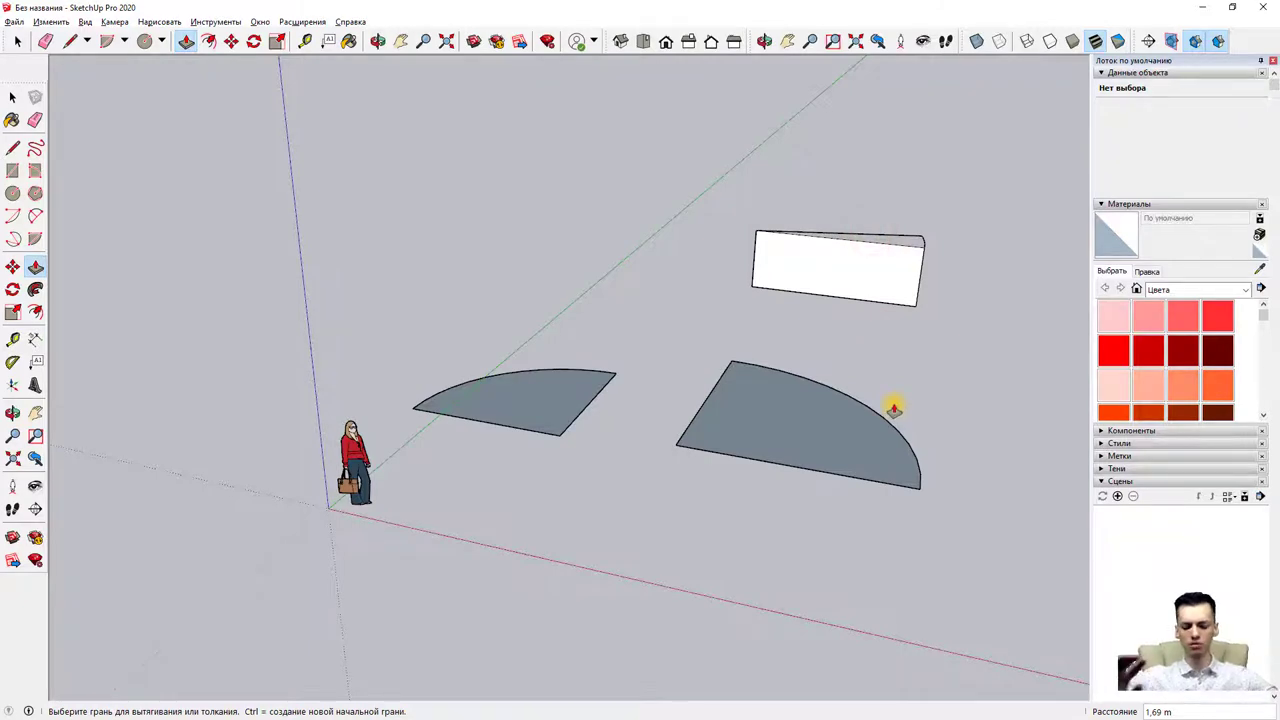
key(ctrl+z)
key(ctrl+z)
key(ctrl+z)
key(ctrl+z)
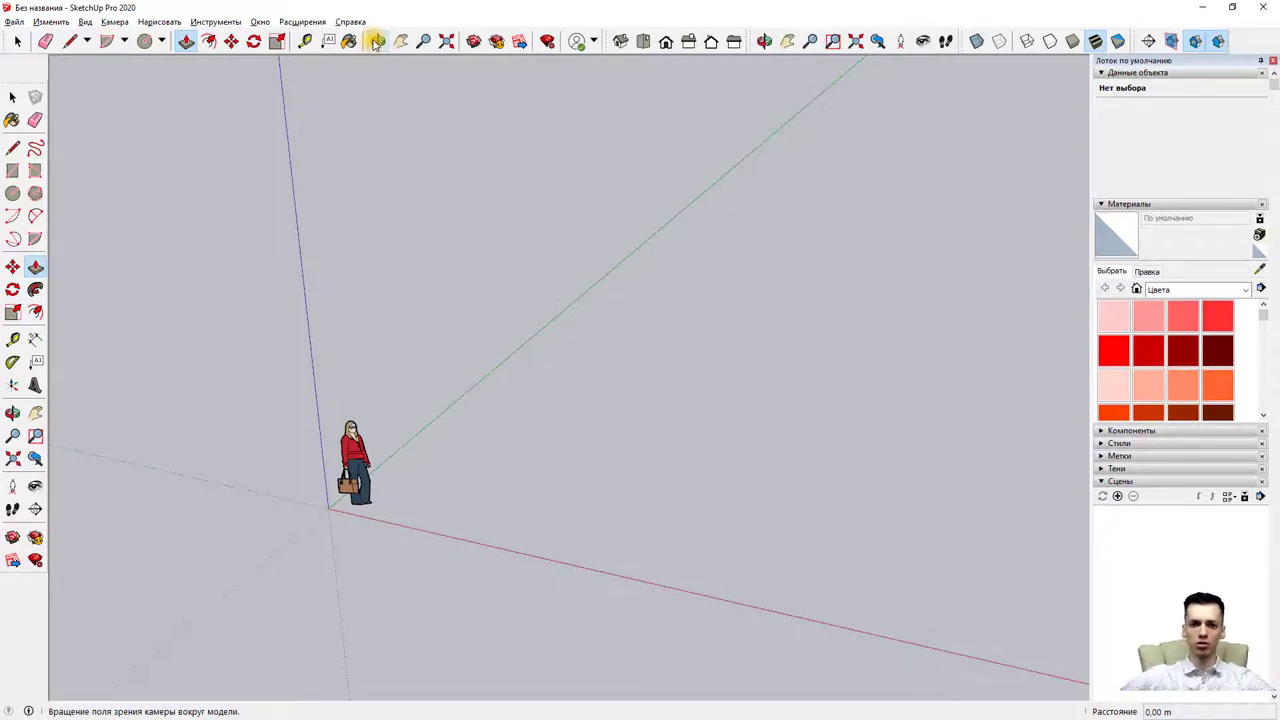
mouse_move(680, 371)
middle_down()
mouse_move(409, 366)
mouse_move(480, 420)
mouse_move(723, 411)
mouse_move(303, 437)
mouse_move(626, 449)
mouse_move(509, 437)
middle_up()
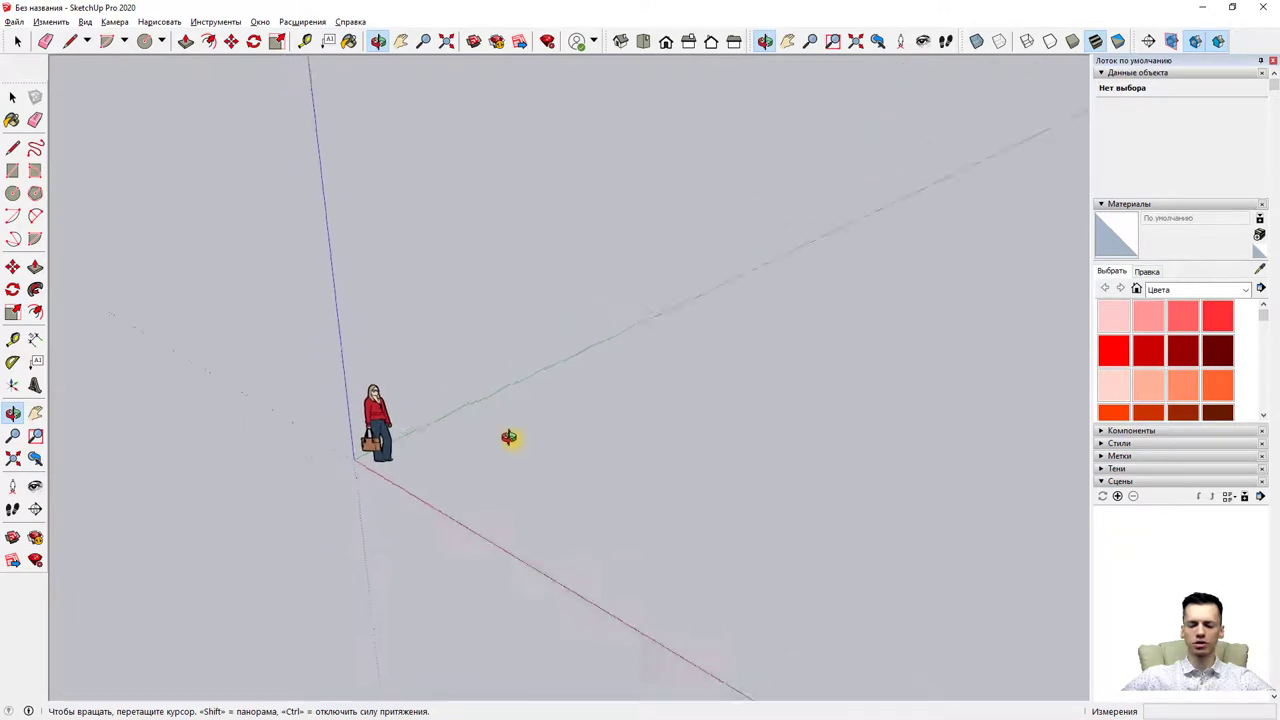
- Orbit and pan around the empty scene so it's seen from farther back with a smaller figure
mouse_move(509, 437)
mouse_down()
mouse_move(309, 437)
mouse_move(477, 449)
mouse_move(686, 437)
mouse_up()
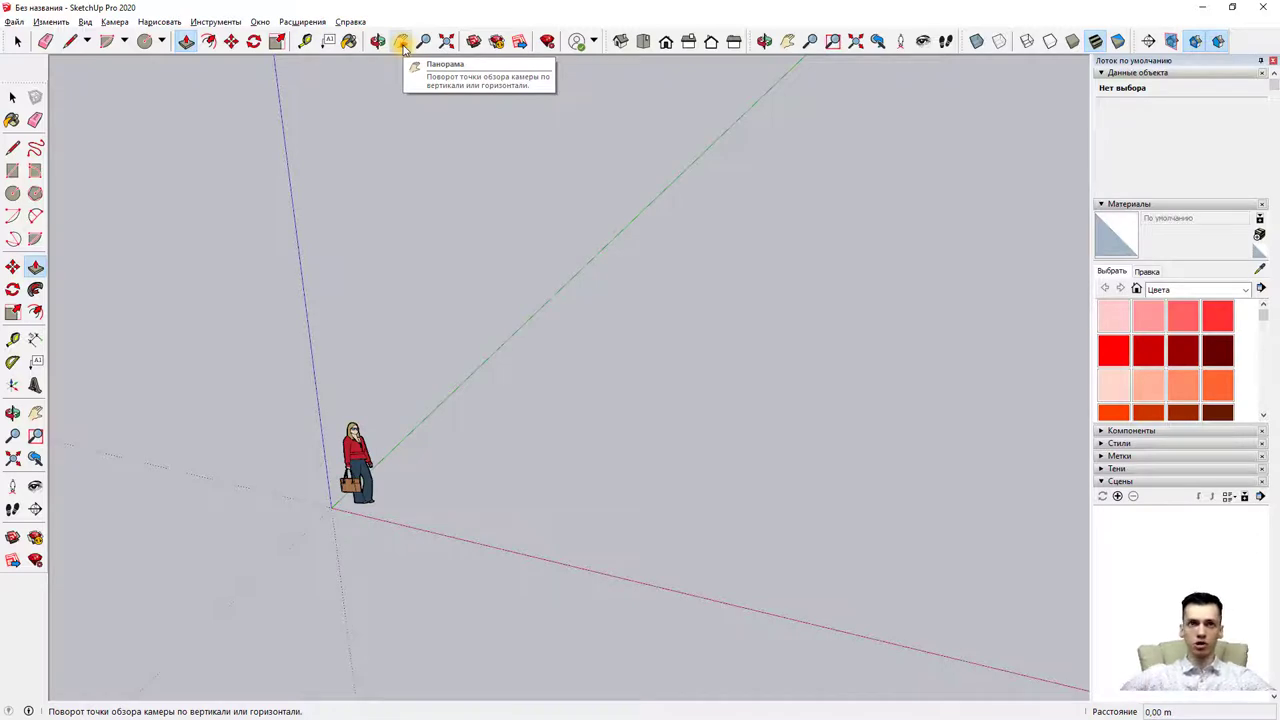
click(403, 45)
mouse_move(726, 349)
middle_down()
mouse_move(559, 397)
mouse_move(686, 380)
middle_up()
mouse_move(691, 380)
mouse_down()
mouse_move(710, 378)
mouse_move(669, 409)
mouse_up()
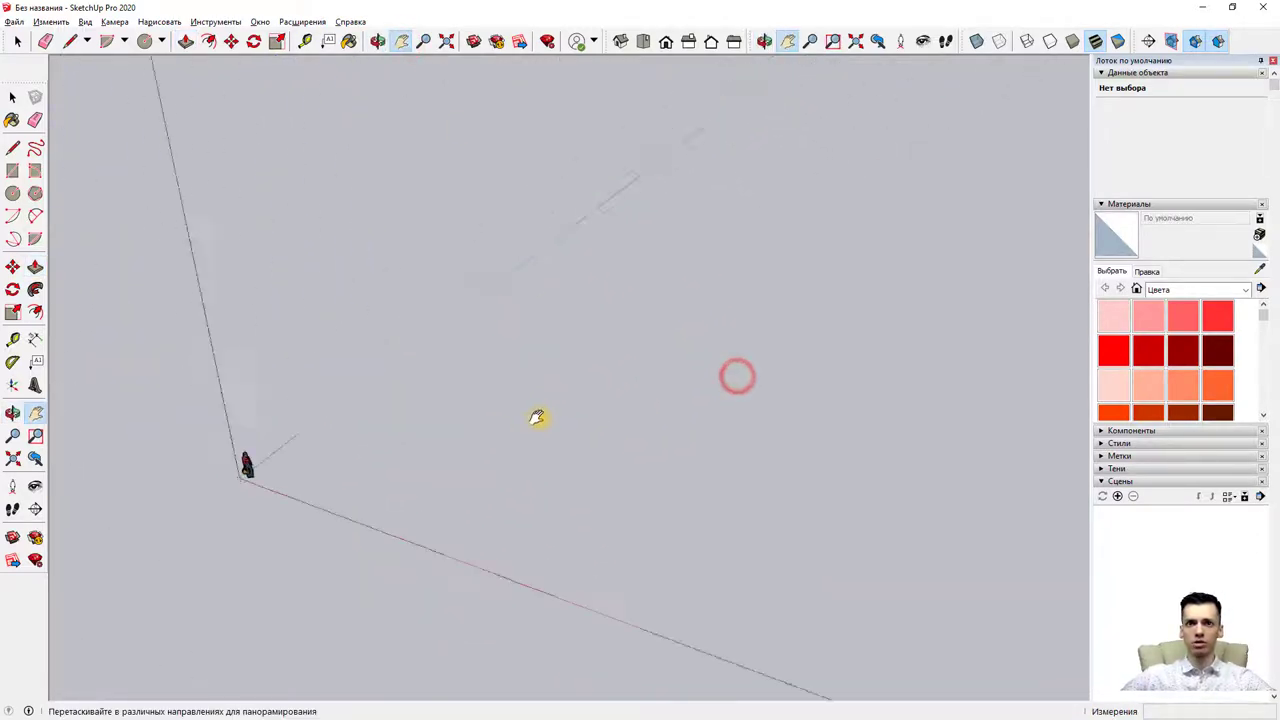
mouse_move(669, 409)
middle_down()
mouse_move(568, 443)
mouse_move(780, 409)
middle_up()
mouse_move(563, 423)
mouse_down()
mouse_move(657, 409)
mouse_move(591, 410)
mouse_move(583, 471)
mouse_move(531, 423)
mouse_move(737, 417)
mouse_move(484, 424)
mouse_move(663, 451)
mouse_move(606, 477)
mouse_up()
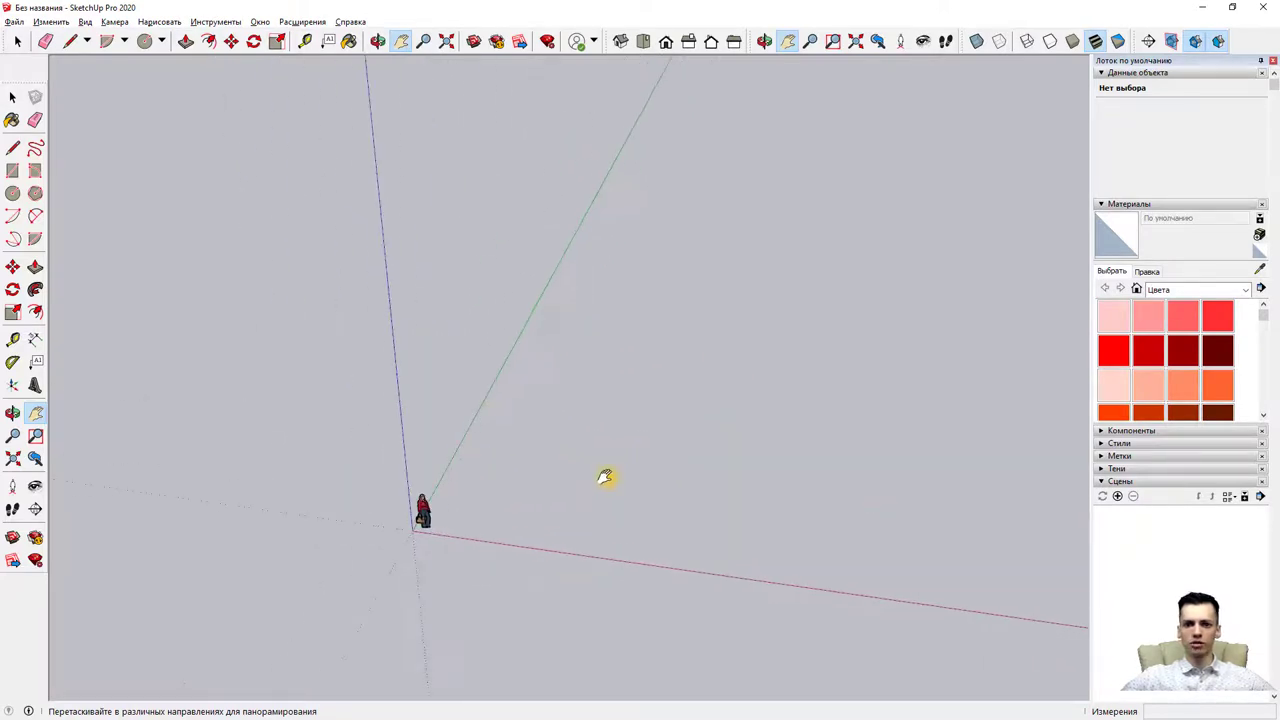
mouse_move(684, 427)
mouse_down()
mouse_move(363, 443)
mouse_move(634, 446)
mouse_up()
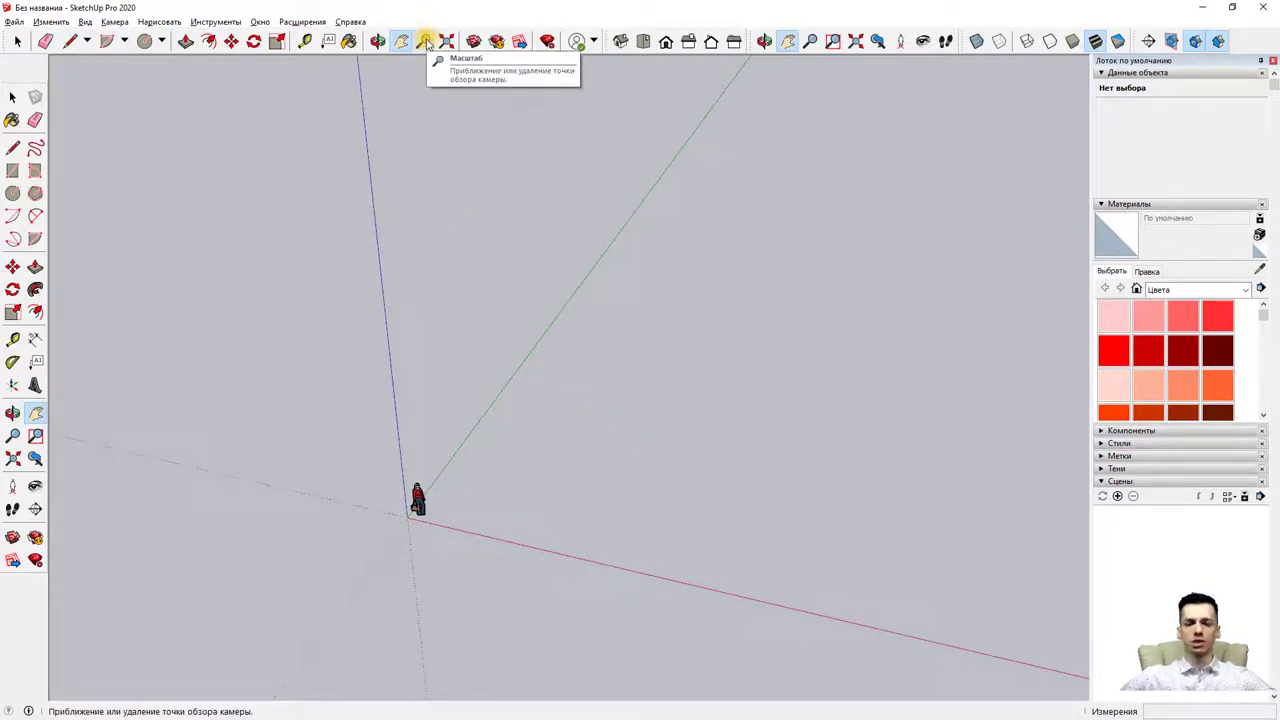
- Zoom in and out and apply Zoom Extents, ending zoomed out with the figure near centre
click(426, 44)
drag(600, 309, 669, 406)
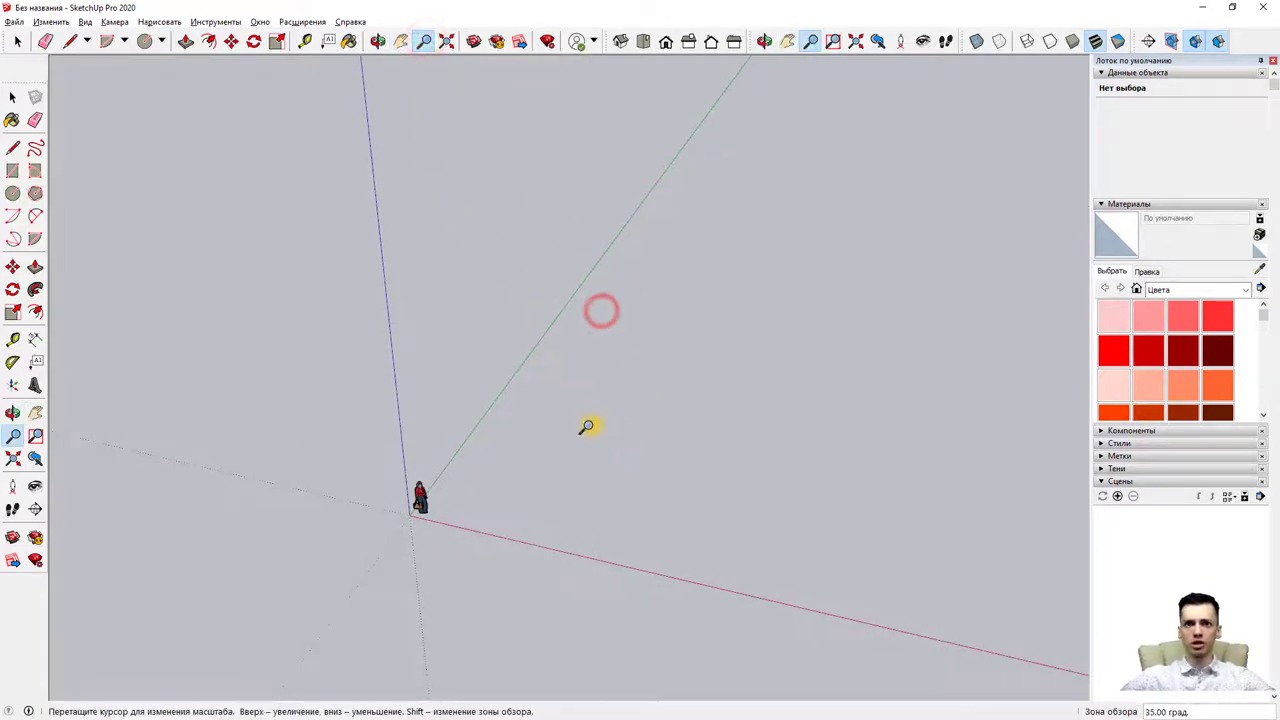
mouse_move(591, 426)
mouse_down()
mouse_move(648, 212)
mouse_move(557, 471)
mouse_up()
scroll(543, 491, up, 2)
scroll(543, 491, down, 1)
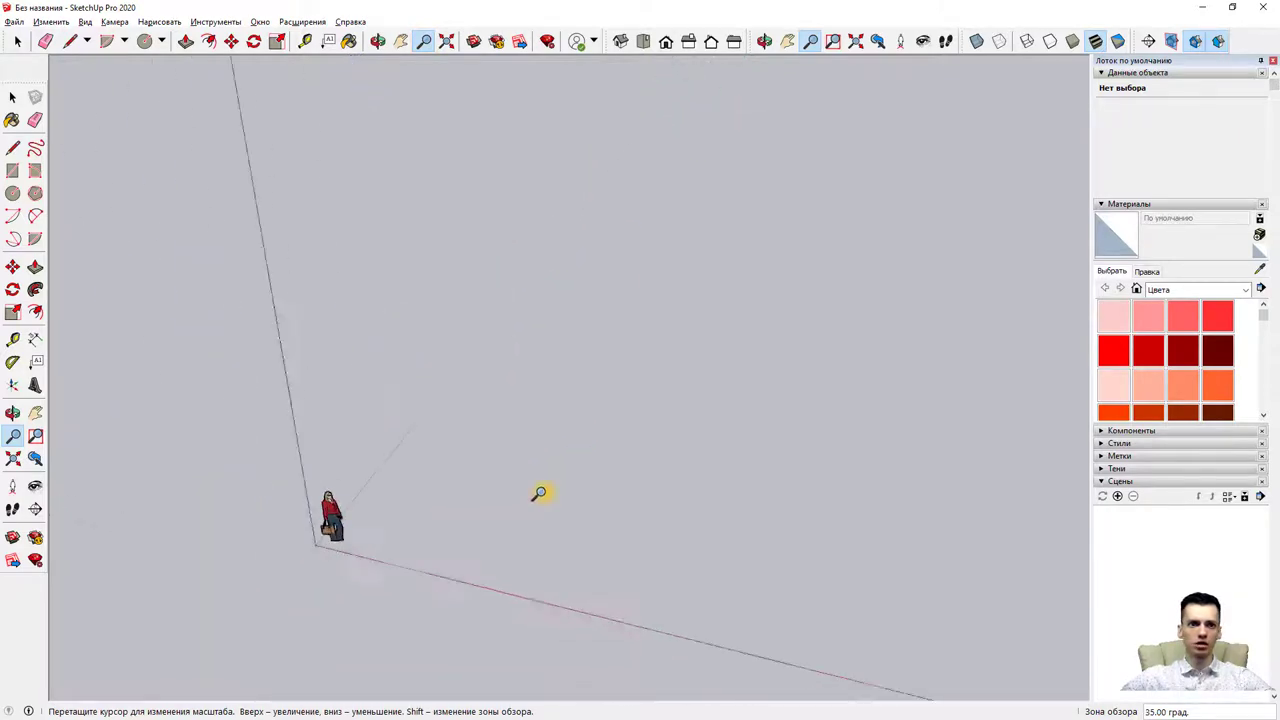
scroll(540, 492, down, 1)
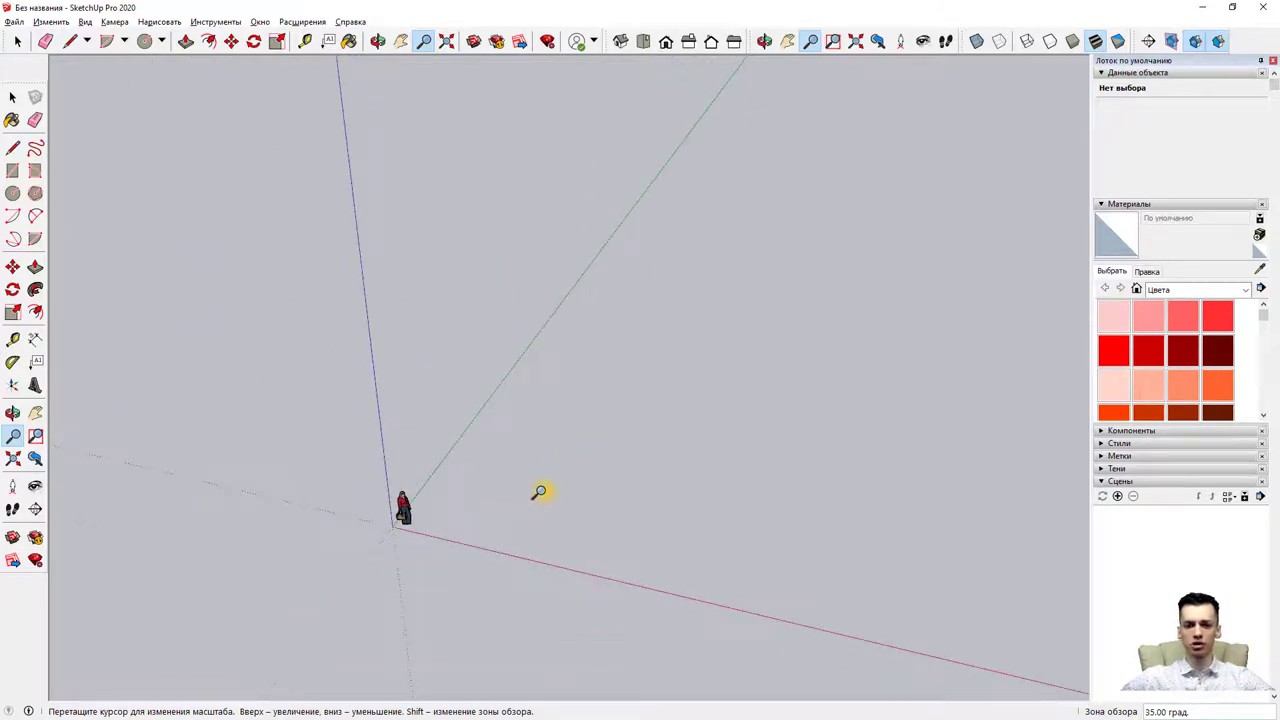
click(447, 41)
scroll(643, 293, down, 2)
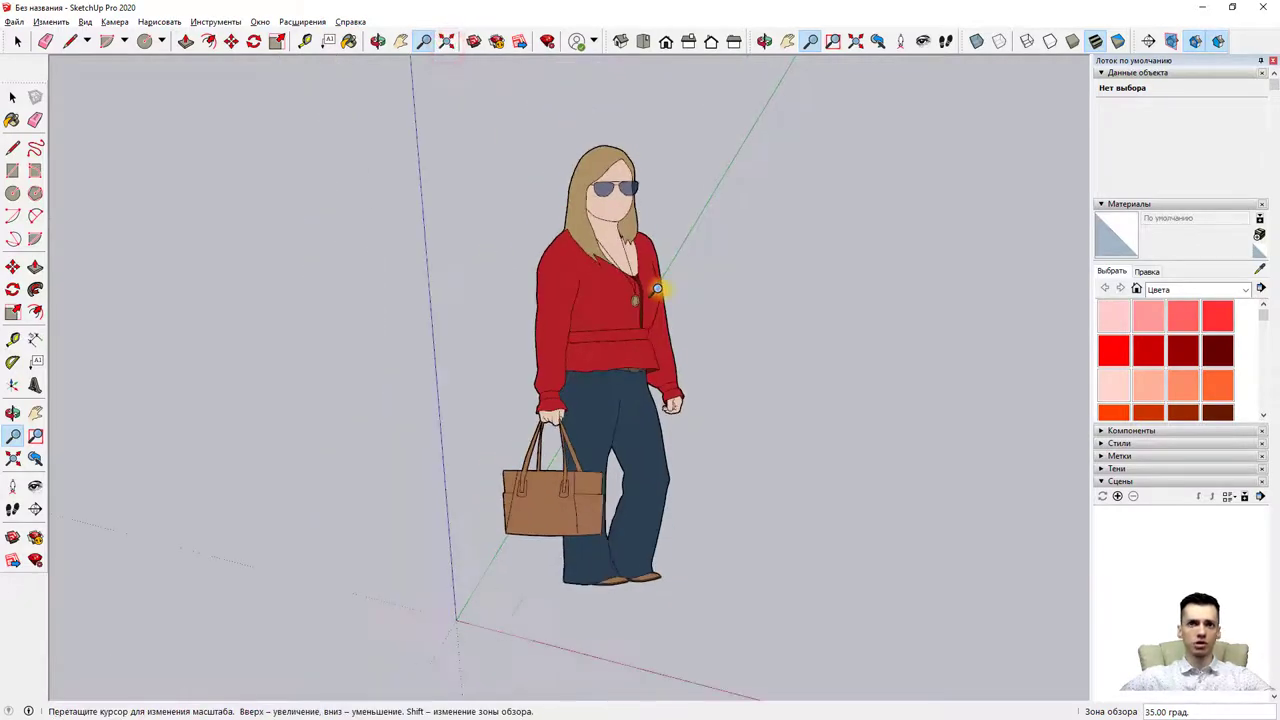
scroll(643, 293, down, 2)
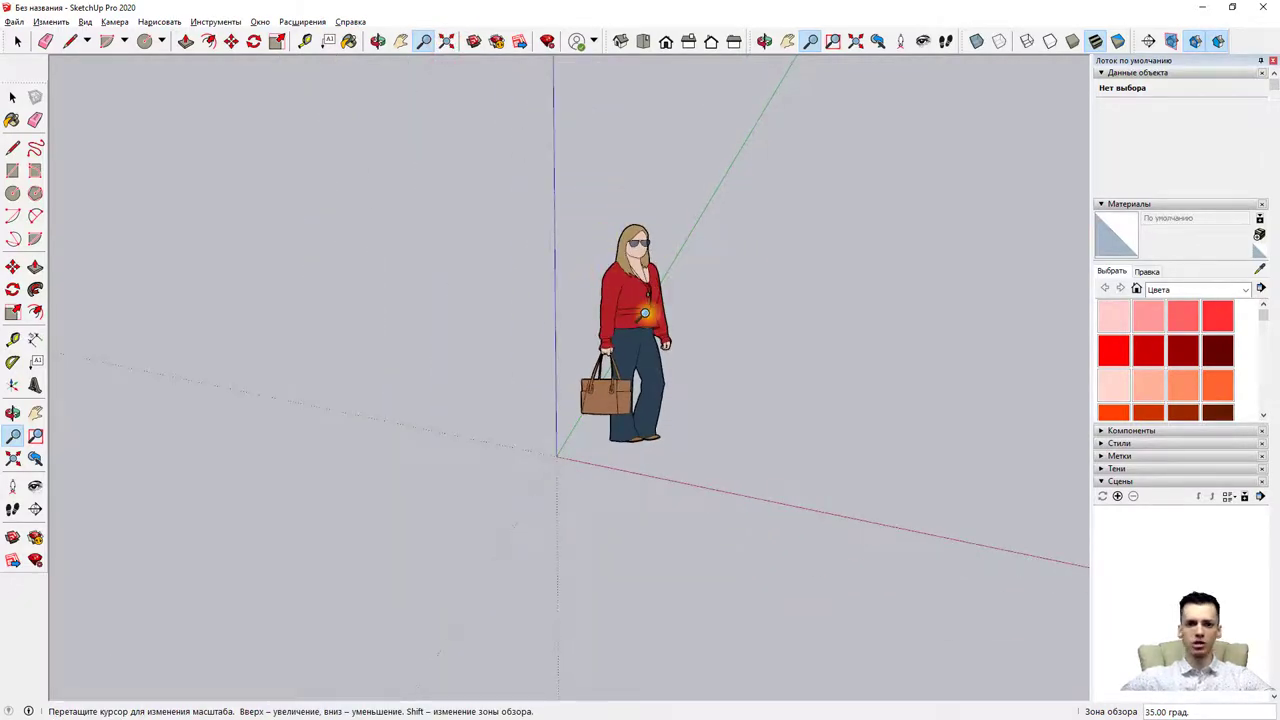
scroll(648, 315, down, 2)
scroll(648, 315, down, 2)
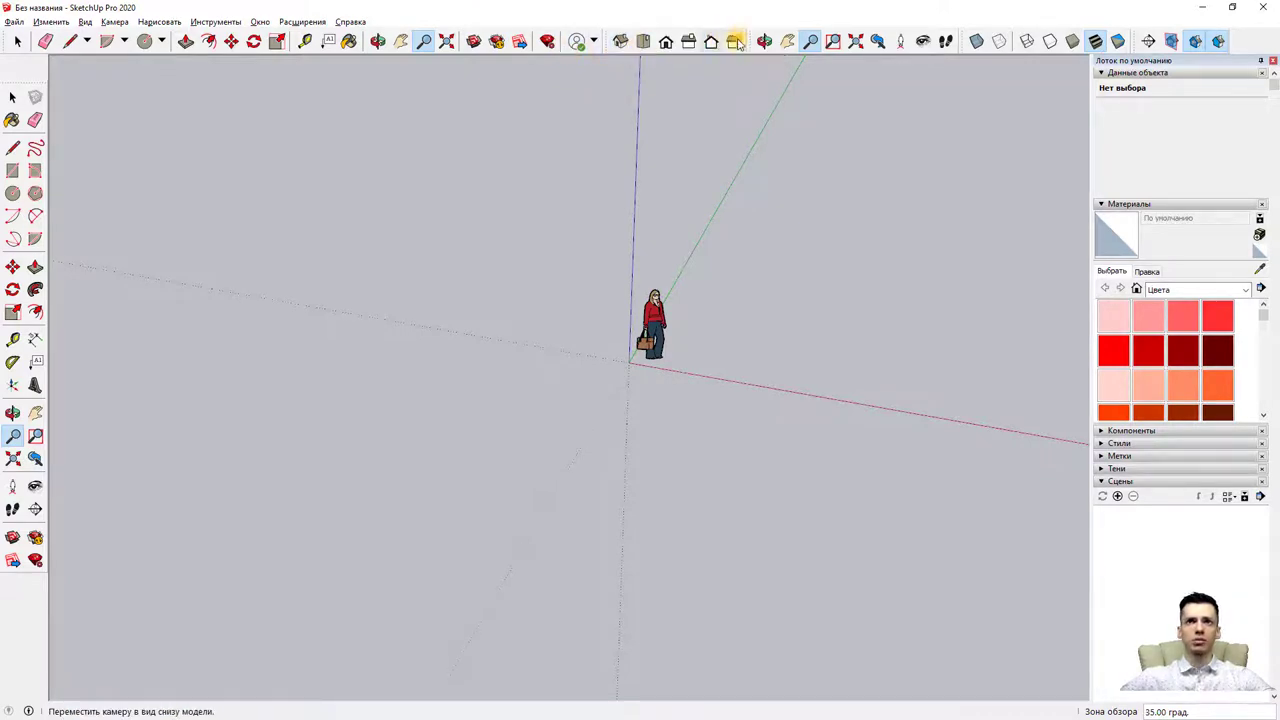
- Cycle through the Iso, Top, Front, Right, Back, Left and Front views, finishing in Top view
click(621, 44)
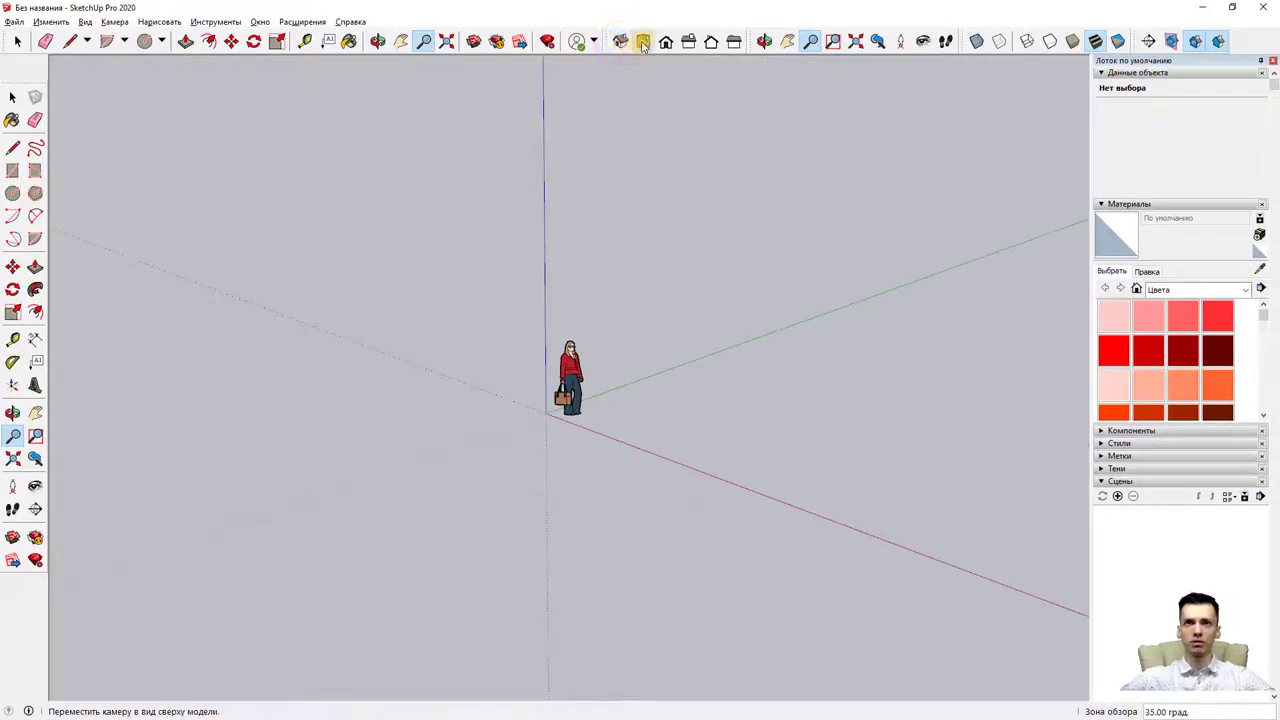
click(644, 42)
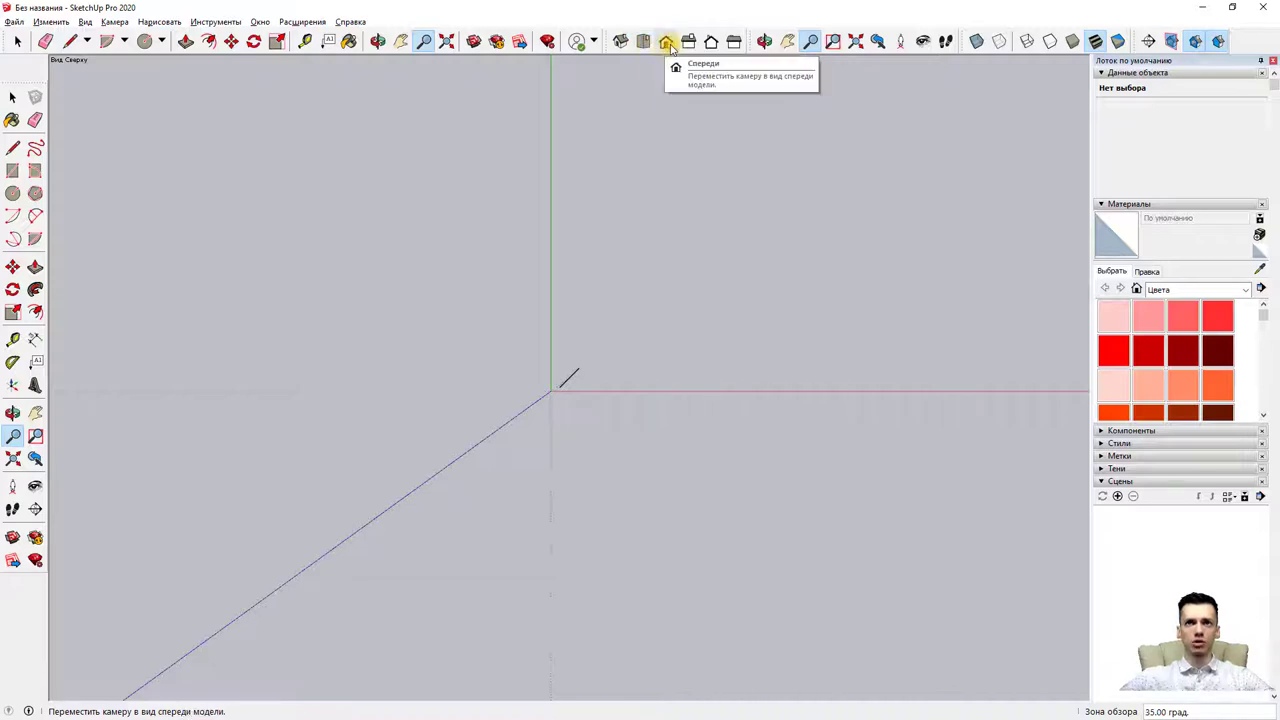
click(666, 43)
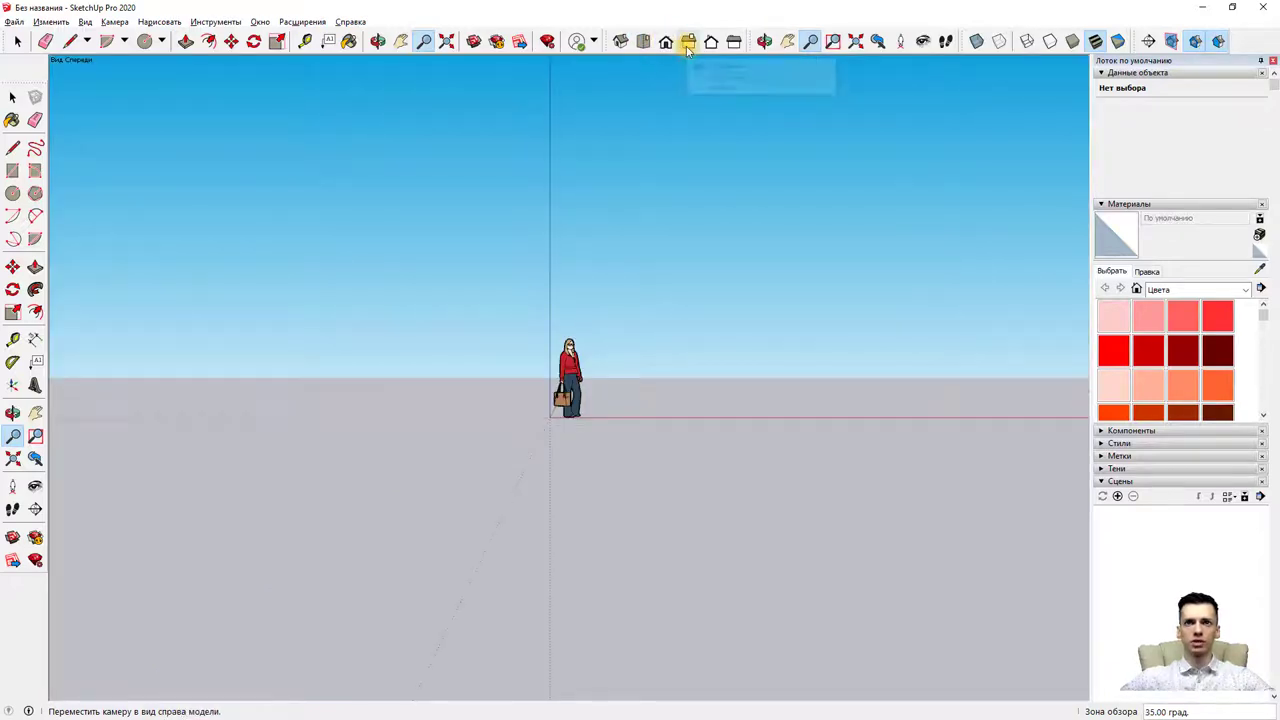
click(686, 44)
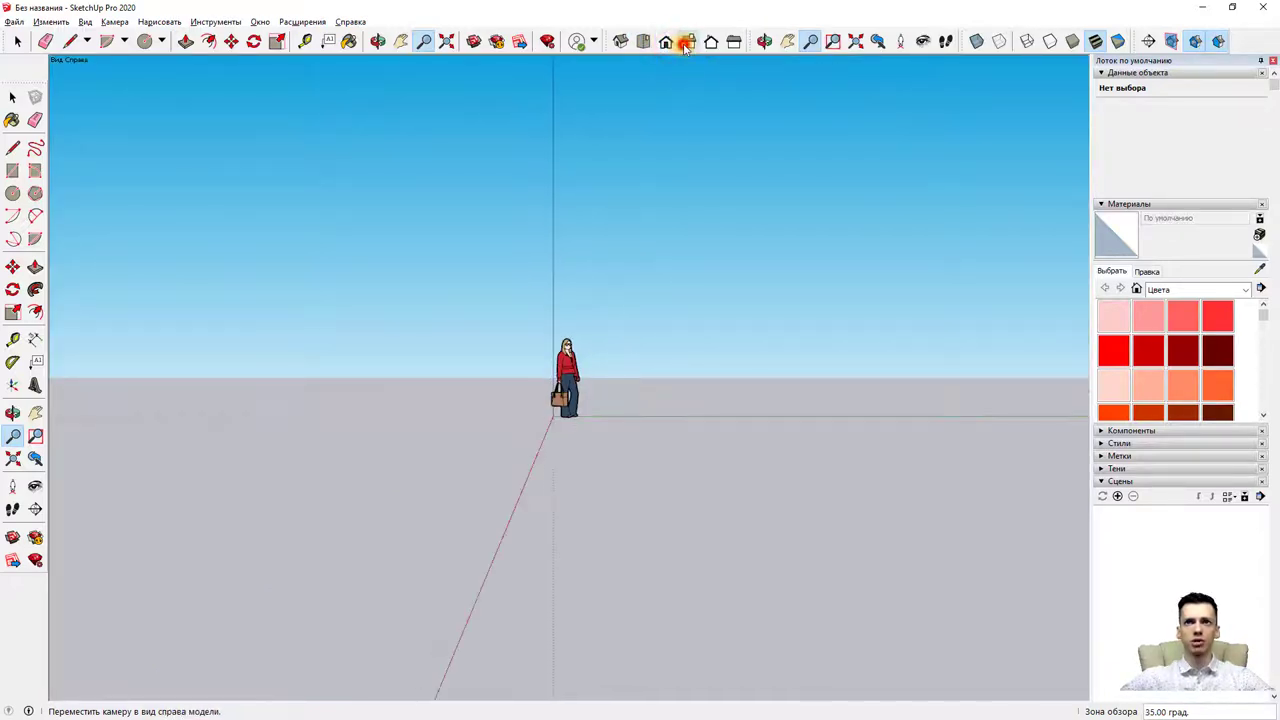
click(711, 43)
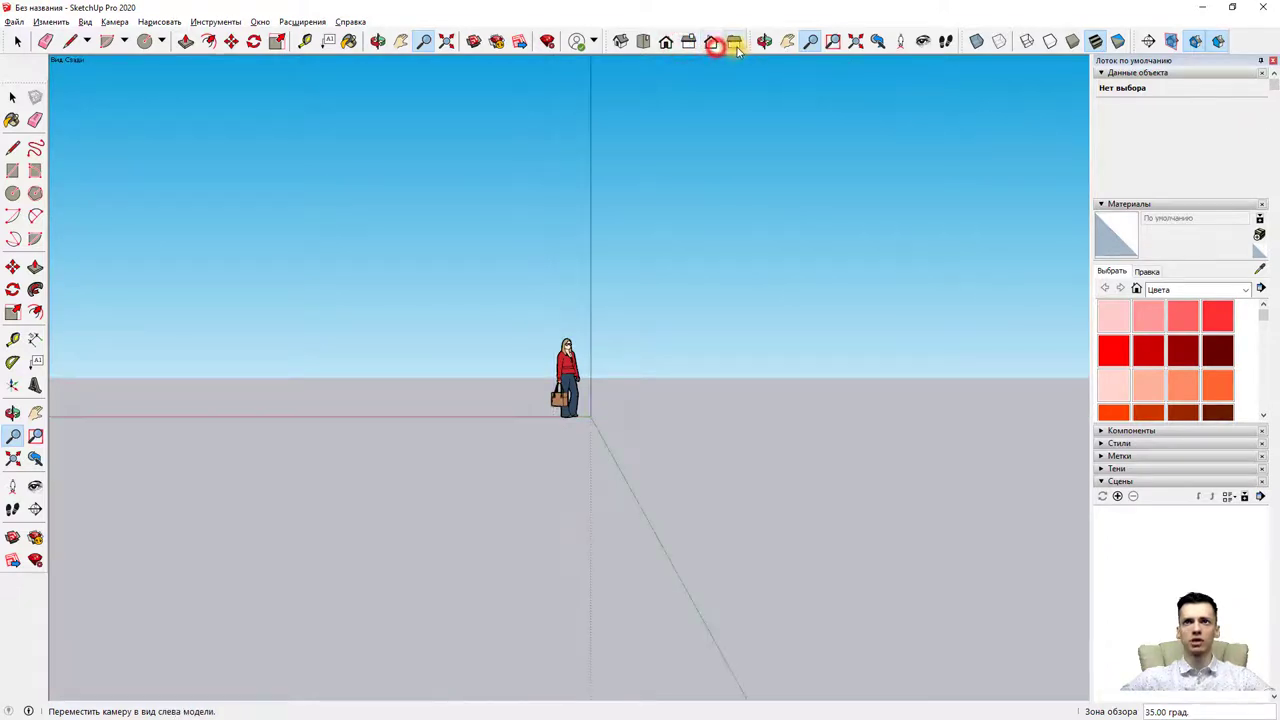
click(734, 43)
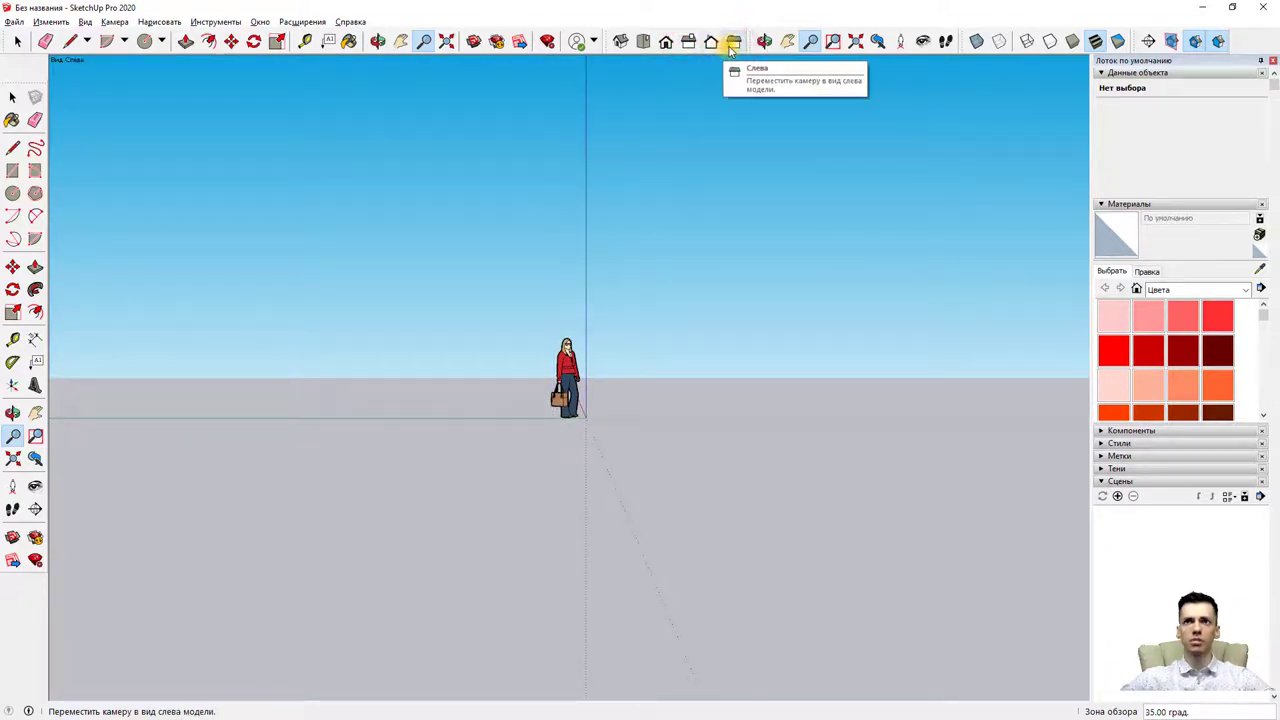
click(664, 44)
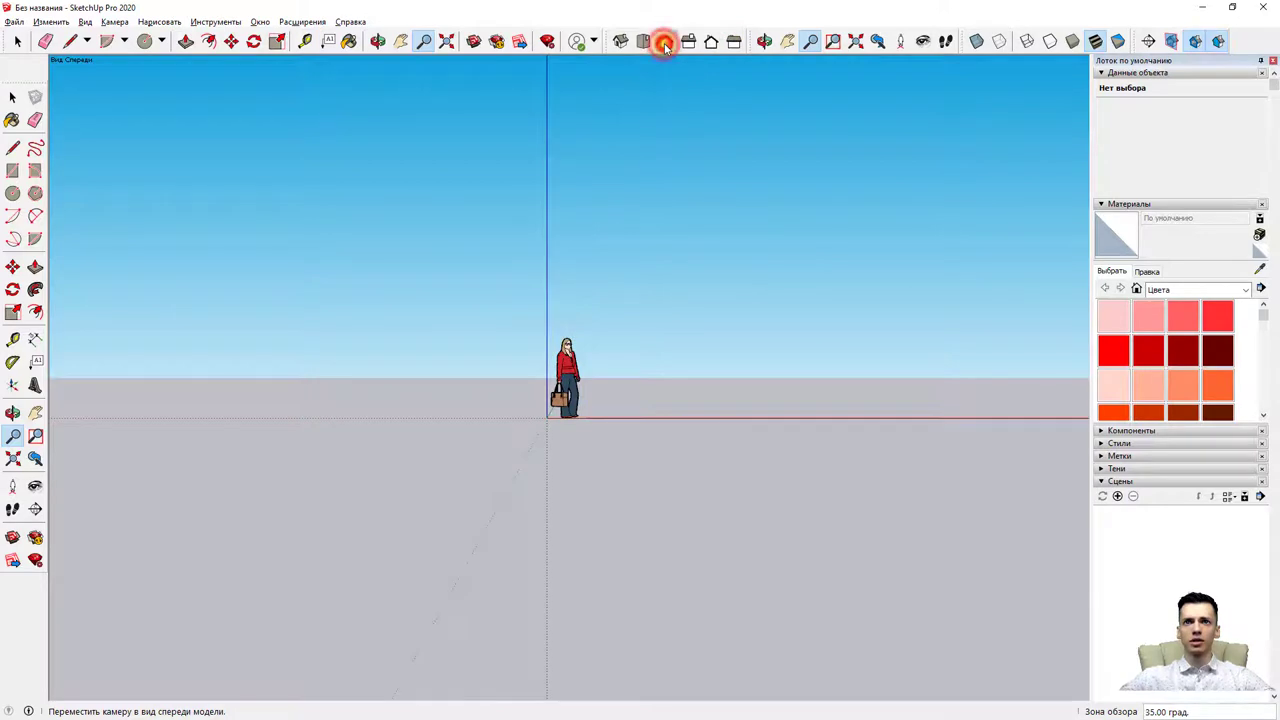
click(646, 44)
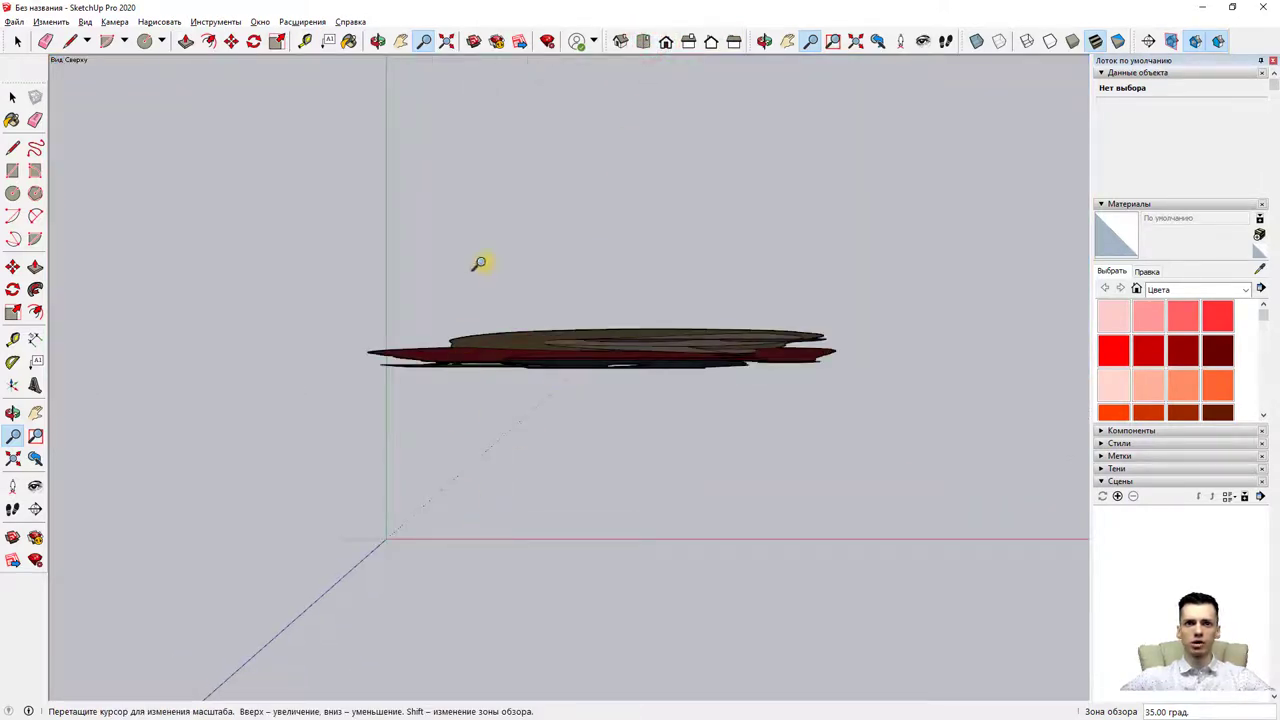
- Zoom out in Top view with a 1-degree field of view until the line and axes show
scroll(475, 272, down, 2)
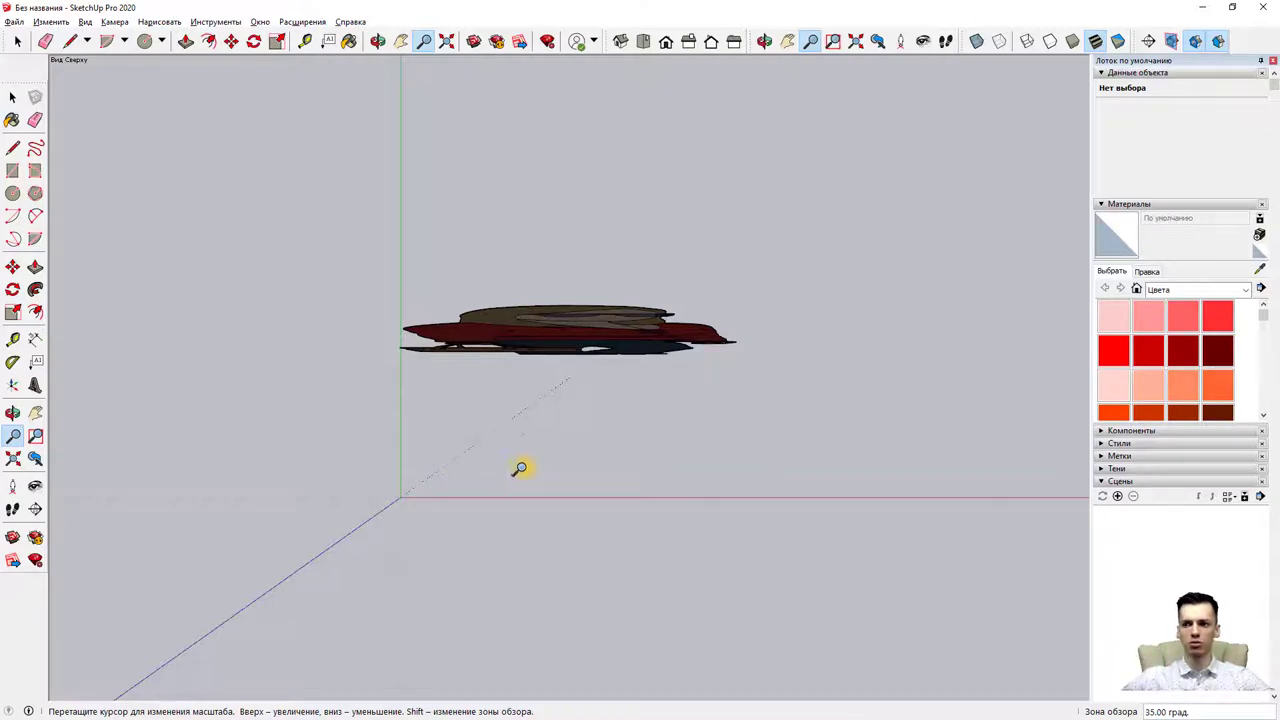
drag(514, 466, 580, 477)
text(0)
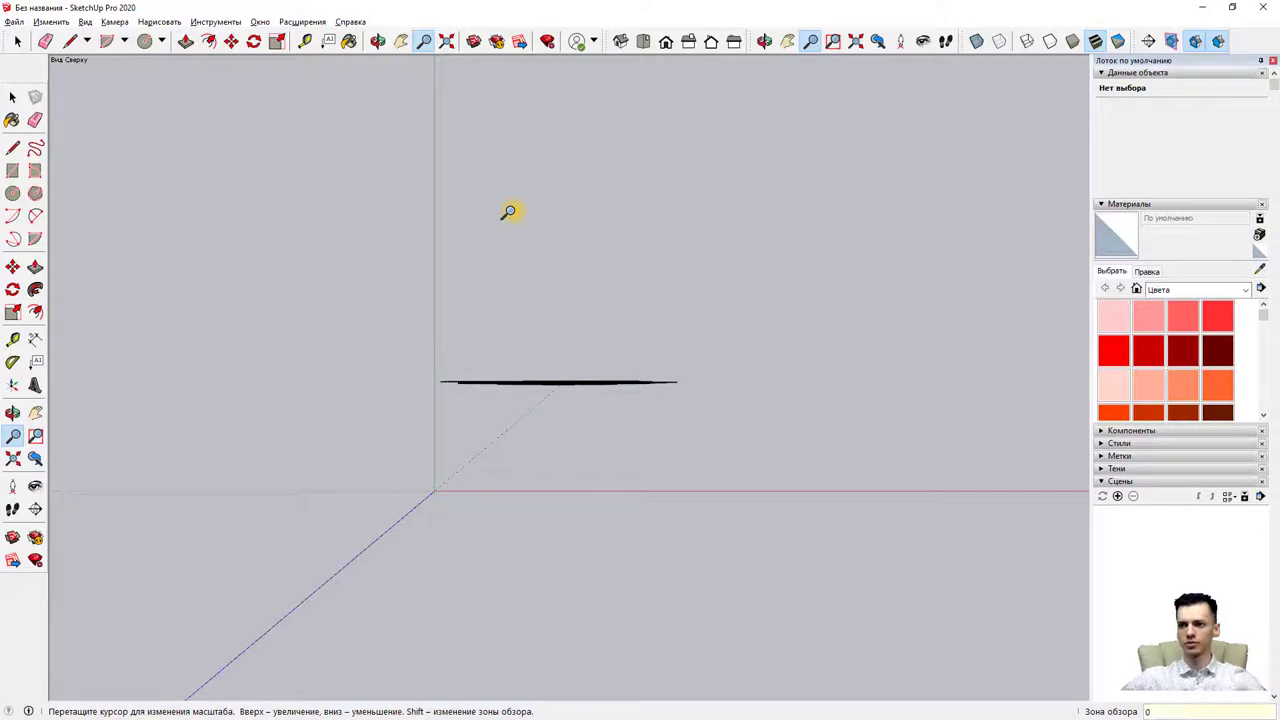
text(1)
key(Return)
scroll(579, 374, down, 2)
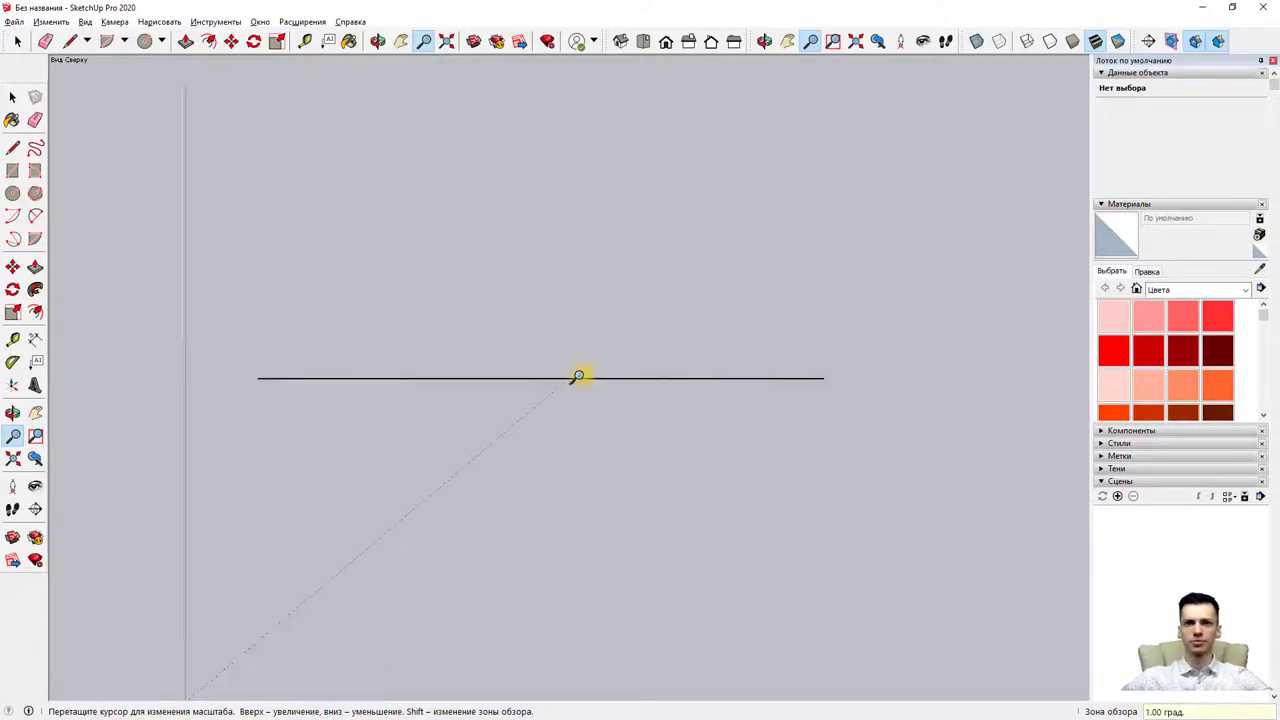
scroll(575, 374, down, 3)
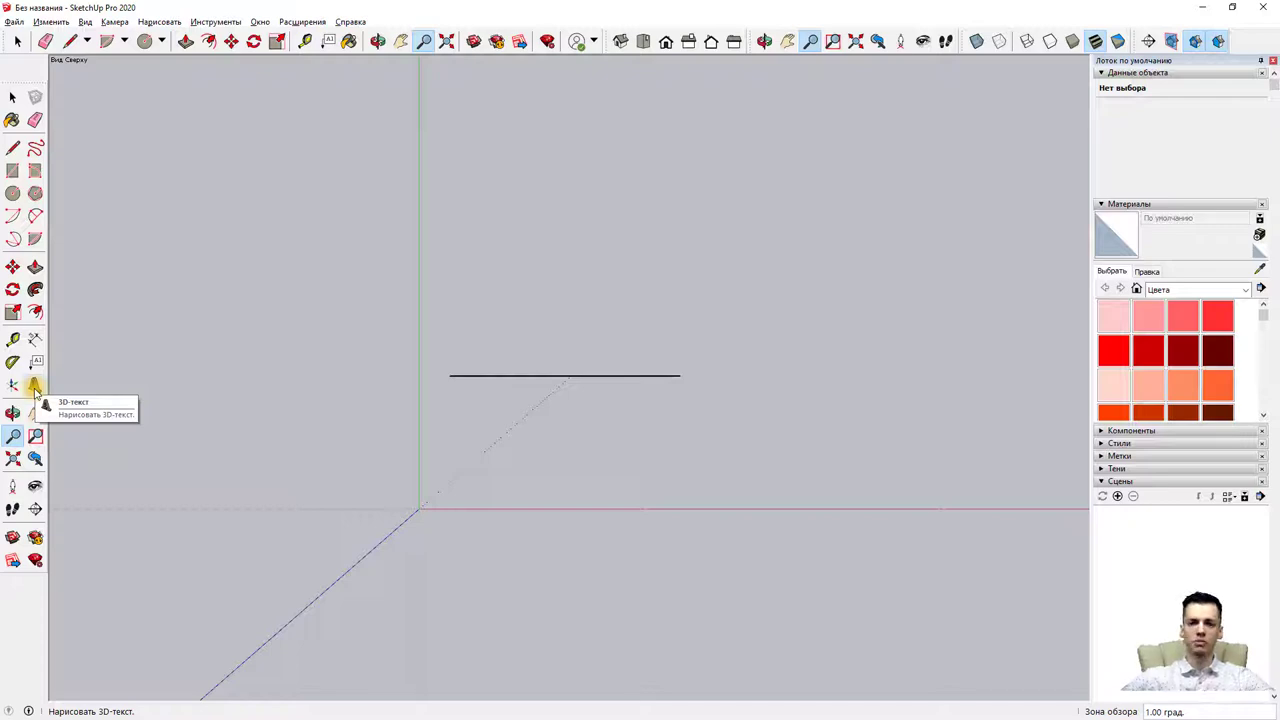
click(161, 41)
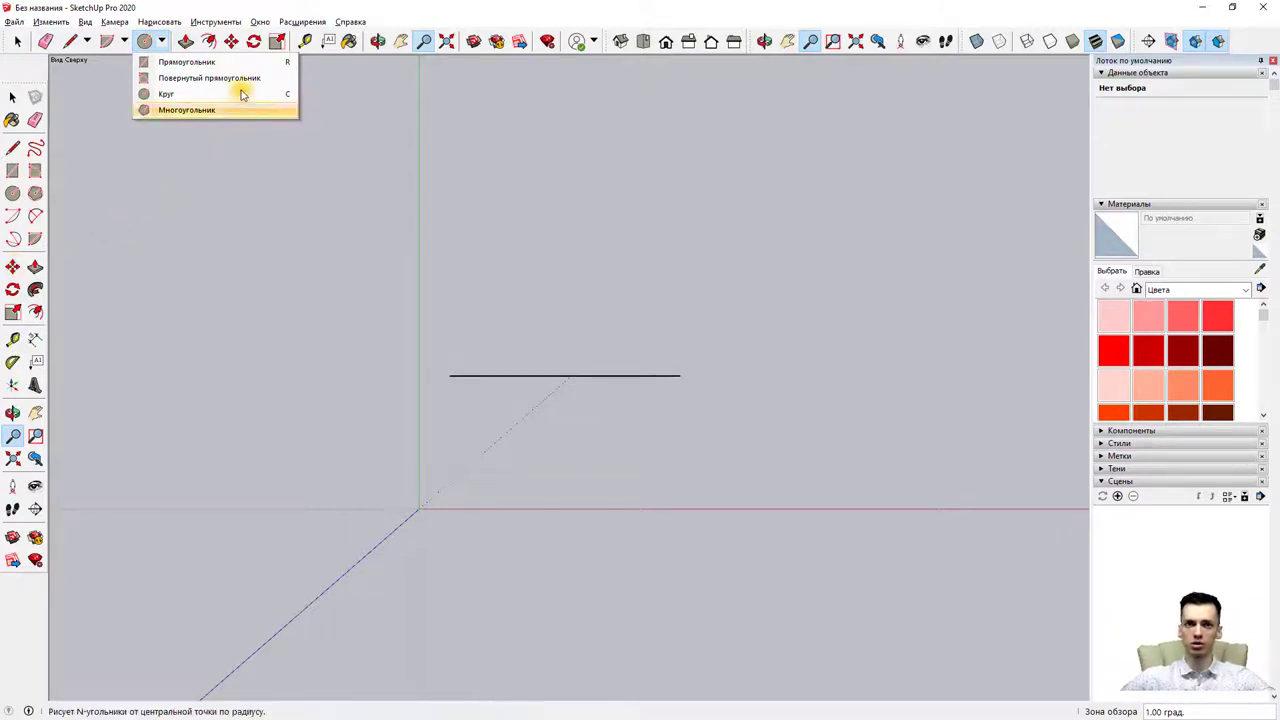
- Switch to the Iso view and delete the standing person figure
click(643, 41)
click(621, 41)
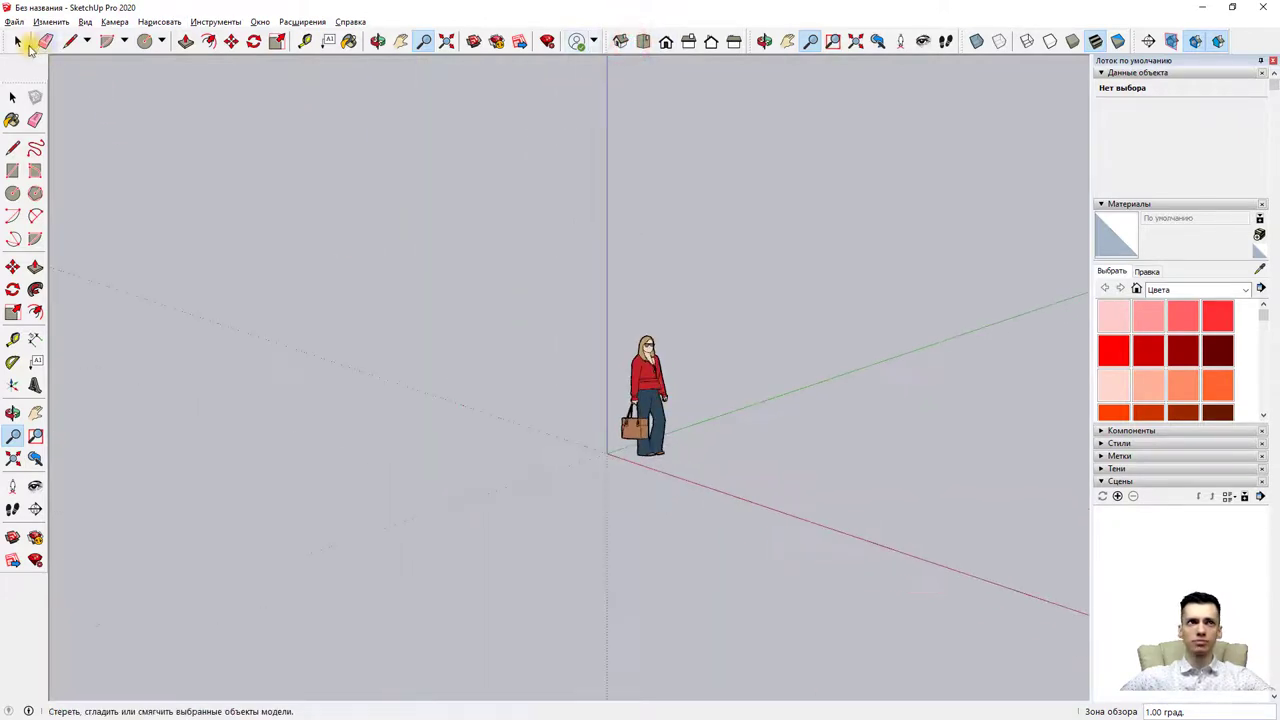
click(18, 44)
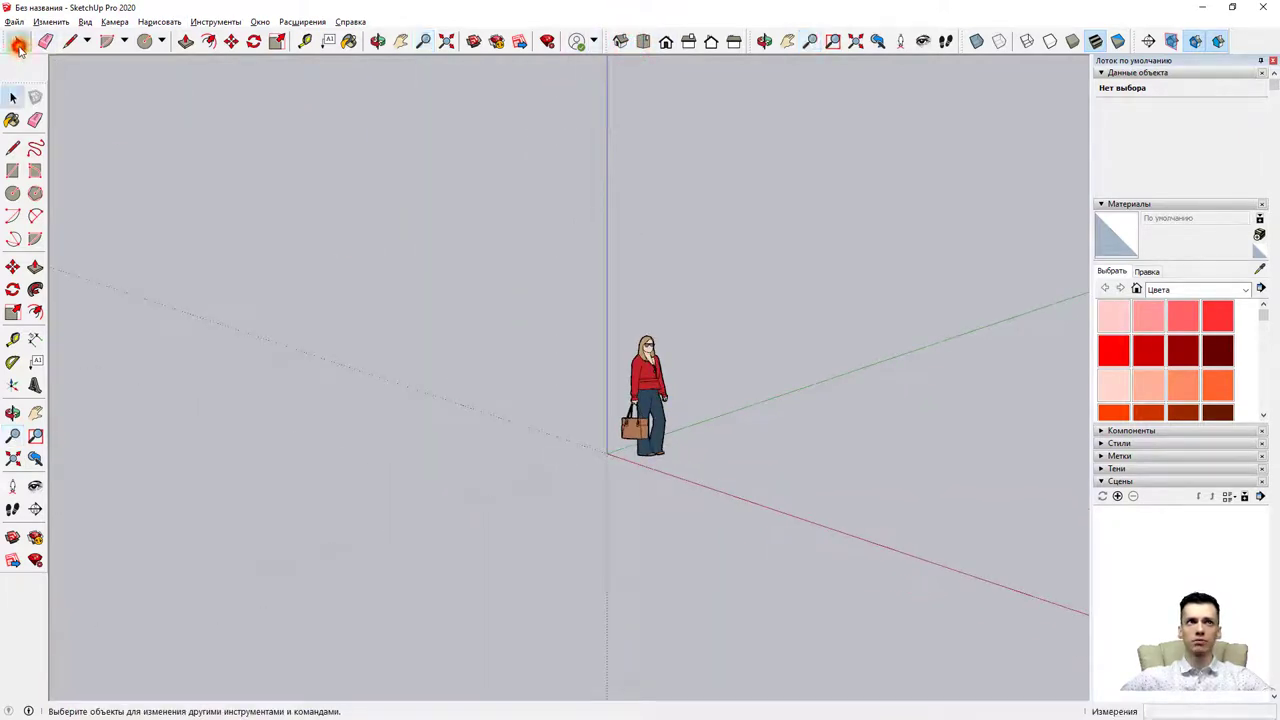
click(652, 365)
key(Delete)
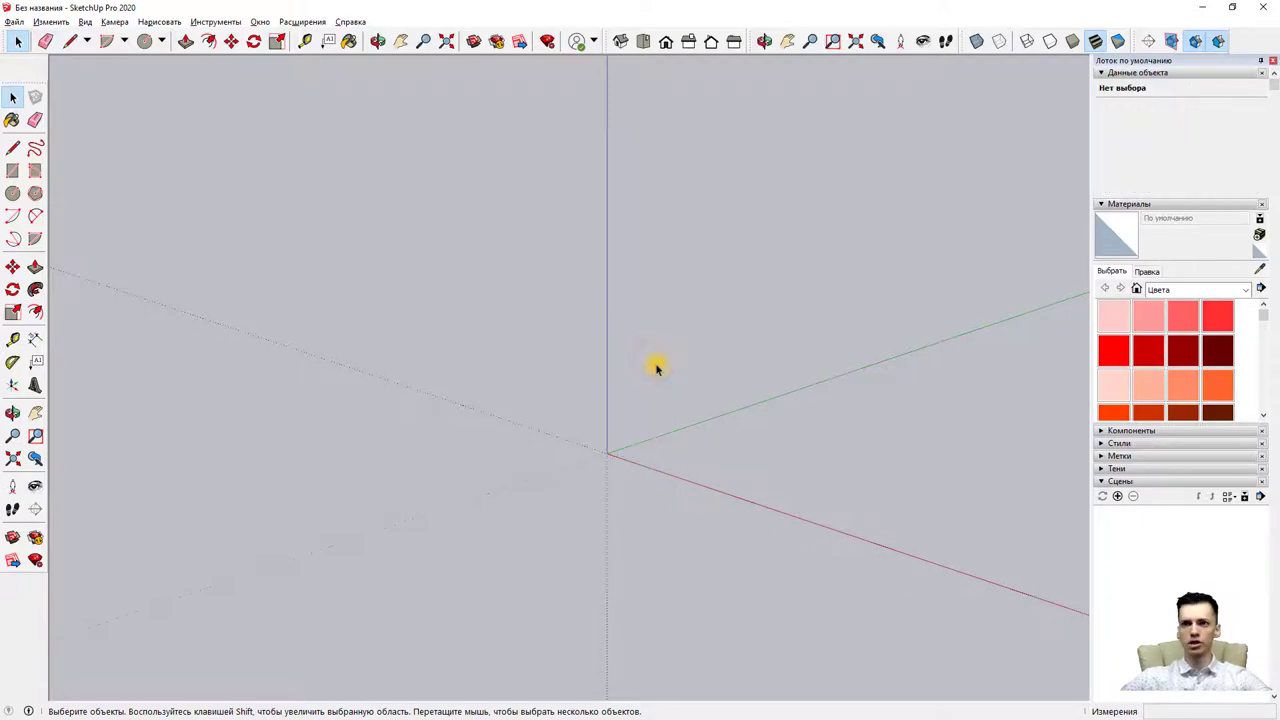
- Orbit, zoom and pan so the origin and its red, green and blue axes show in 3D
mouse_move(666, 375)
middle_down()
mouse_move(577, 363)
mouse_move(689, 374)
mouse_move(660, 362)
mouse_move(663, 374)
mouse_move(643, 349)
mouse_move(486, 571)
mouse_move(560, 477)
mouse_move(465, 418)
mouse_move(522, 467)
mouse_move(677, 517)
mouse_move(623, 503)
mouse_move(728, 514)
mouse_move(694, 531)
mouse_move(706, 120)
mouse_move(714, 166)
mouse_move(689, 459)
middle_up()
key(z)
key(z)
mouse_move(689, 459)
mouse_down()
mouse_move(709, 534)
mouse_move(784, 612)
mouse_up()
mouse_move(771, 634)
shift+middle_down()
mouse_move(763, 651)
mouse_move(663, 569)
mouse_move(694, 630)
shift+middle_up()
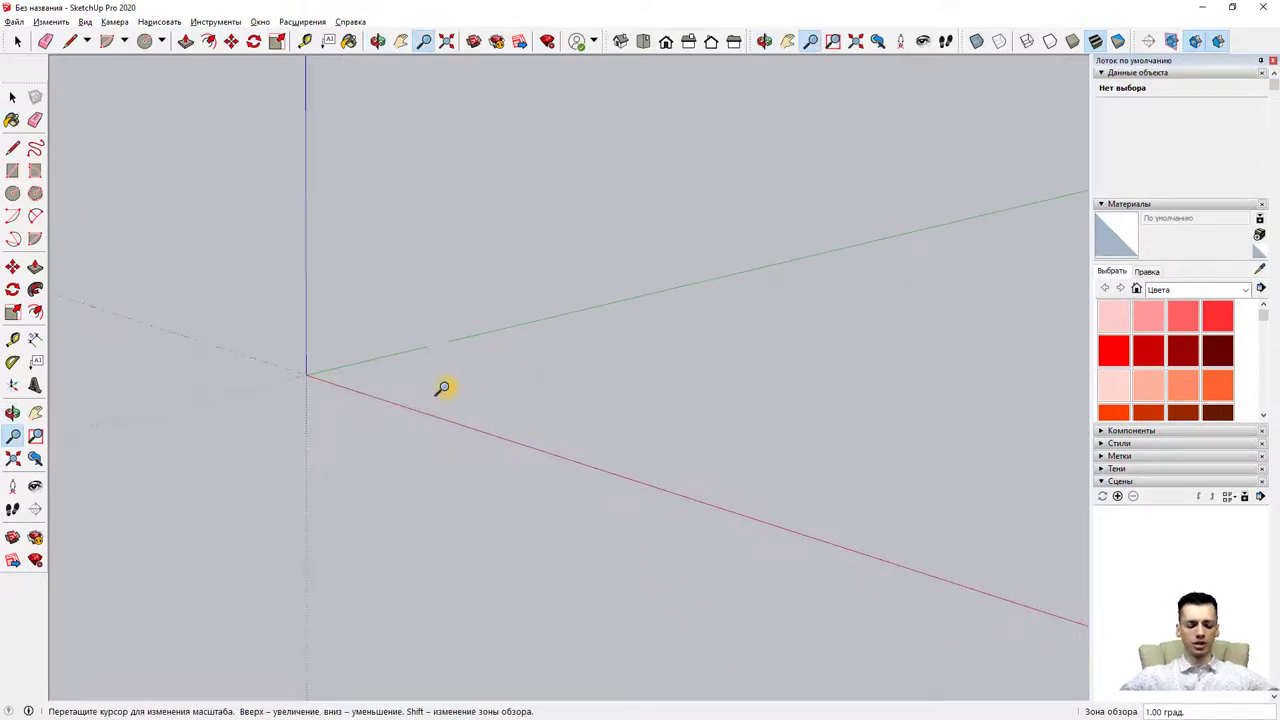
mouse_move(443, 386)
shift+middle_down()
mouse_move(306, 334)
mouse_move(266, 392)
mouse_move(191, 411)
mouse_move(214, 427)
shift+middle_up()
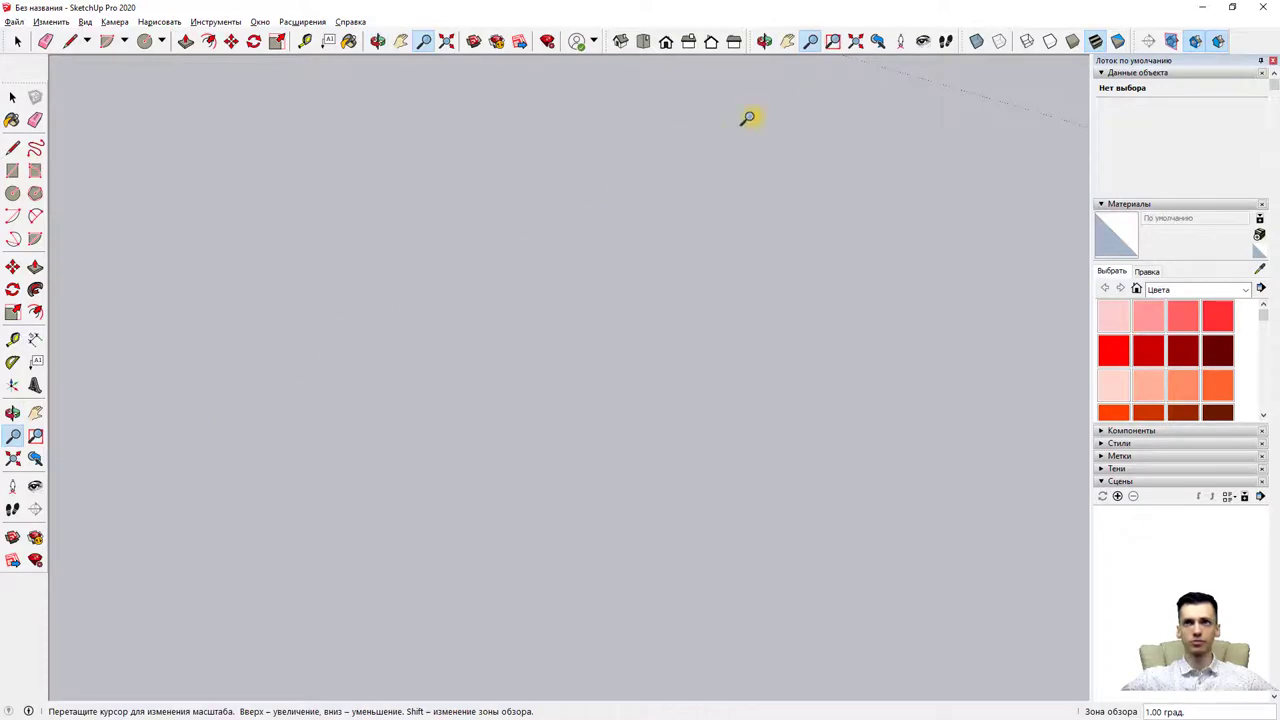
click(789, 41)
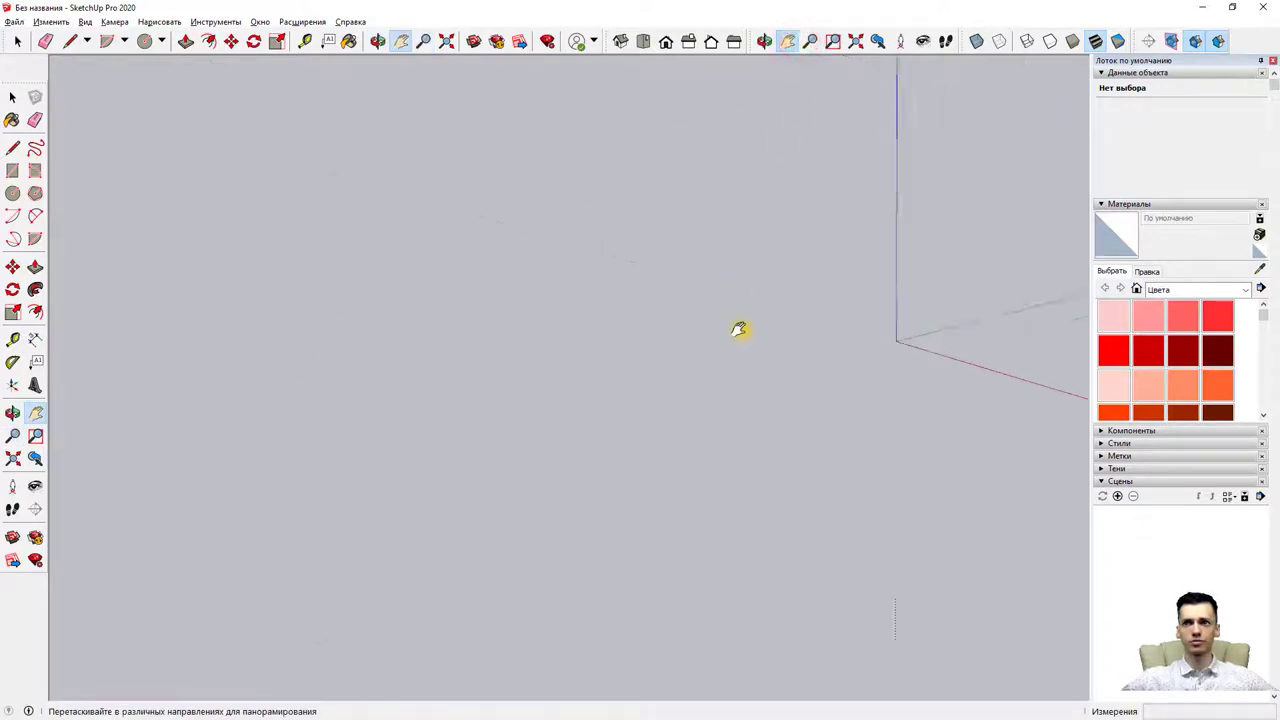
key(o)
mouse_move(854, 380)
mouse_down()
mouse_move(962, 360)
mouse_move(871, 380)
mouse_up()
key(h)
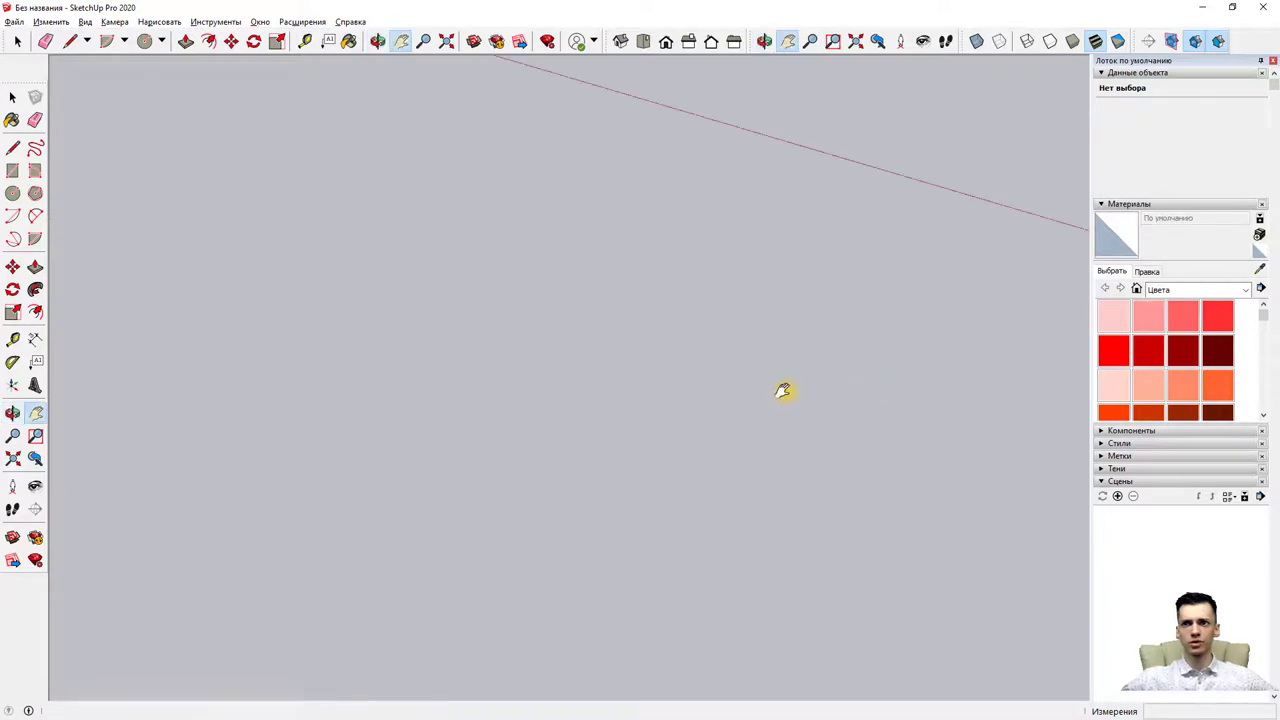
mouse_move(576, 165)
mouse_down()
mouse_move(626, 257)
mouse_move(626, 286)
mouse_up()
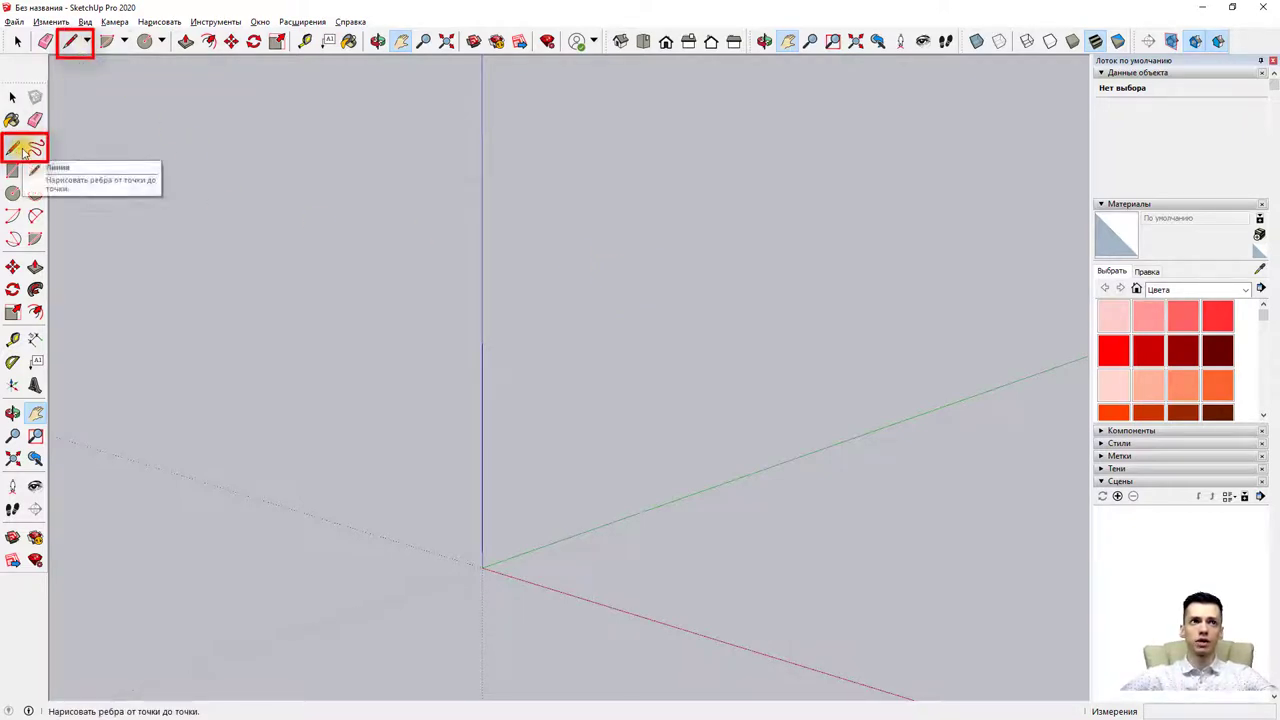
- Pick Line from the line-tools list, then start and cancel two lines, leaving no edges
click(89, 42)
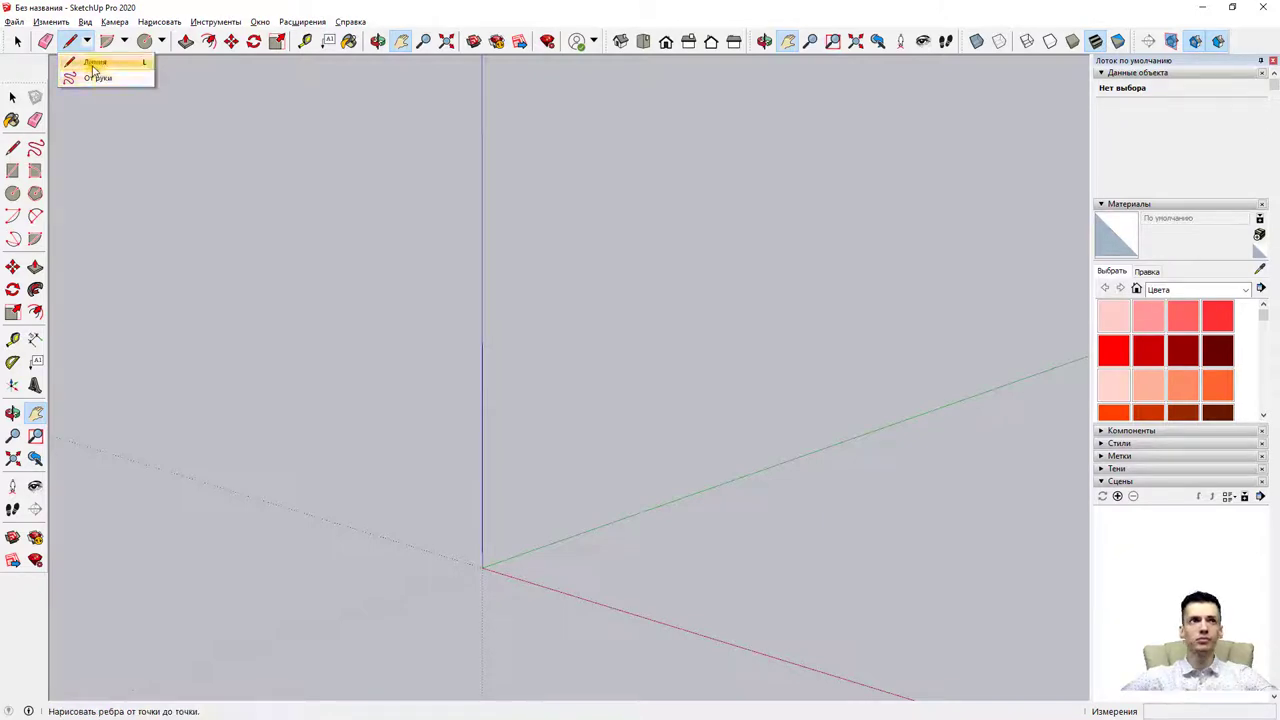
click(94, 64)
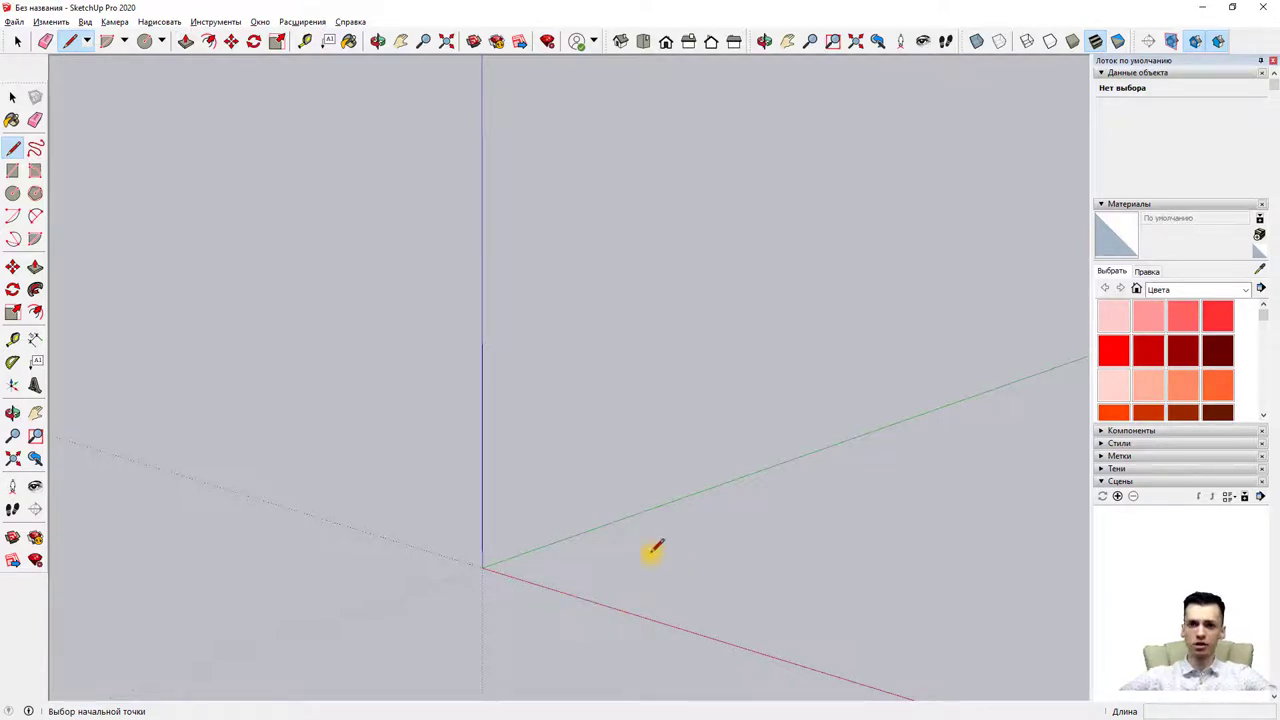
click(482, 566)
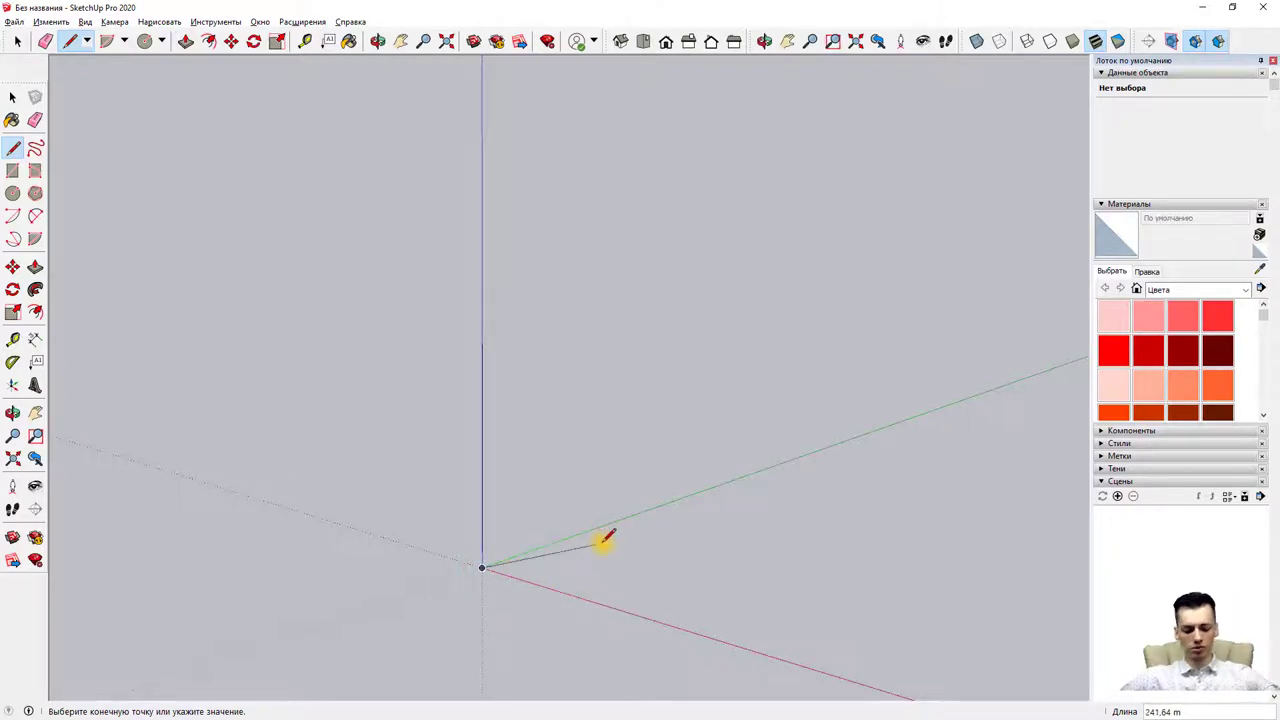
key(Escape)
click(551, 568)
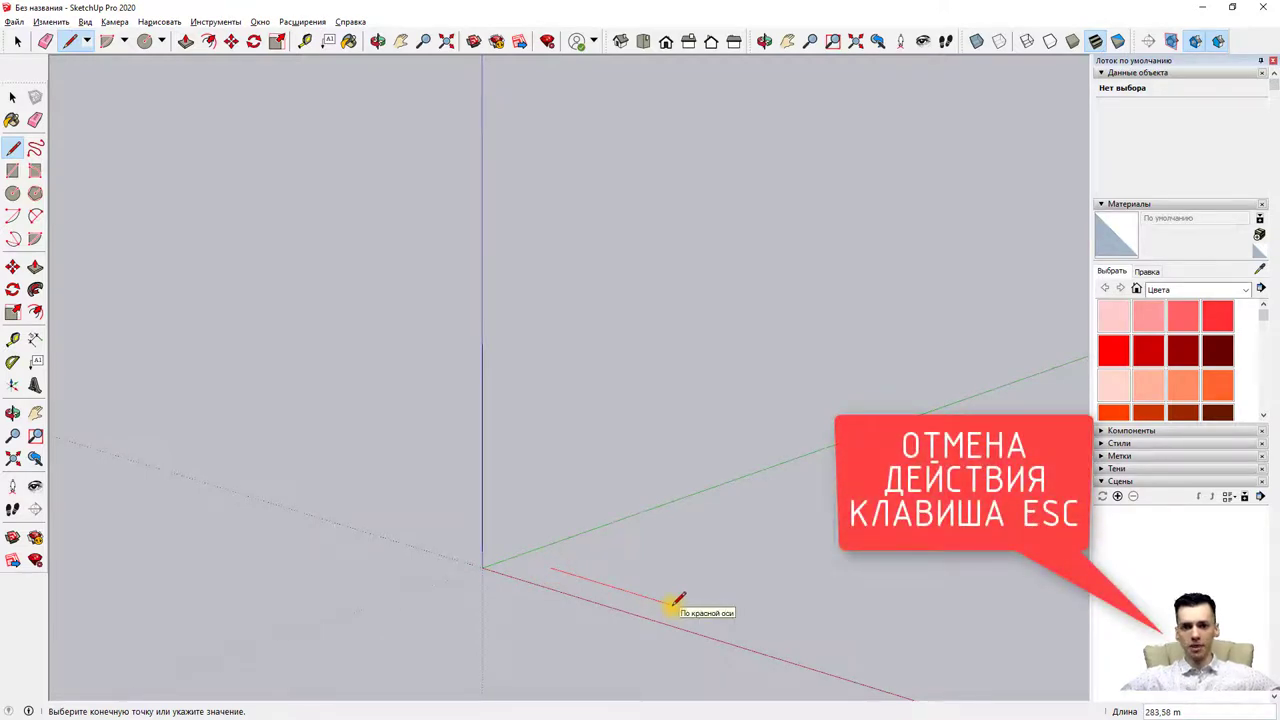
scroll(657, 601, up, 3)
key(Escape)
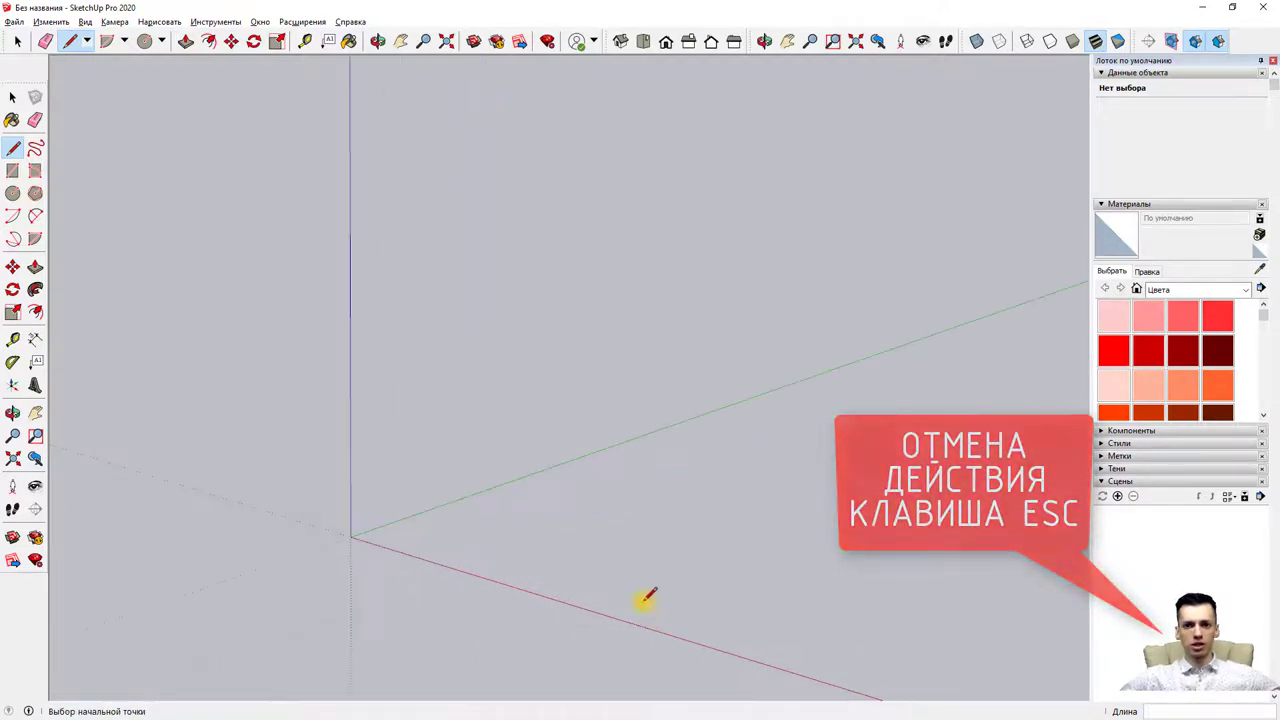
- Draw a single short 2 m straight edge on the ground near the origin
click(527, 548)
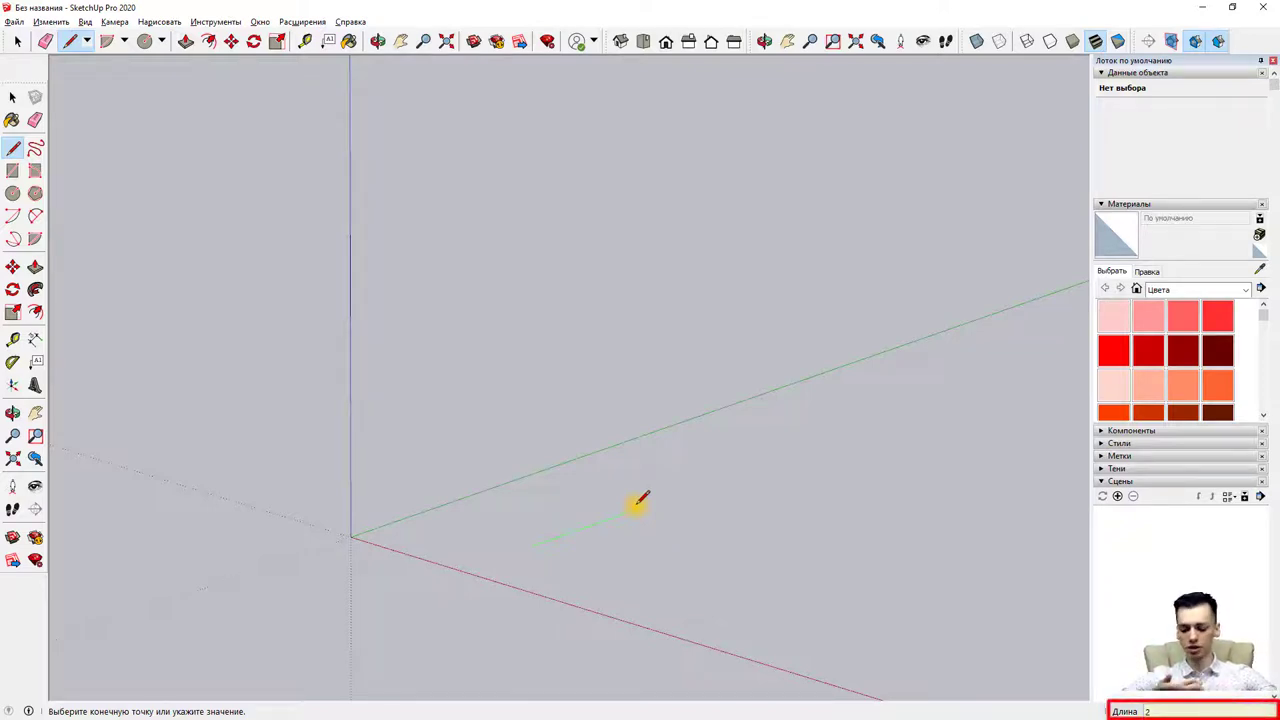
scroll(530, 550, up, 2)
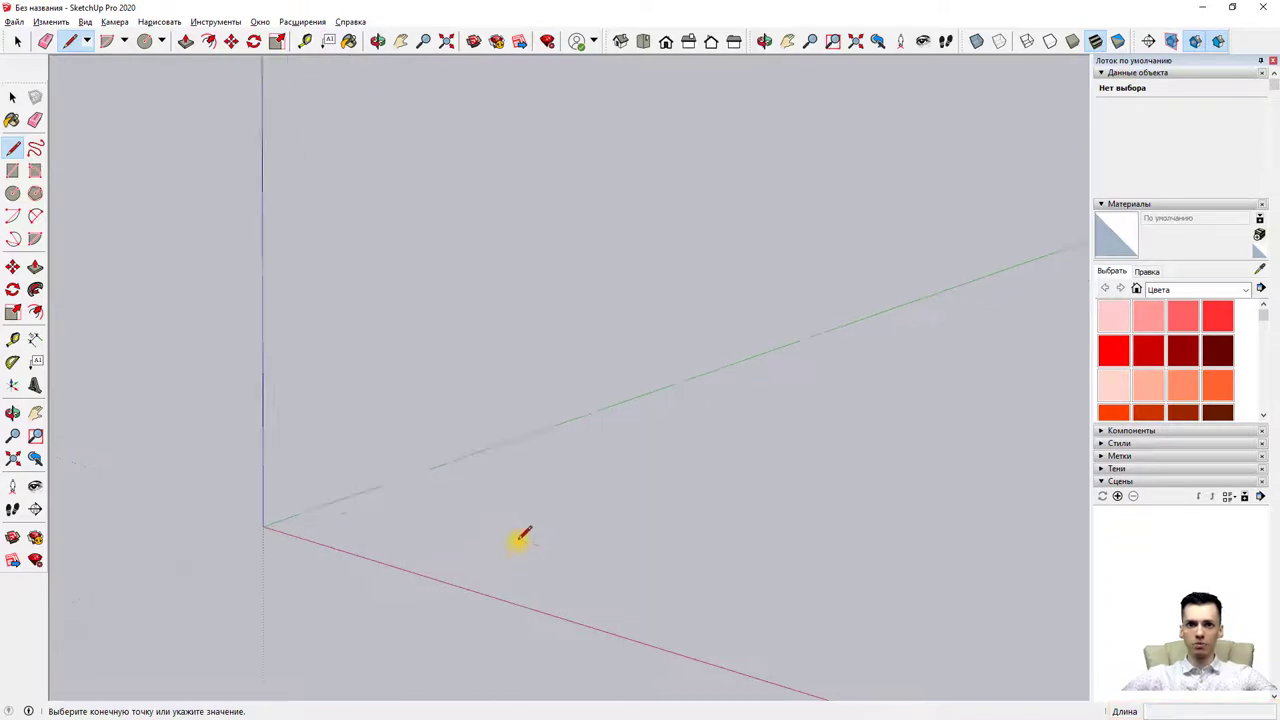
scroll(520, 540, up, 2)
scroll(523, 541, up, 3)
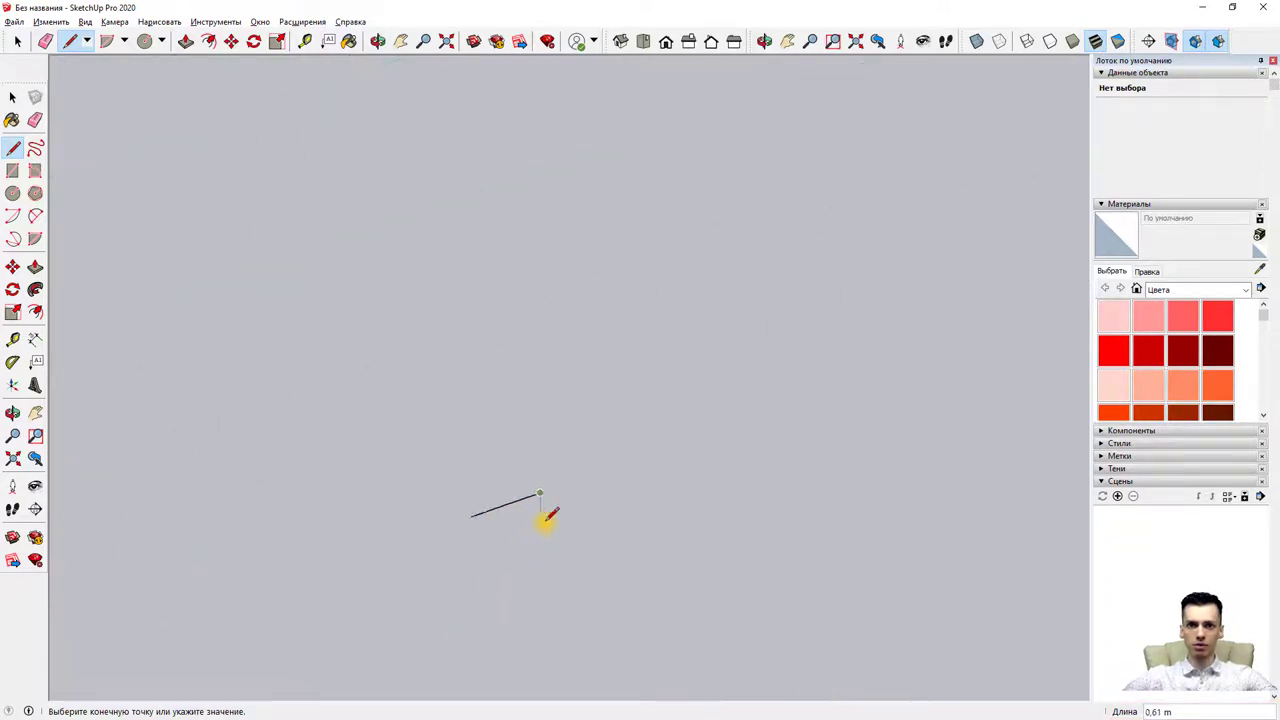
click(533, 455)
scroll(548, 517, up, 1)
scroll(546, 517, down, 2)
scroll(548, 516, down, 1)
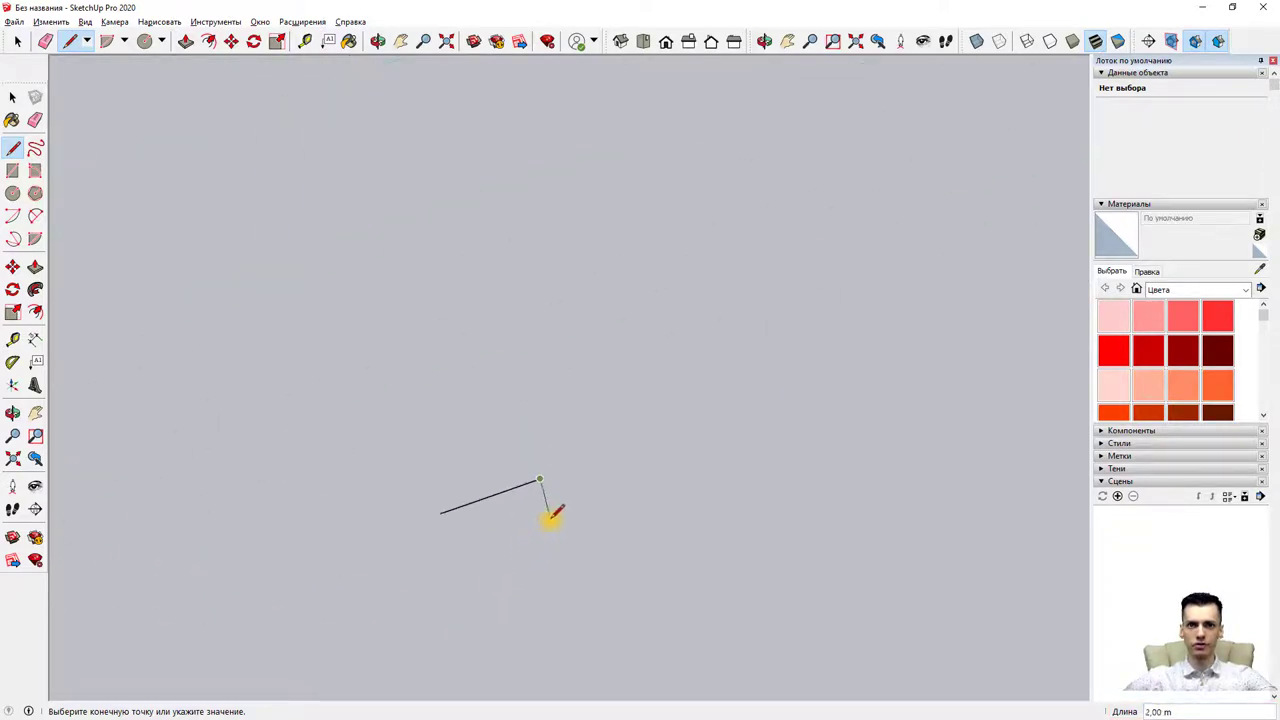
scroll(555, 513, down, 1)
scroll(559, 514, down, 1)
scroll(588, 527, down, 1)
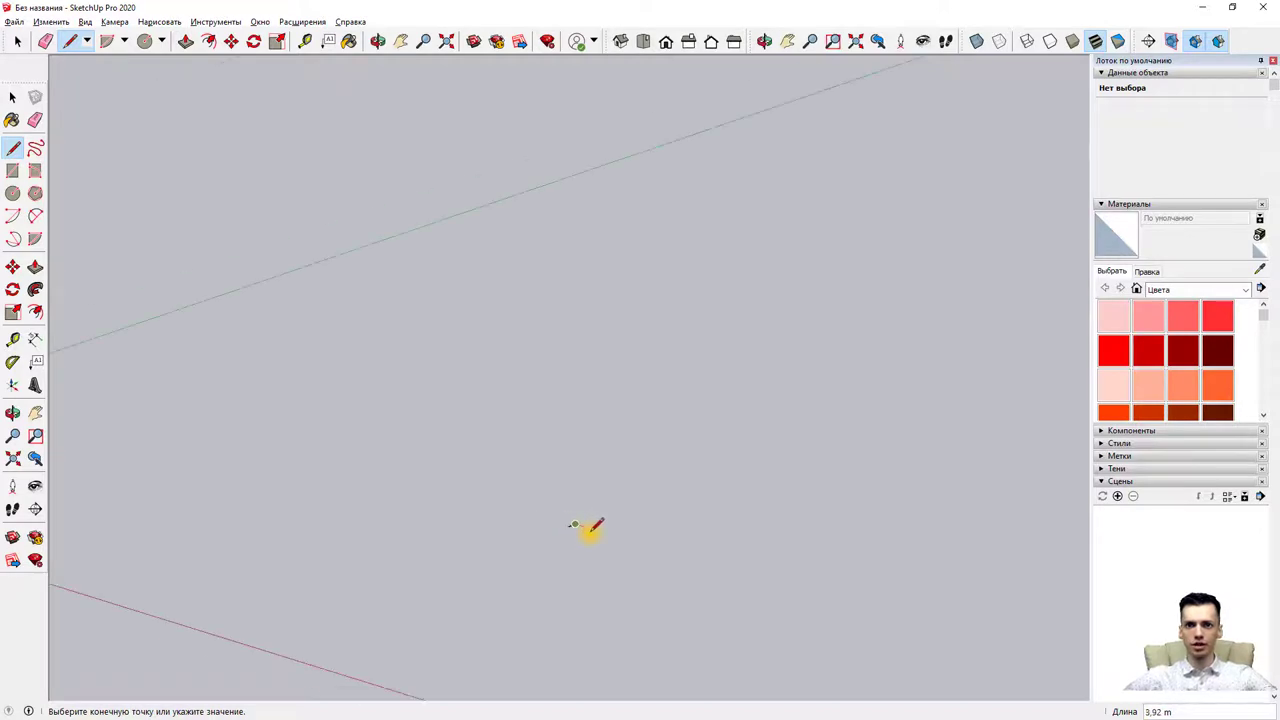
scroll(586, 528, down, 1)
scroll(586, 528, up, 1)
scroll(590, 528, up, 3)
scroll(590, 530, up, 1)
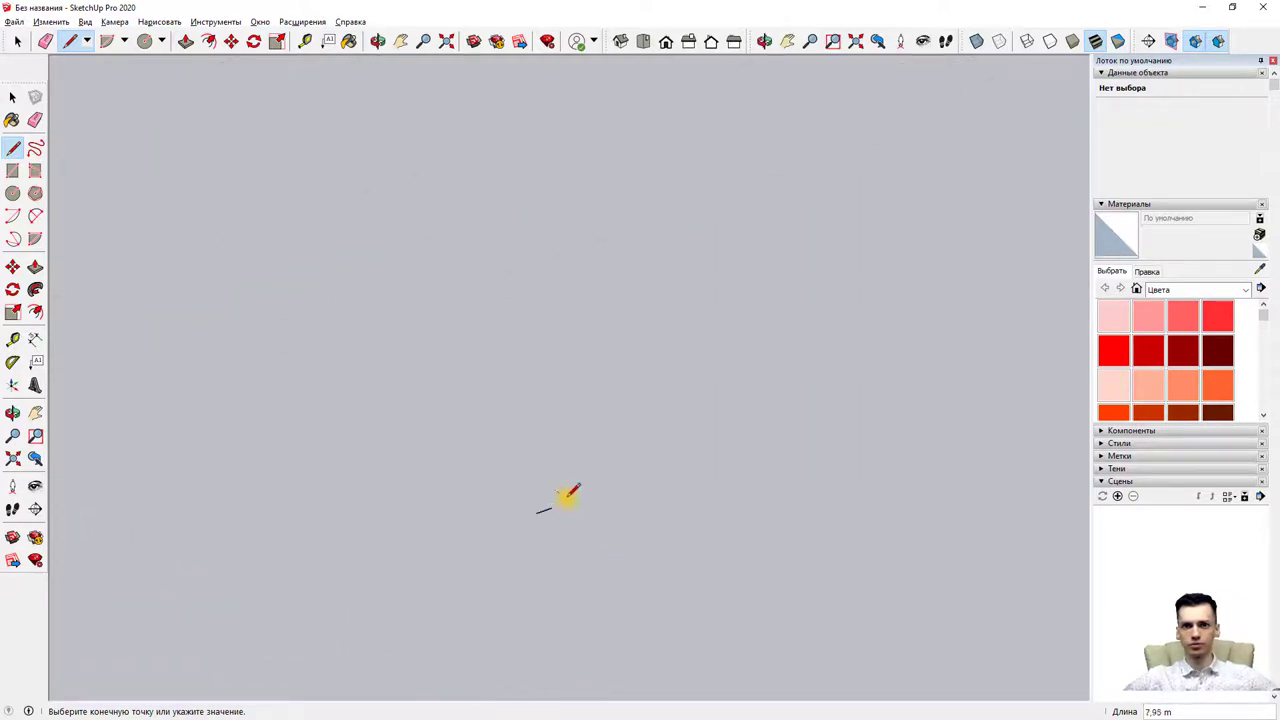
click(563, 497)
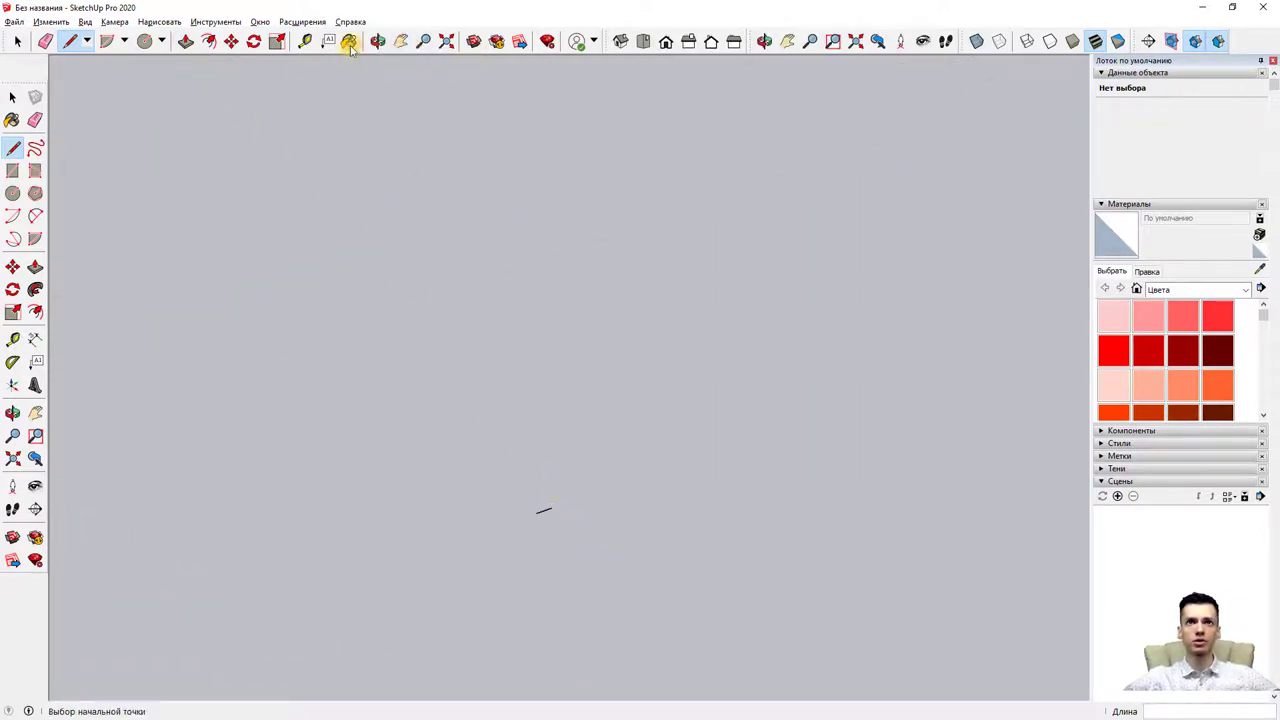
- Measure the short line end to end with the Tape Measure tool
click(305, 41)
click(530, 514)
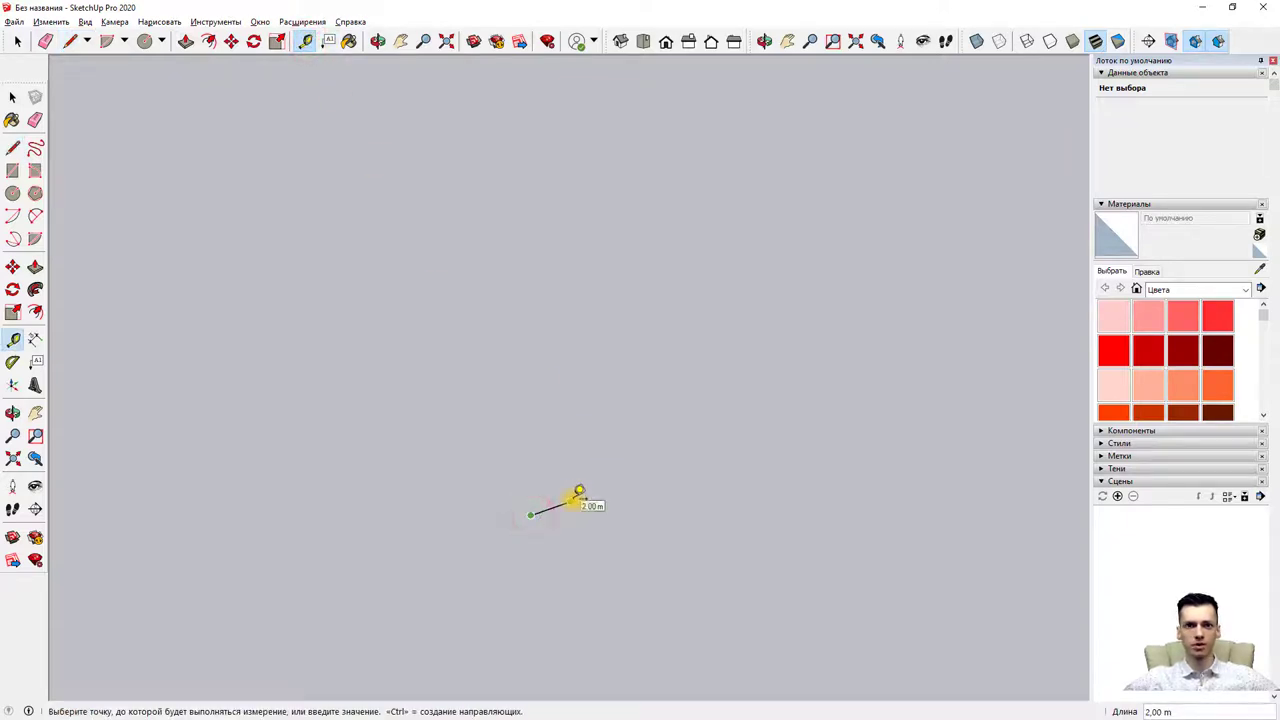
scroll(578, 494, down, 1)
scroll(578, 494, down, 2)
scroll(578, 494, down, 2)
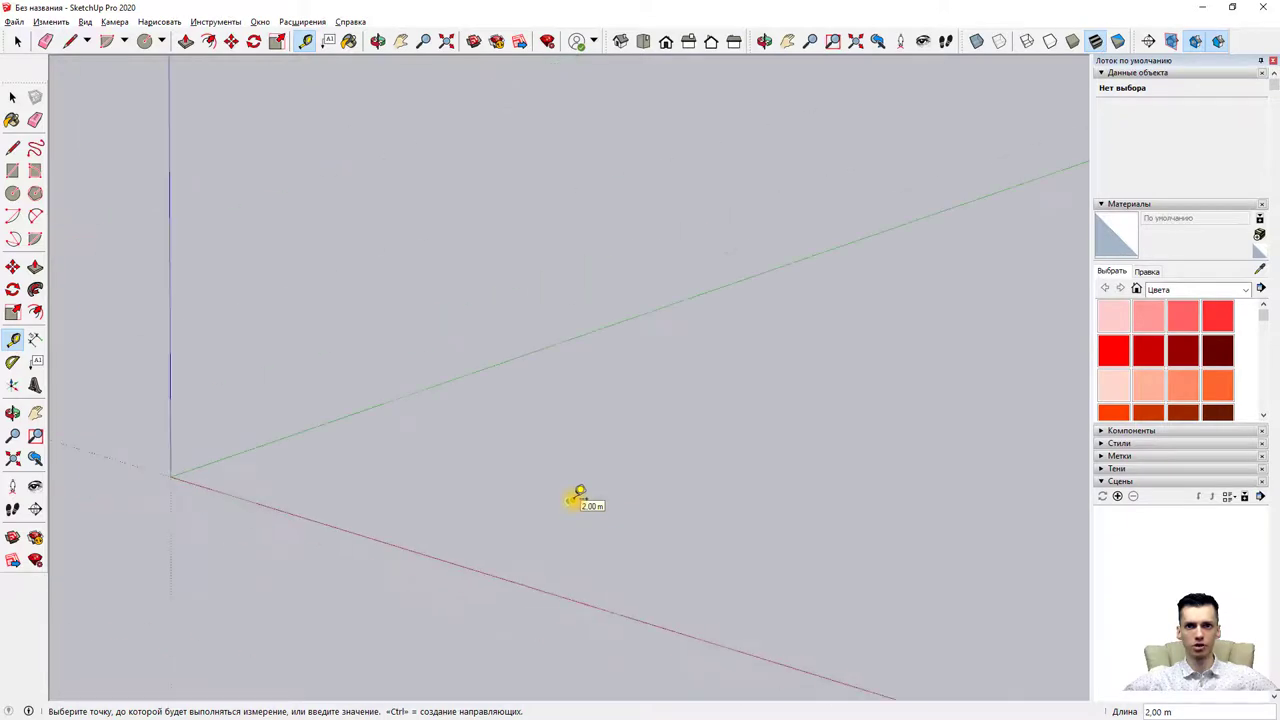
scroll(578, 495, down, 2)
scroll(578, 494, up, 2)
scroll(578, 494, up, 2)
scroll(577, 493, up, 2)
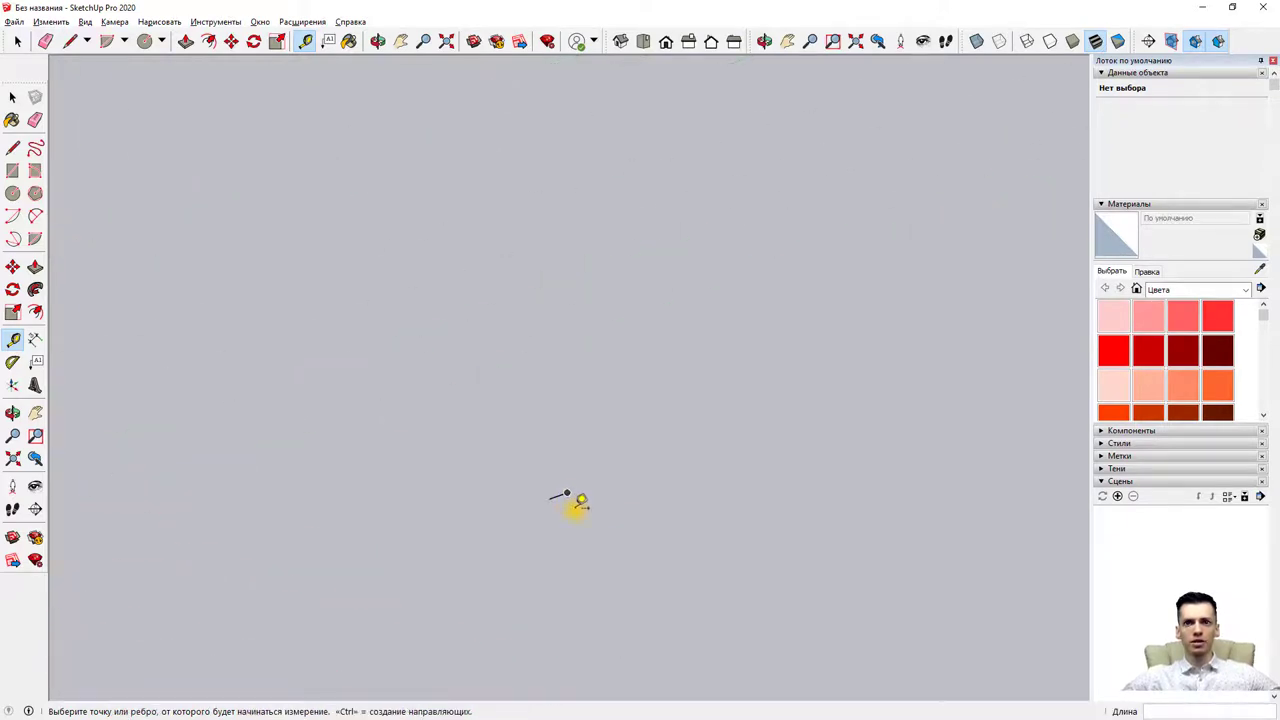
click(573, 490)
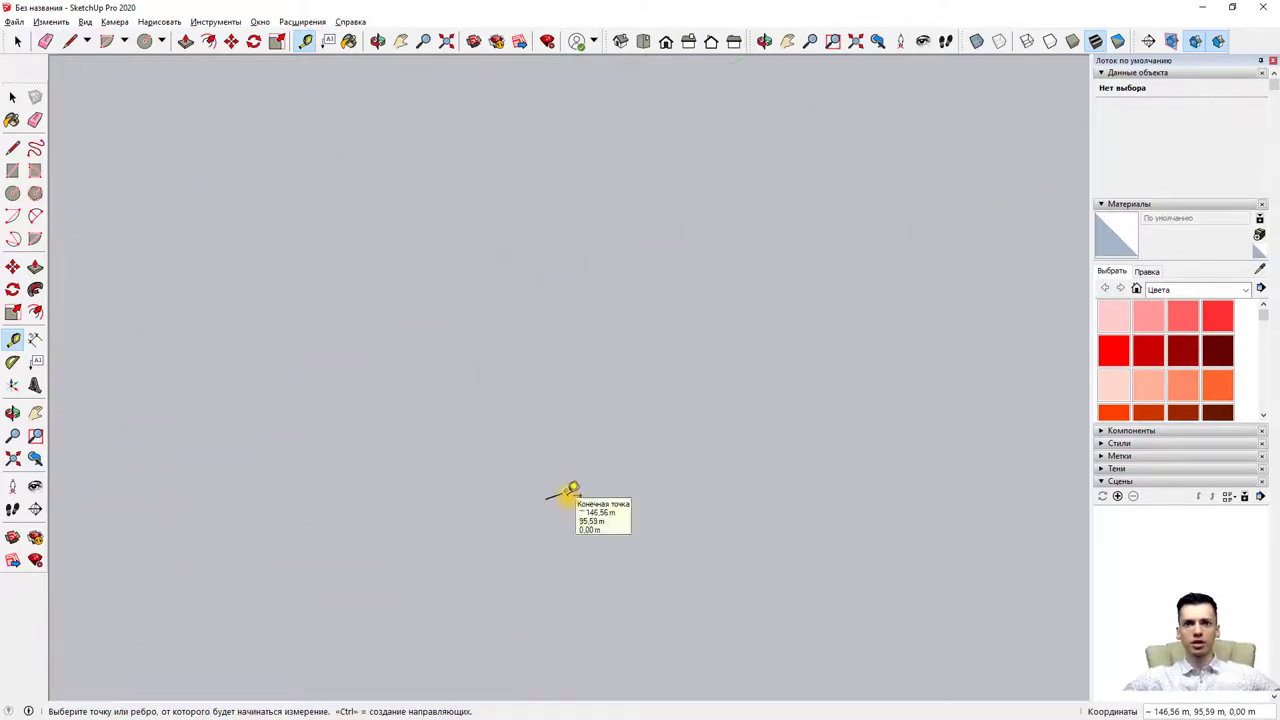
- Draw a 2 m edge and close the outline into a filled rhombus face
click(67, 41)
click(545, 498)
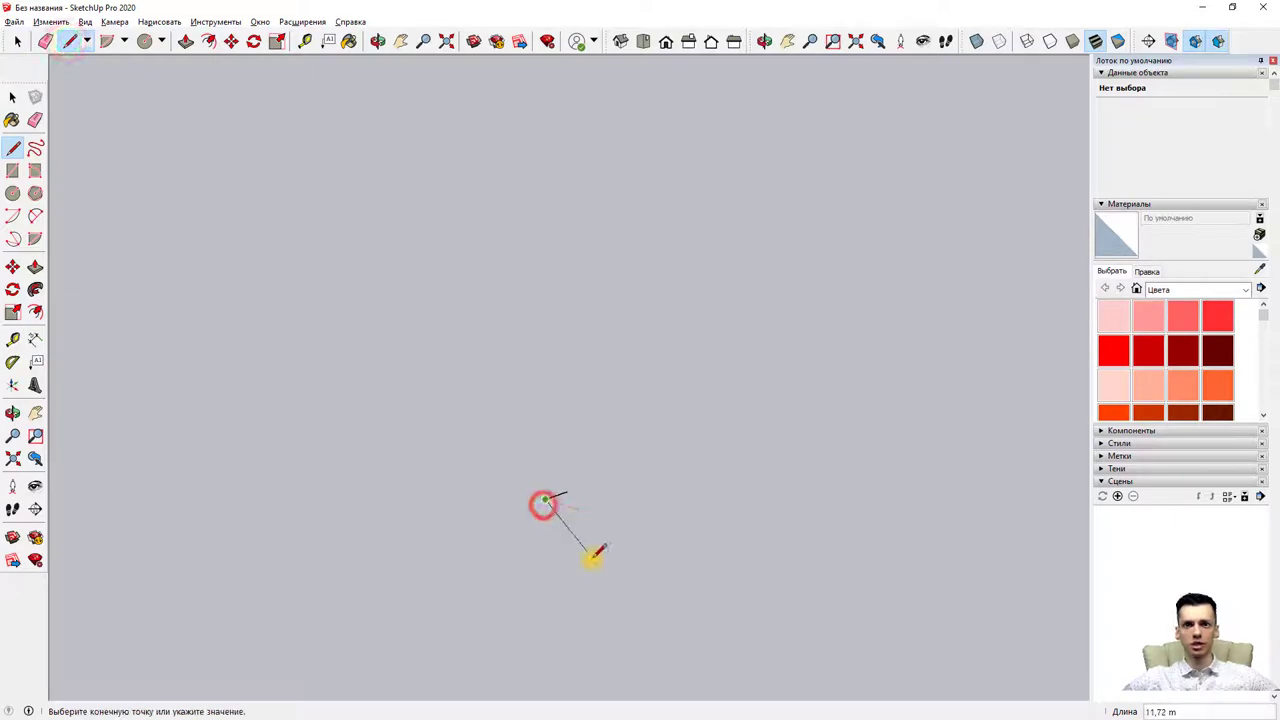
text(2)
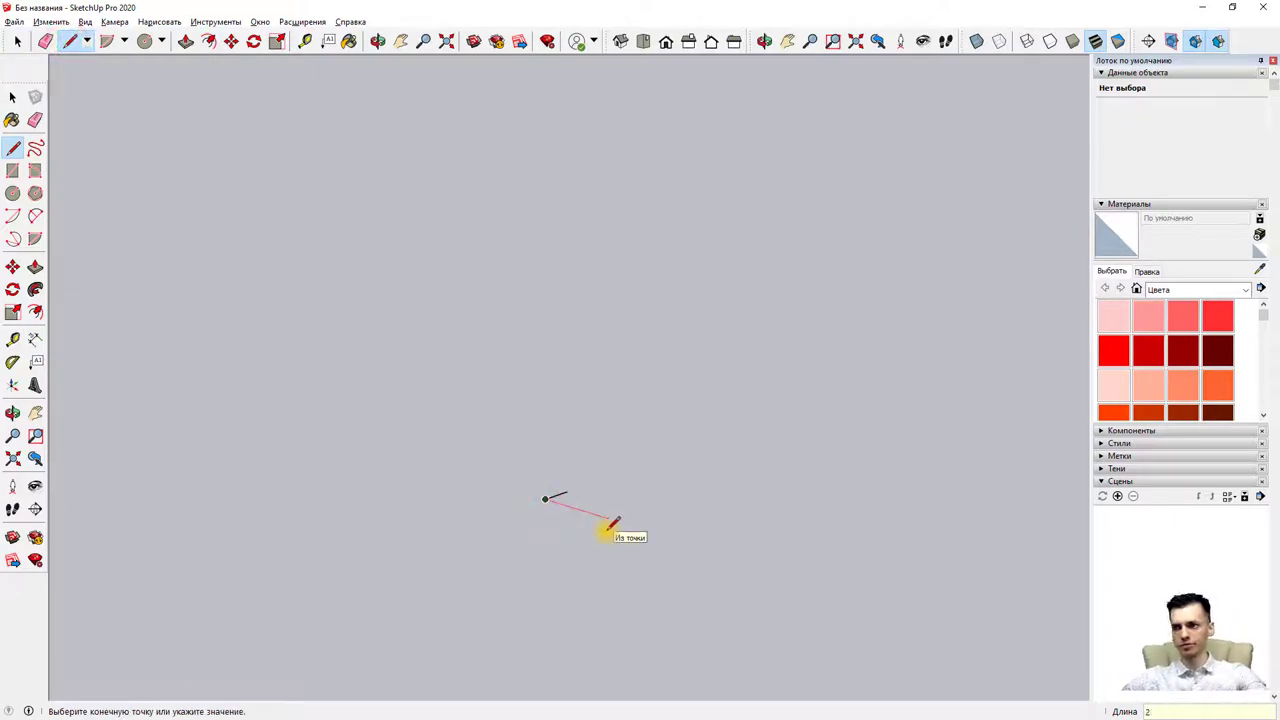
scroll(585, 502, up, 3)
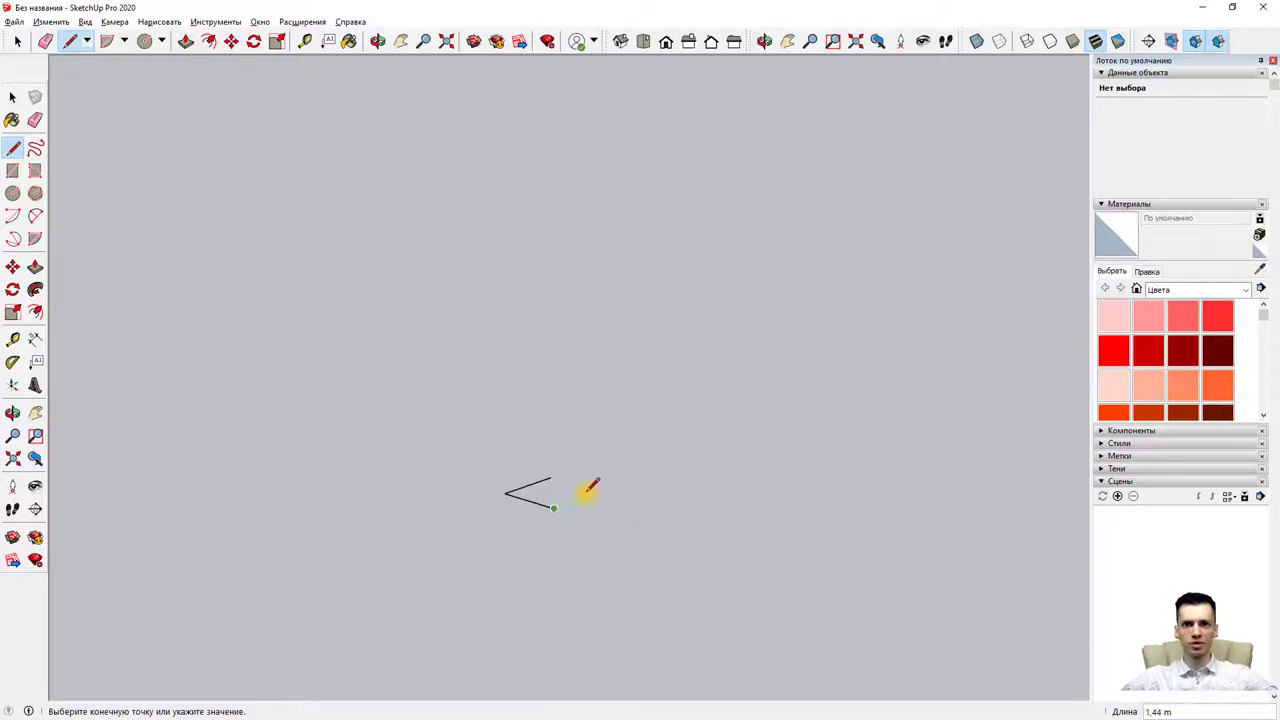
key(Return)
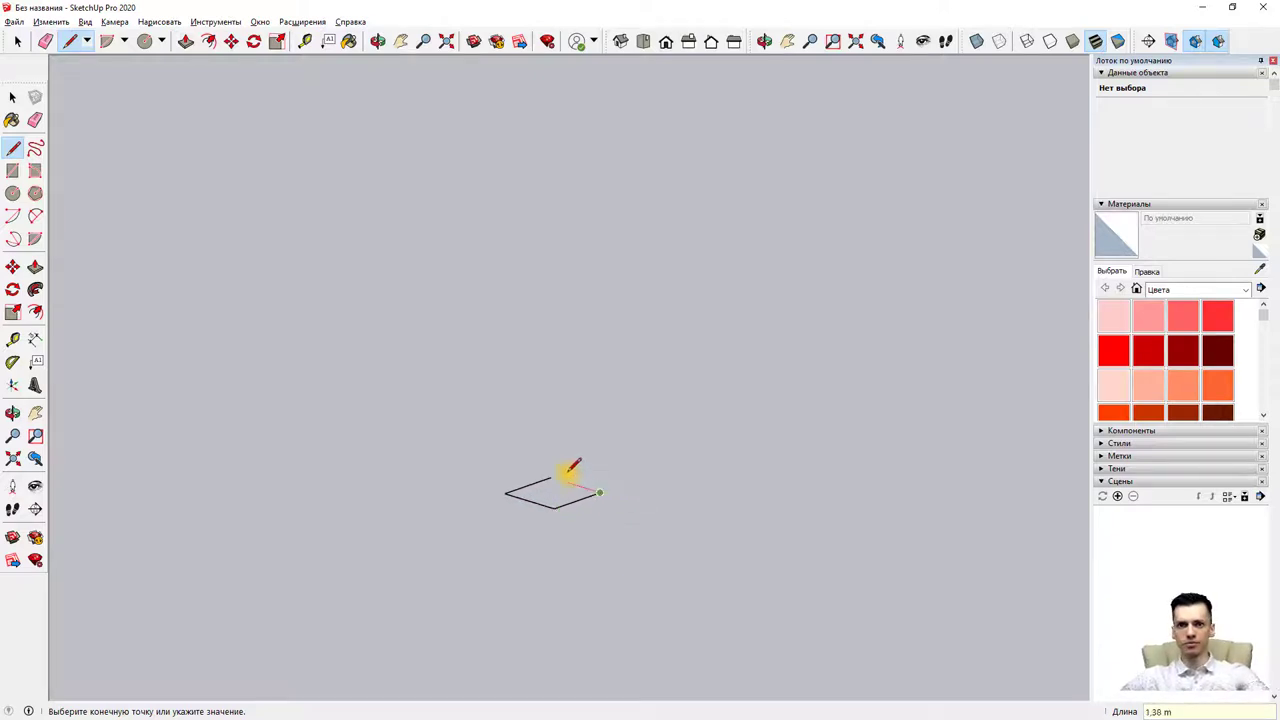
click(548, 476)
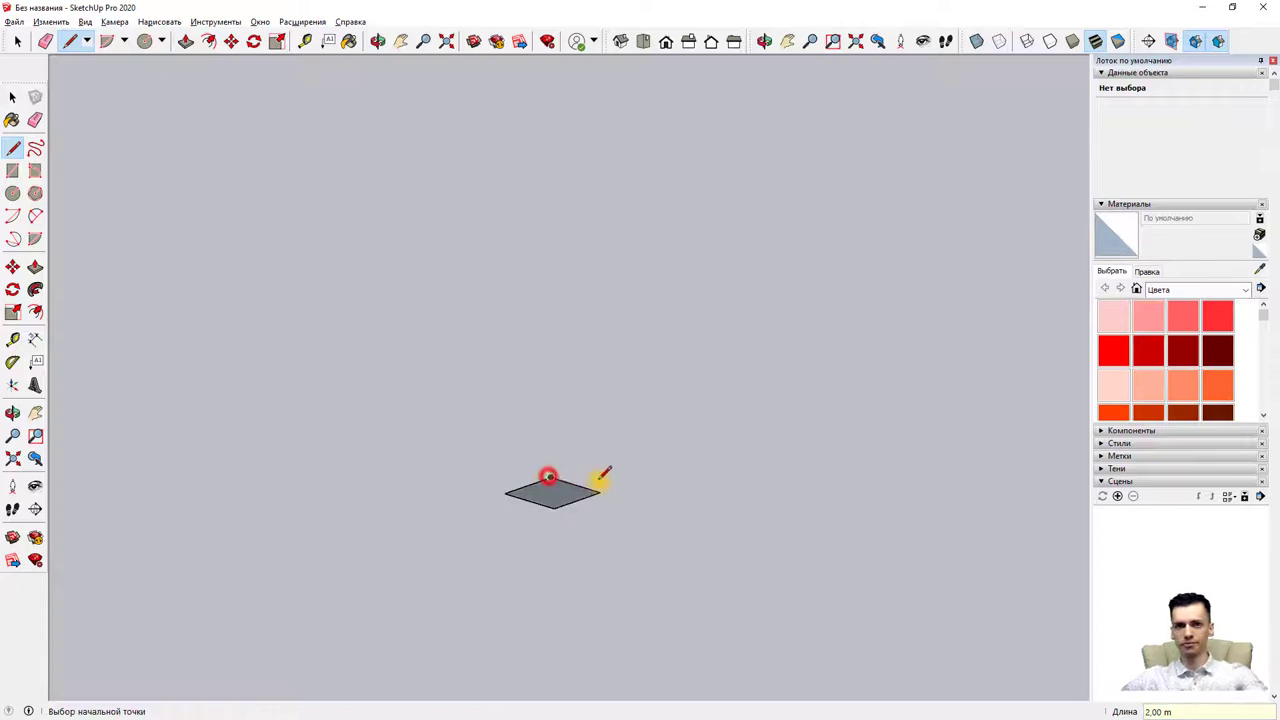
scroll(556, 482, up, 2)
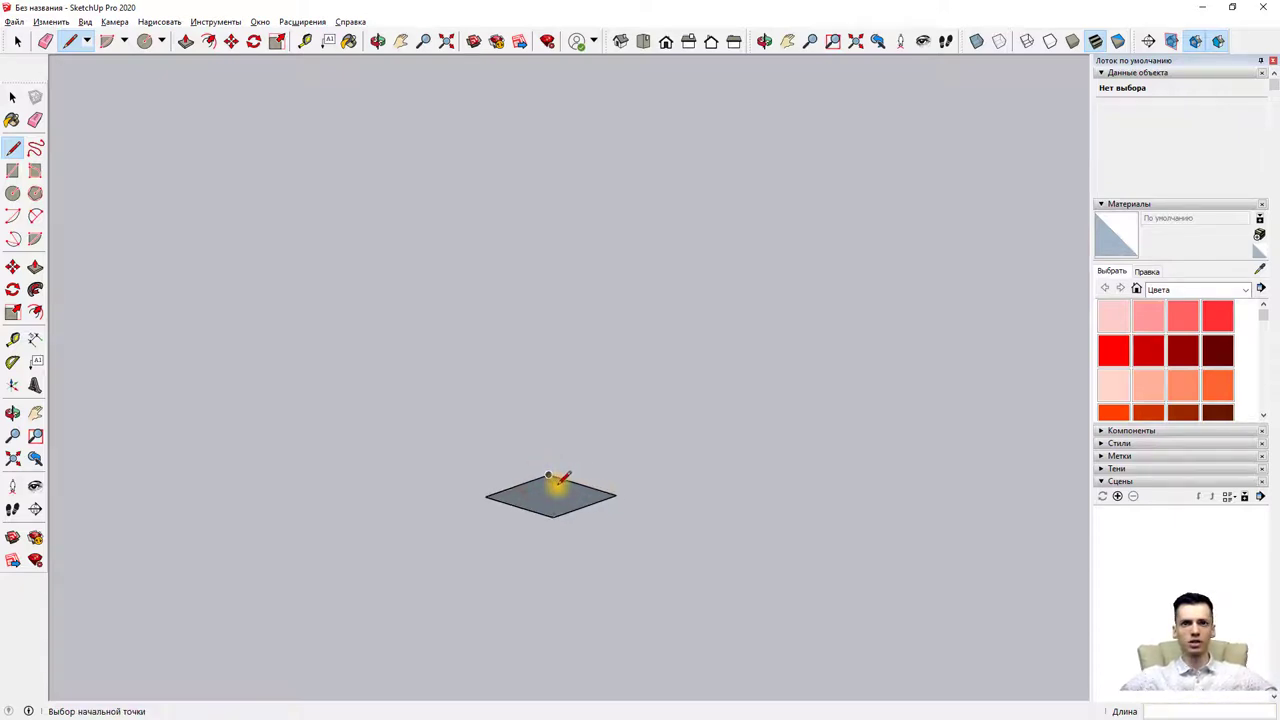
scroll(556, 482, up, 3)
click(18, 44)
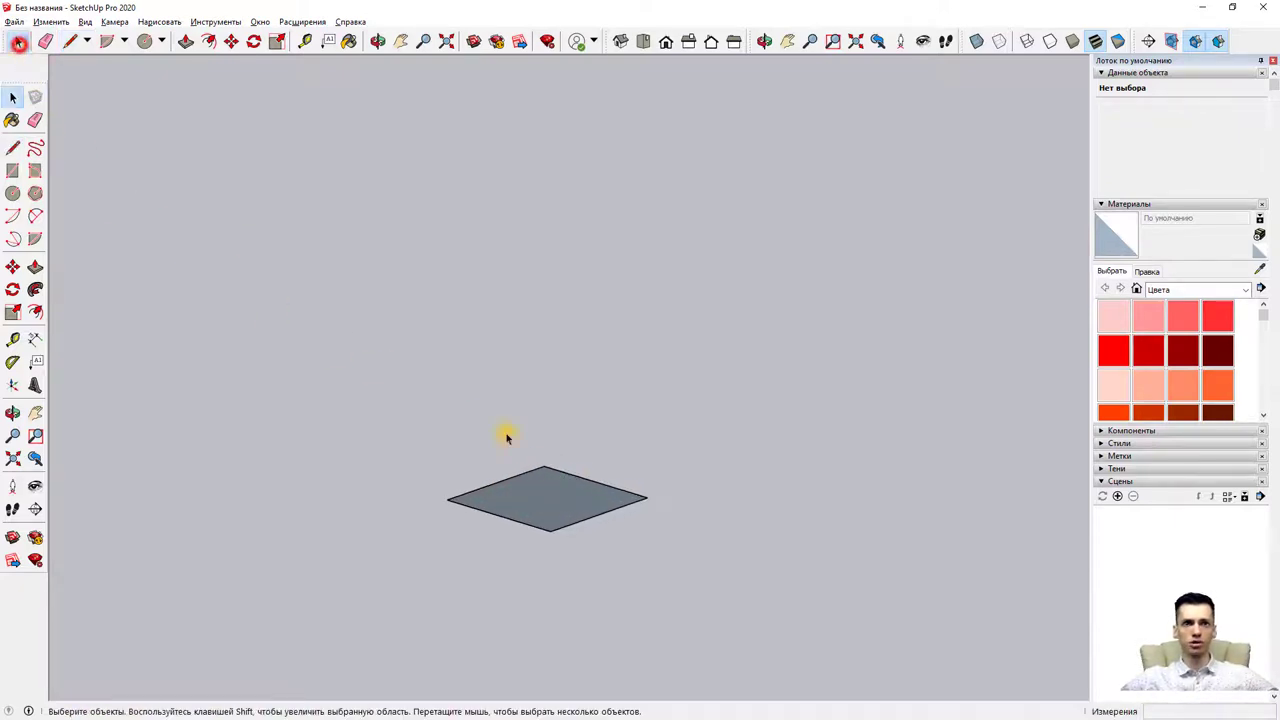
click(604, 484)
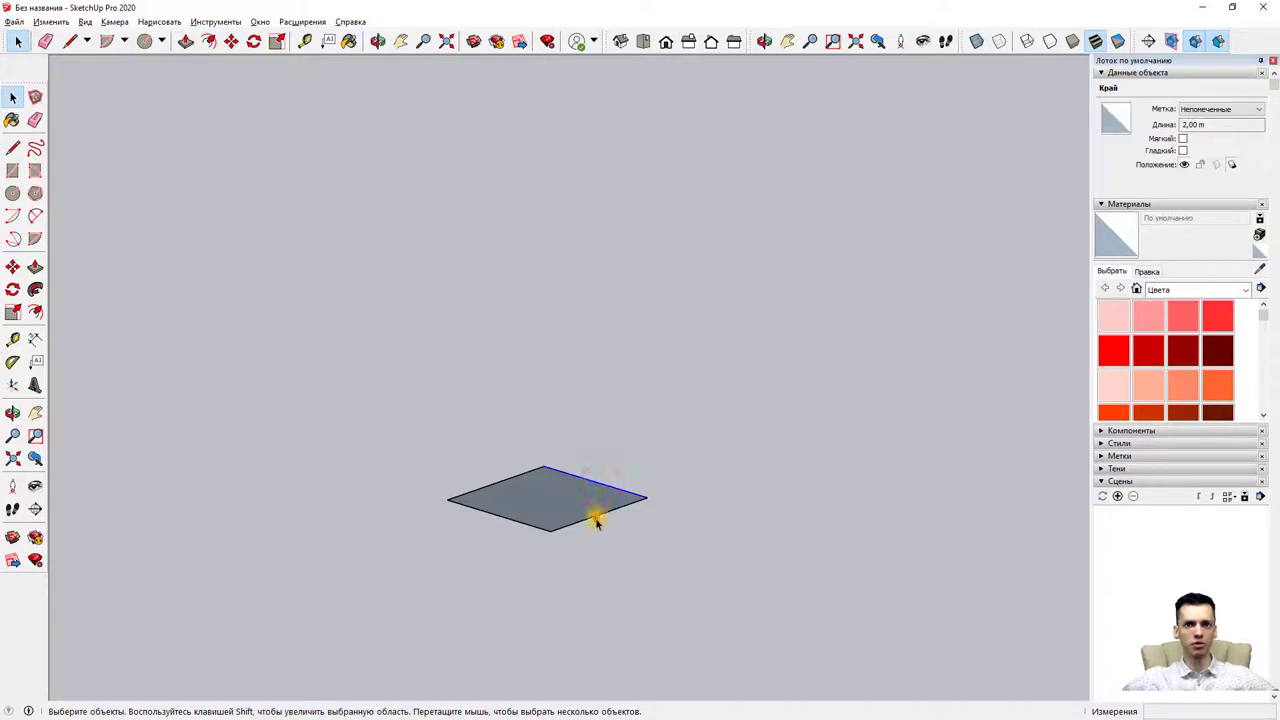
click(594, 519)
click(565, 507)
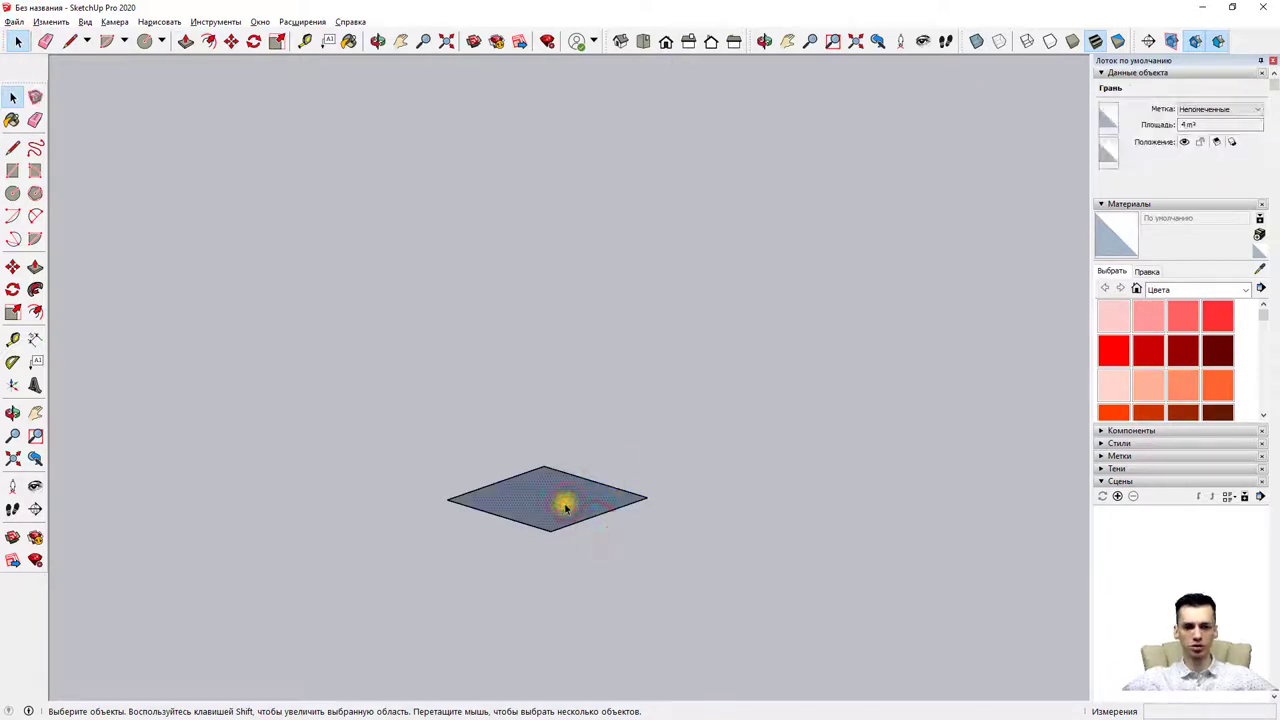
scroll(565, 507, down, 5)
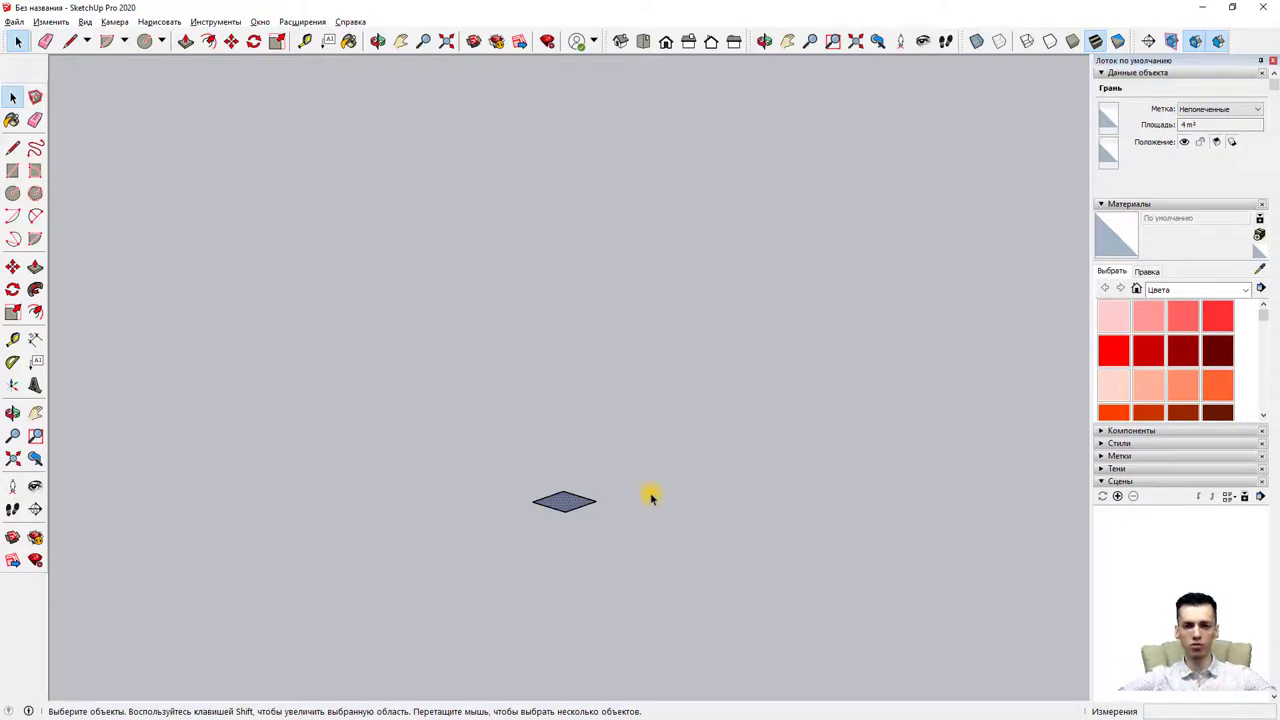
click(187, 45)
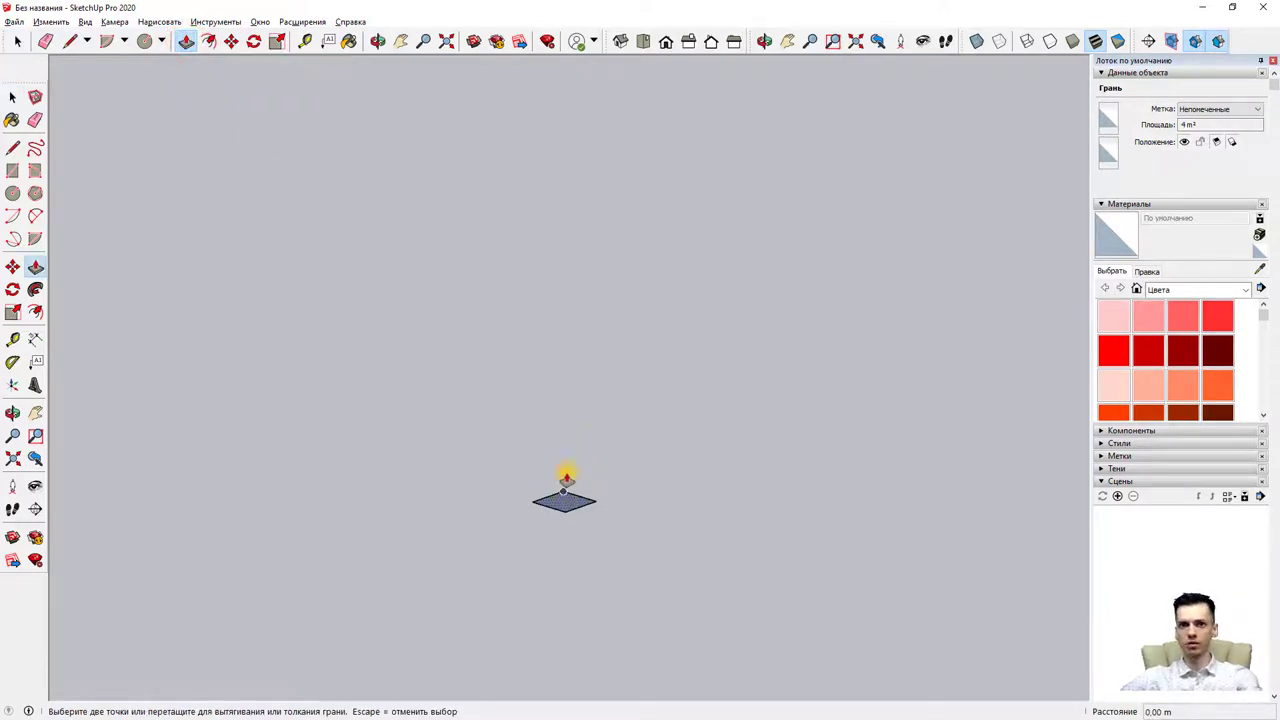
drag(565, 500, 567, 434)
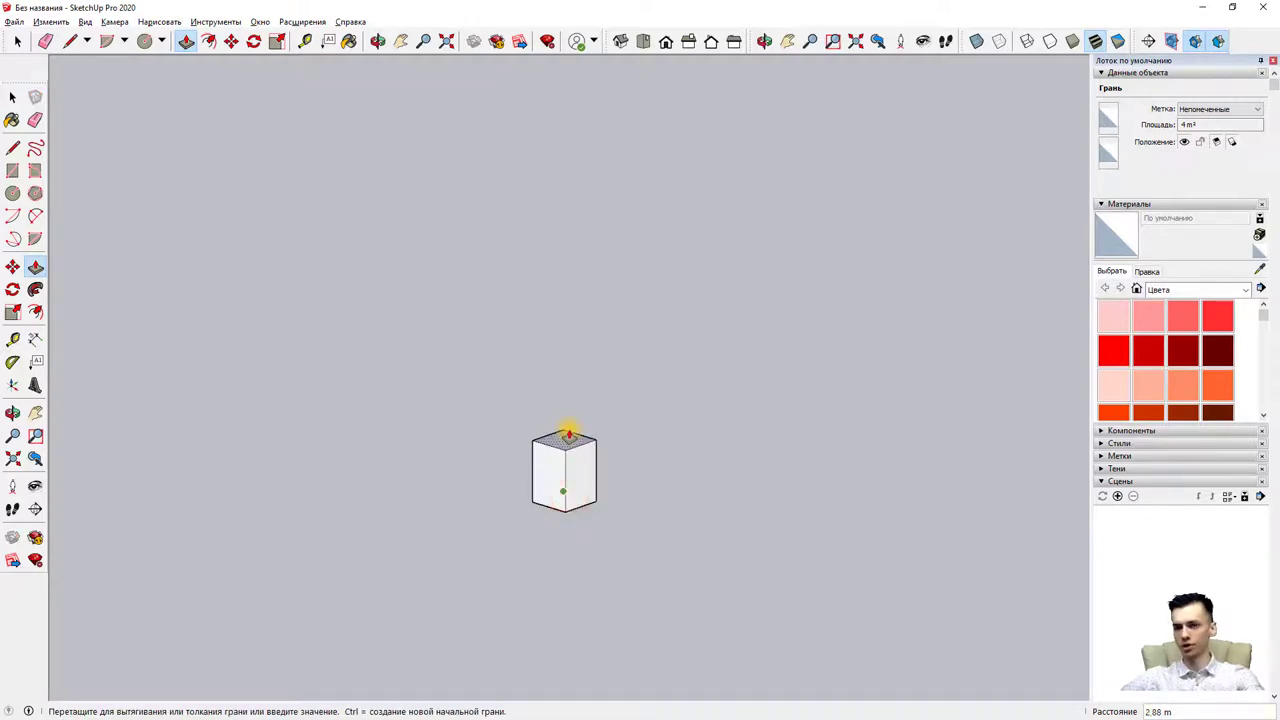
key(Return)
scroll(598, 472, up, 3)
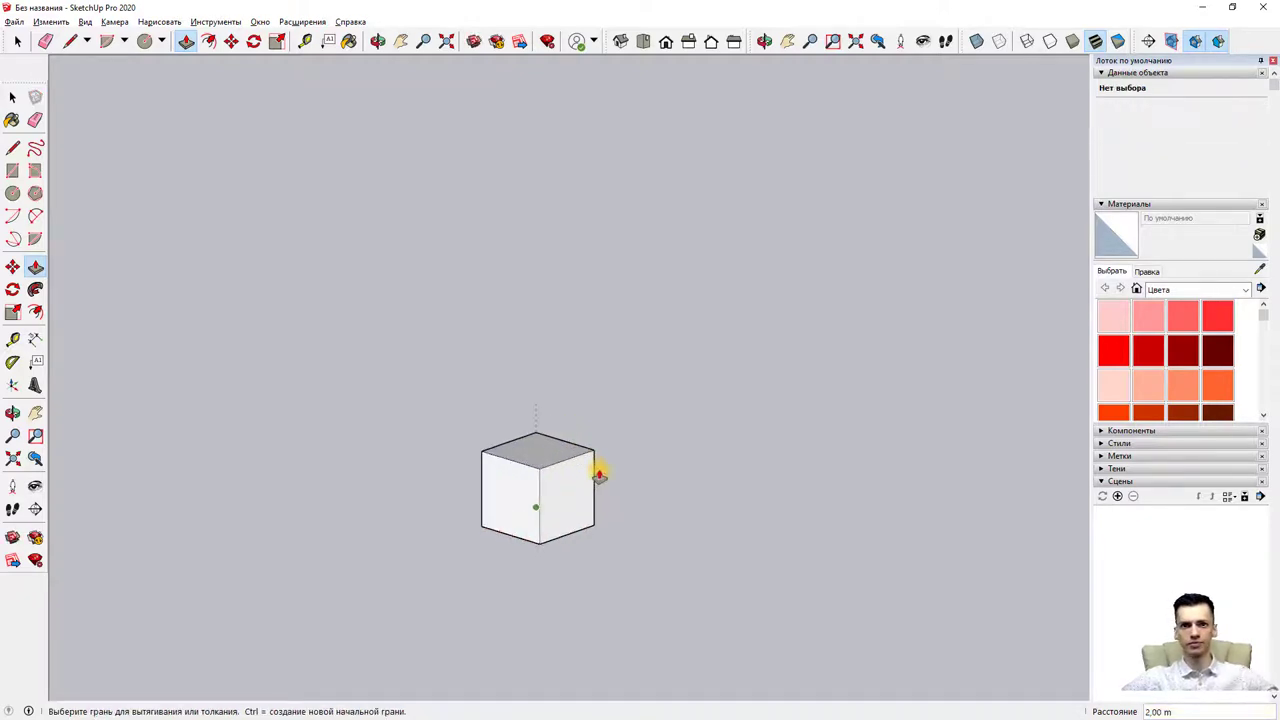
scroll(590, 500, down, 2)
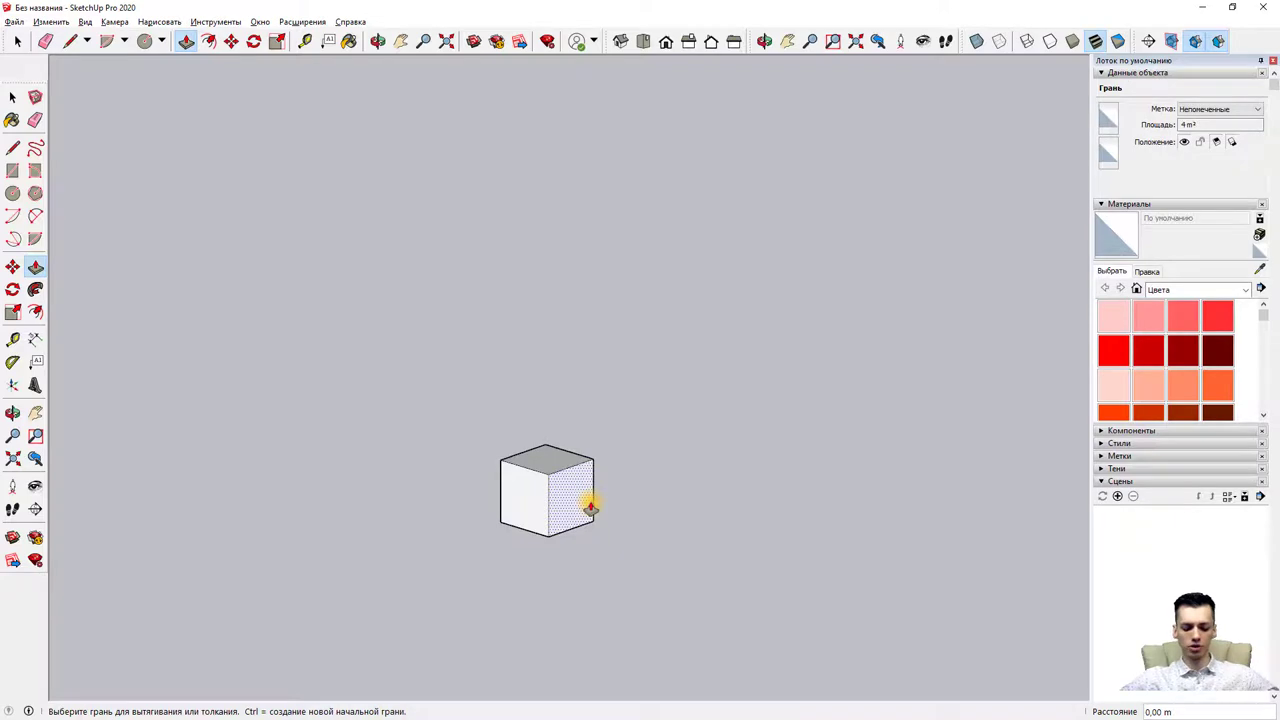
key(ctrl+z)
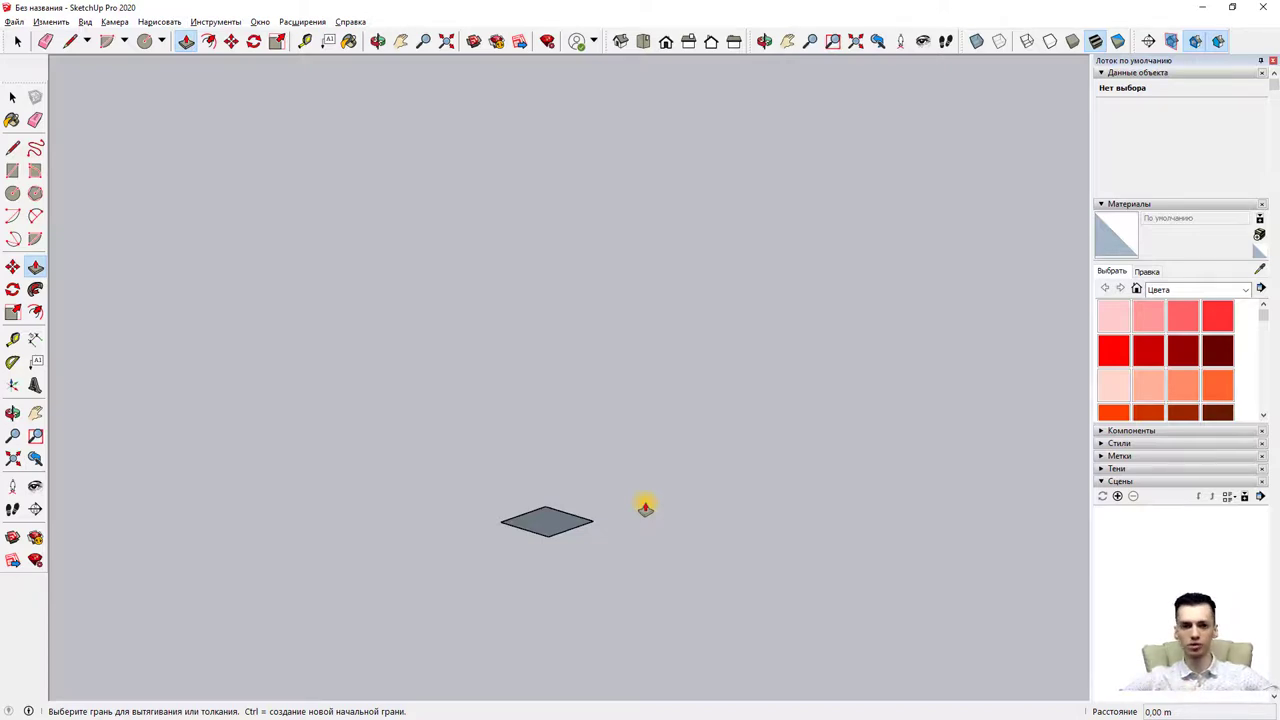
- Push/pull the rhombus face upward to a height of 2 m
scroll(588, 520, up, 3)
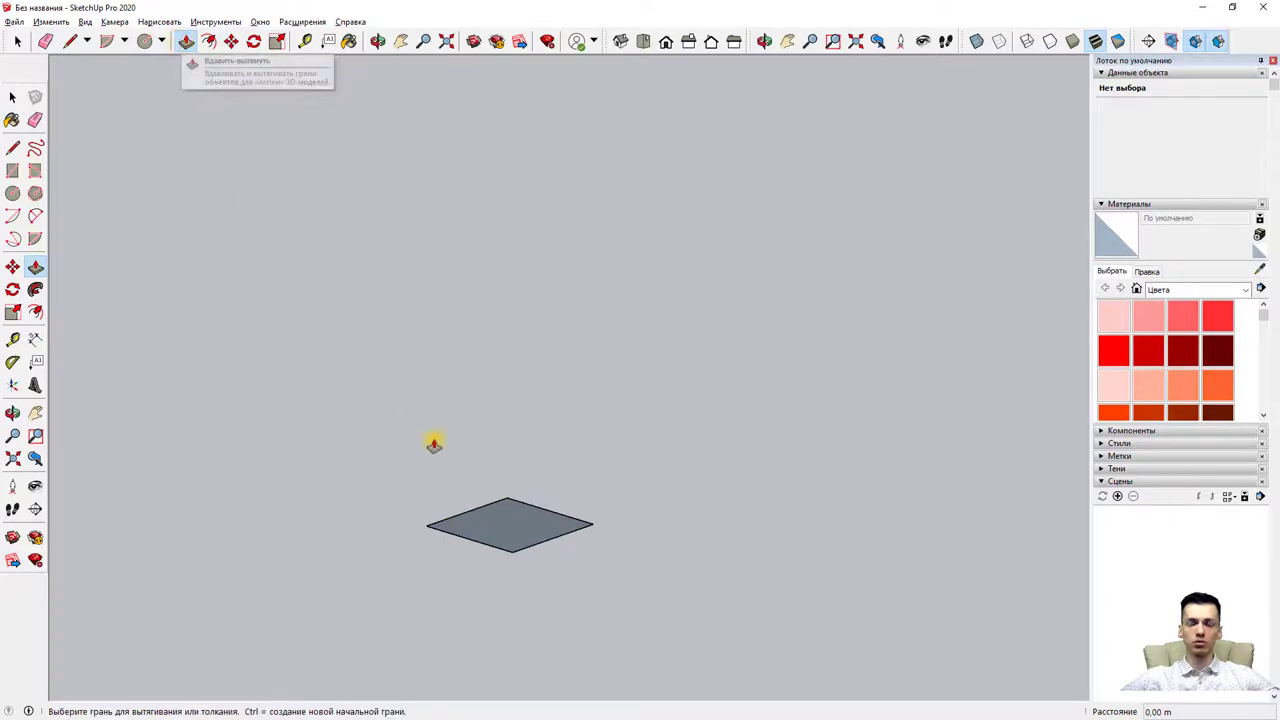
click(526, 524)
drag(526, 524, 608, 364)
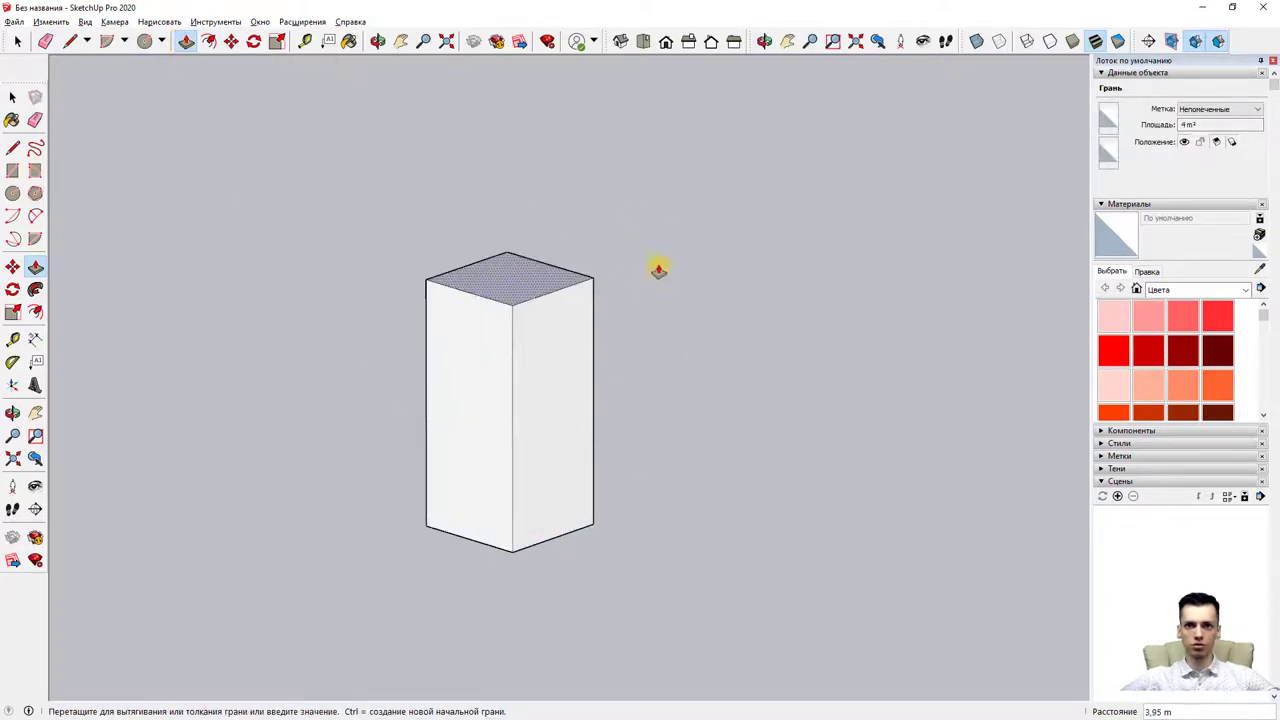
mouse_move(608, 364)
mouse_down()
mouse_move(659, 386)
mouse_move(519, 432)
mouse_up()
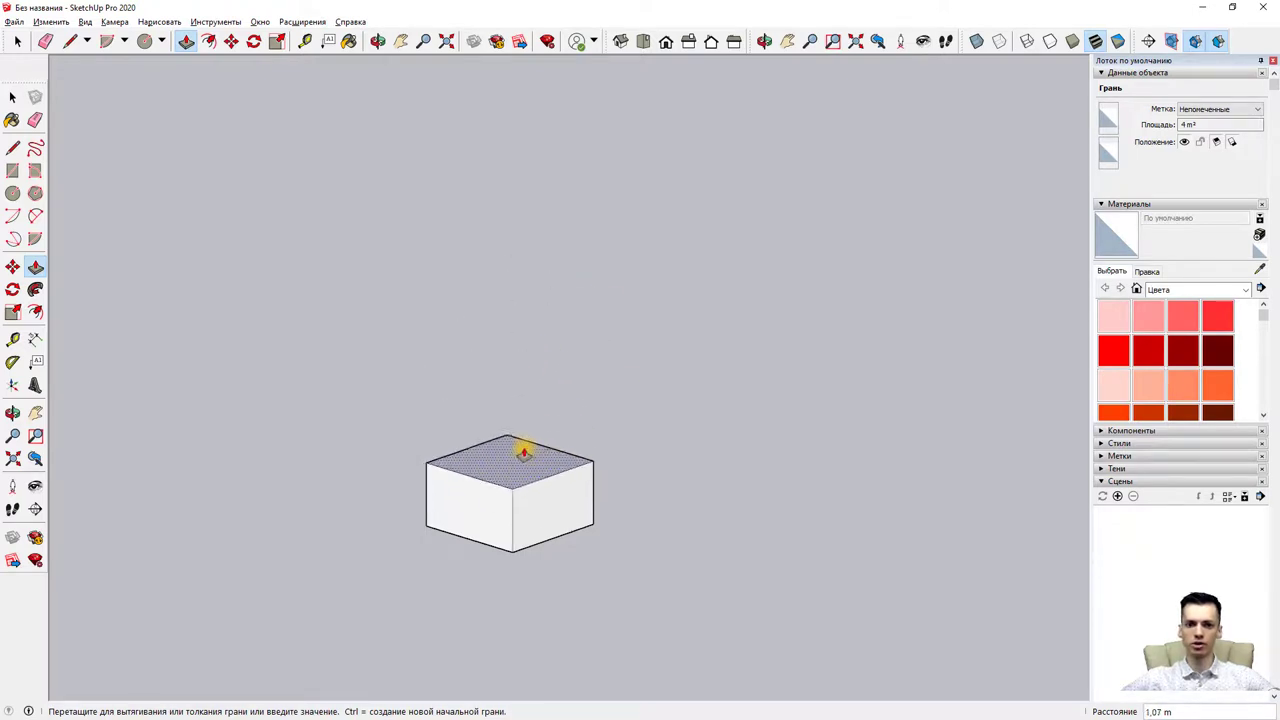
mouse_move(519, 432)
mouse_down()
mouse_move(566, 425)
mouse_move(590, 377)
mouse_up()
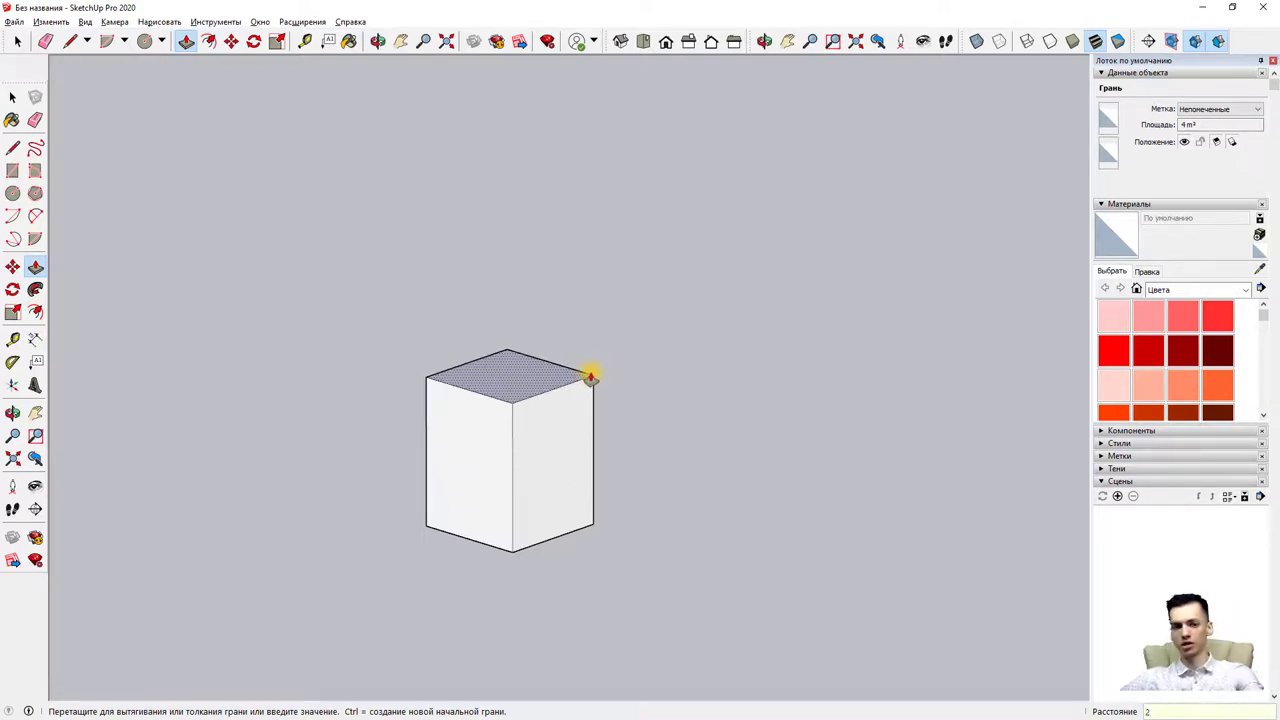
text(2)
key(Return)
- Pan and orbit the view around the new 2 m box
scroll(604, 418, down, 1)
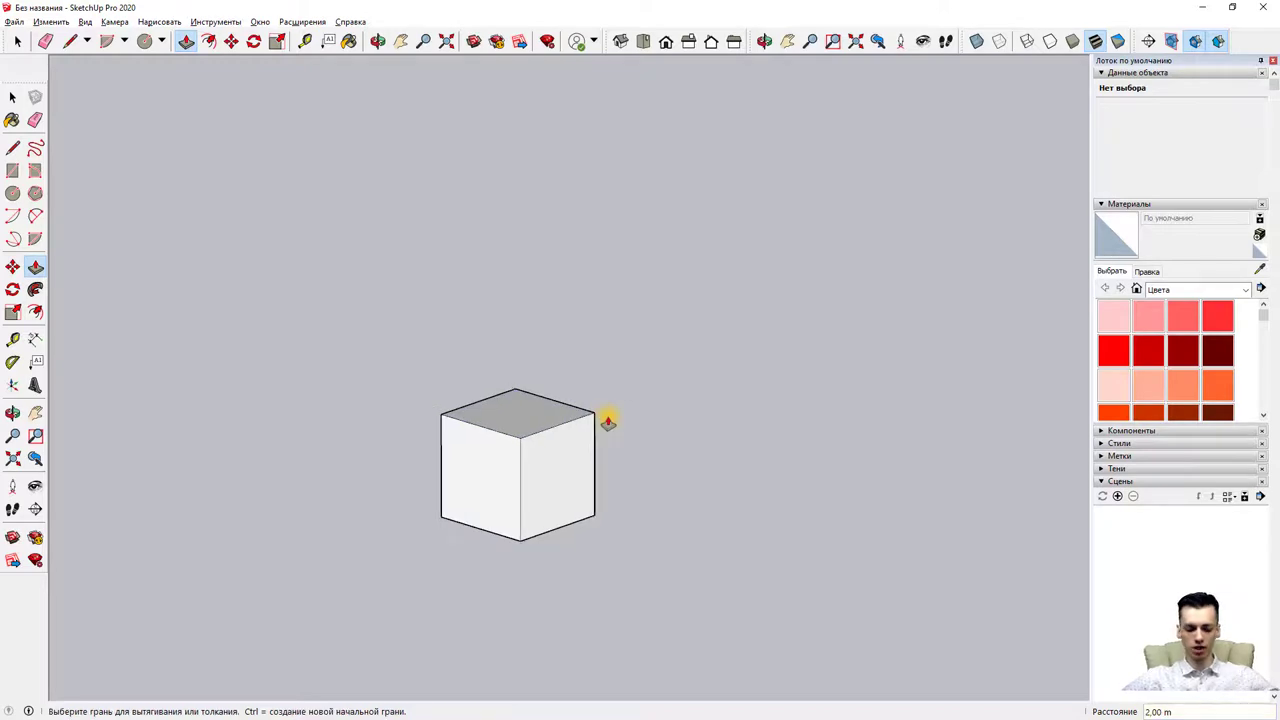
scroll(604, 418, down, 1)
scroll(604, 418, down, 1)
shift+middle_drag(604, 418, 591, 423)
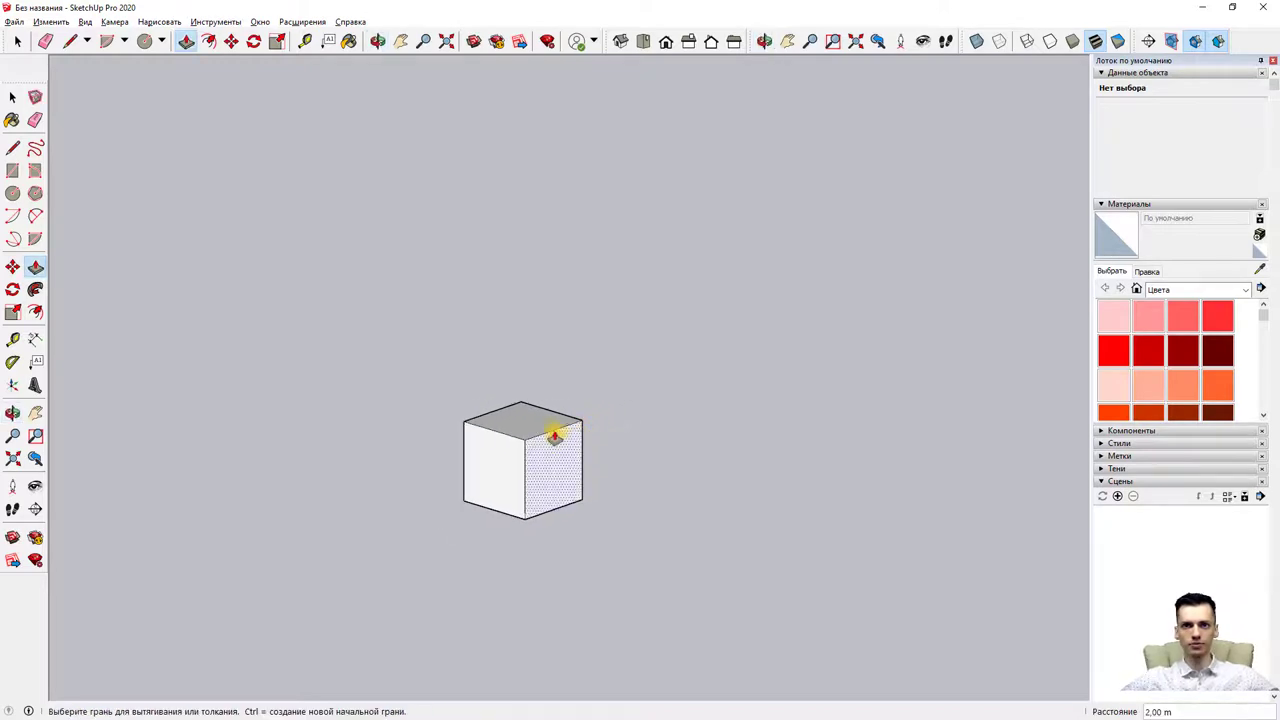
click(552, 434)
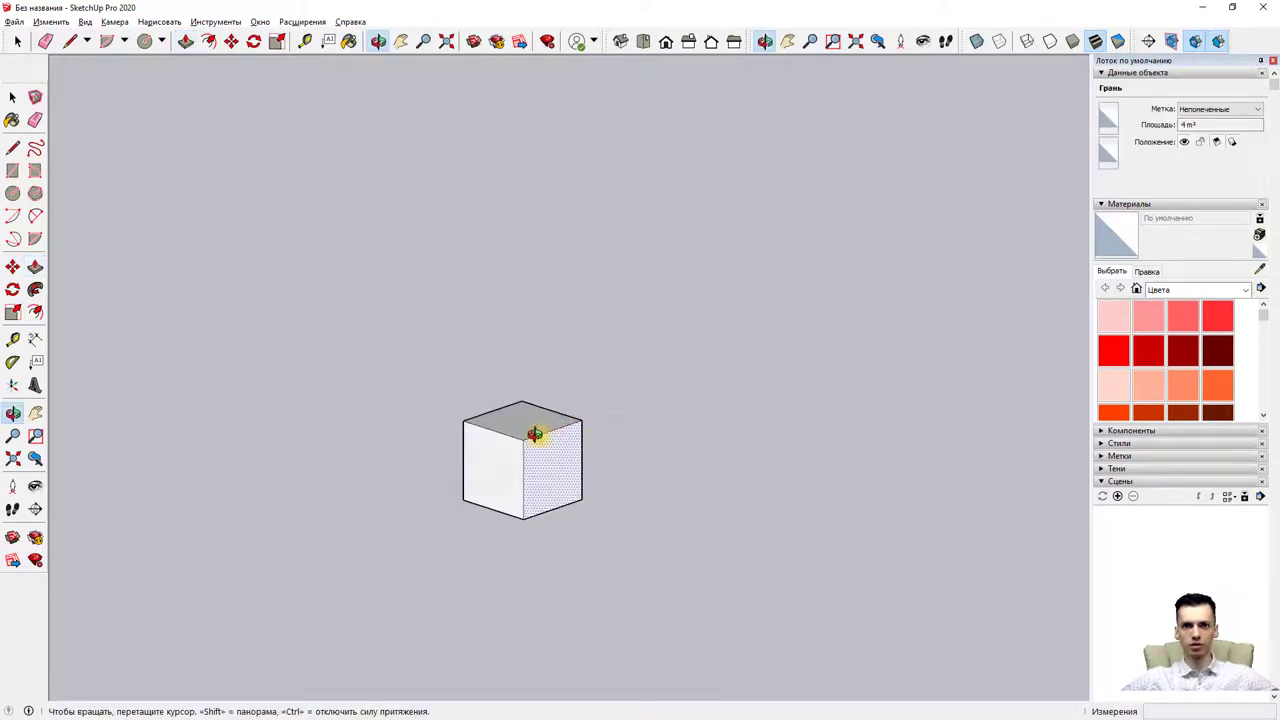
mouse_move(552, 434)
middle_down()
mouse_move(240, 437)
mouse_move(691, 457)
middle_up()
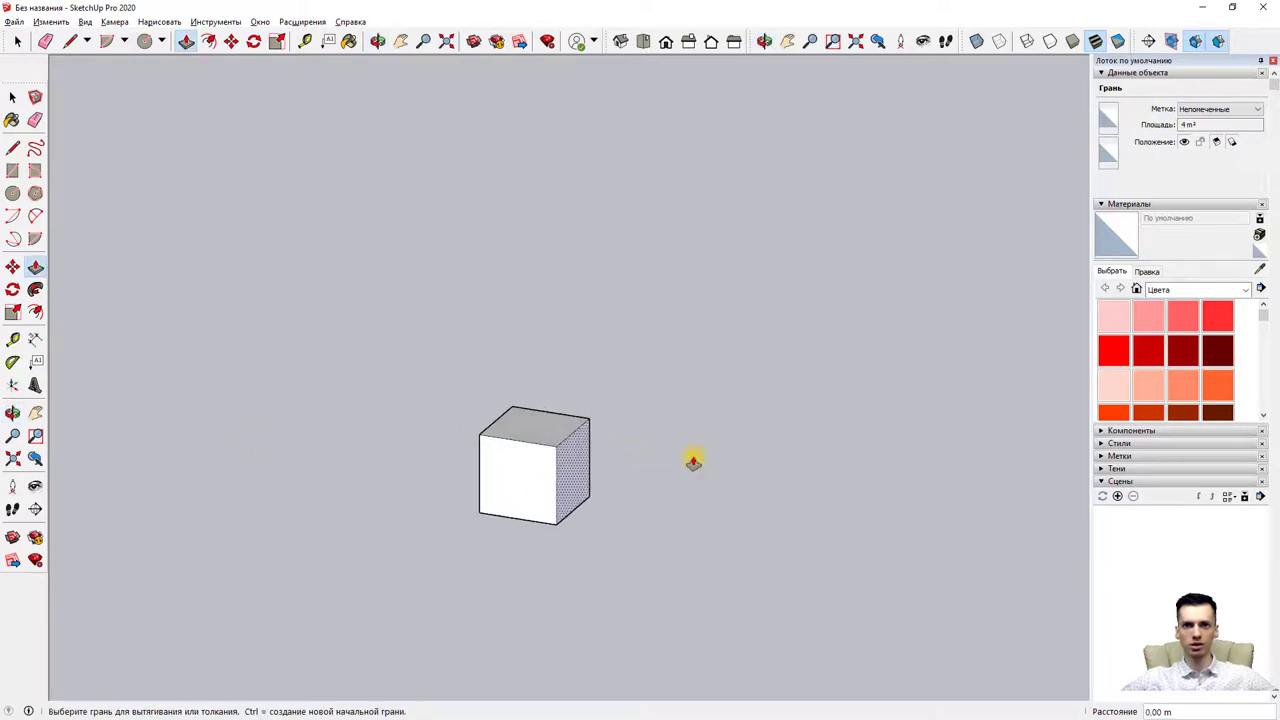
scroll(651, 469, up, 1)
scroll(593, 472, up, 2)
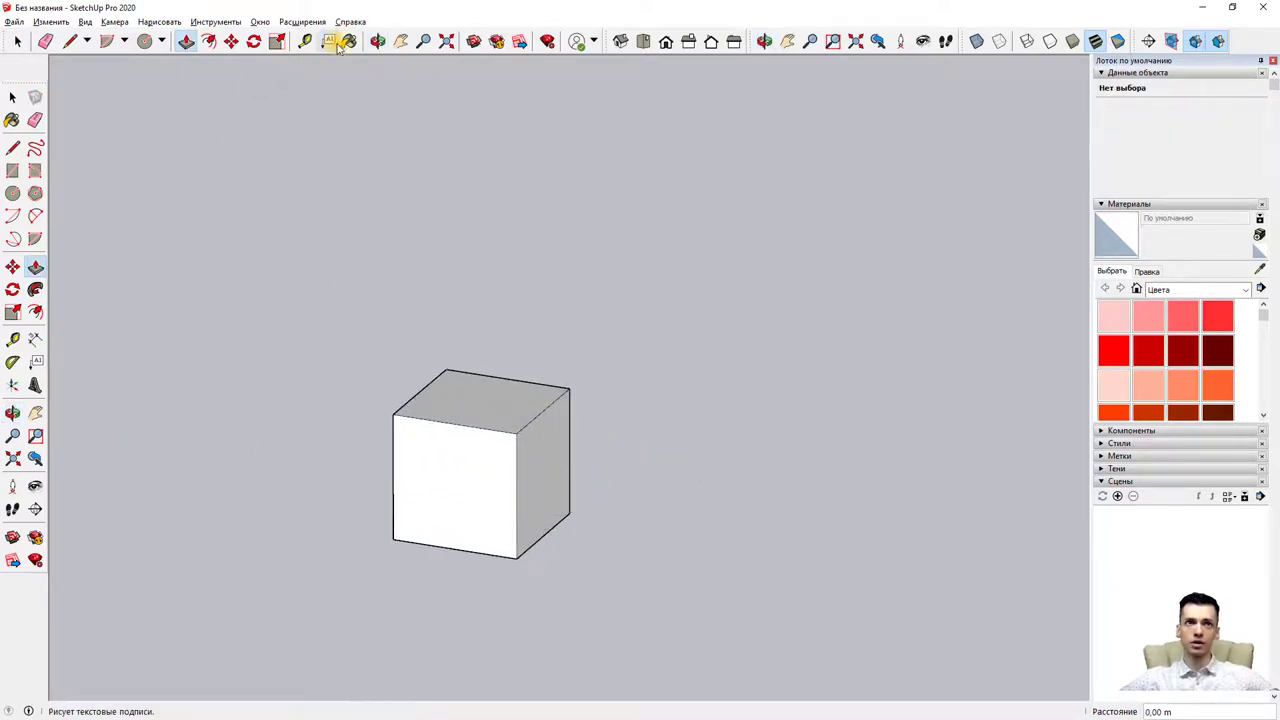
- Paint the box's front face with the red Цвет A05 material
click(349, 41)
click(1117, 340)
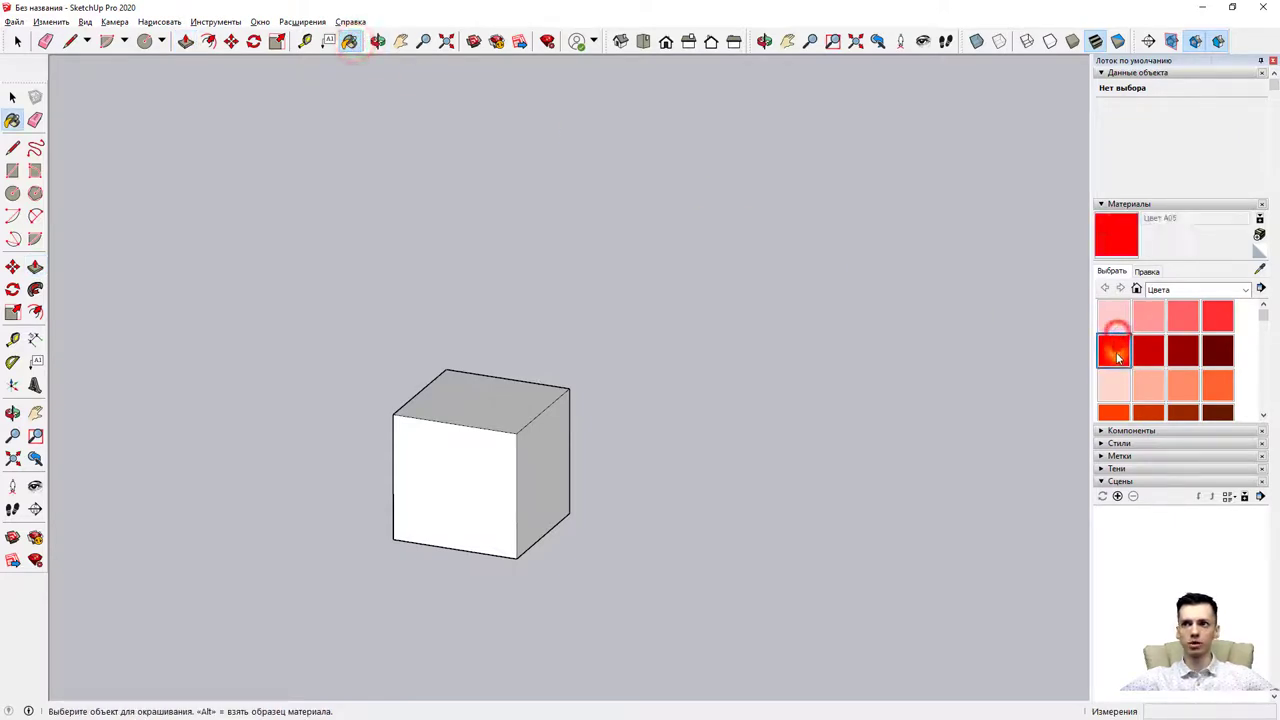
click(497, 465)
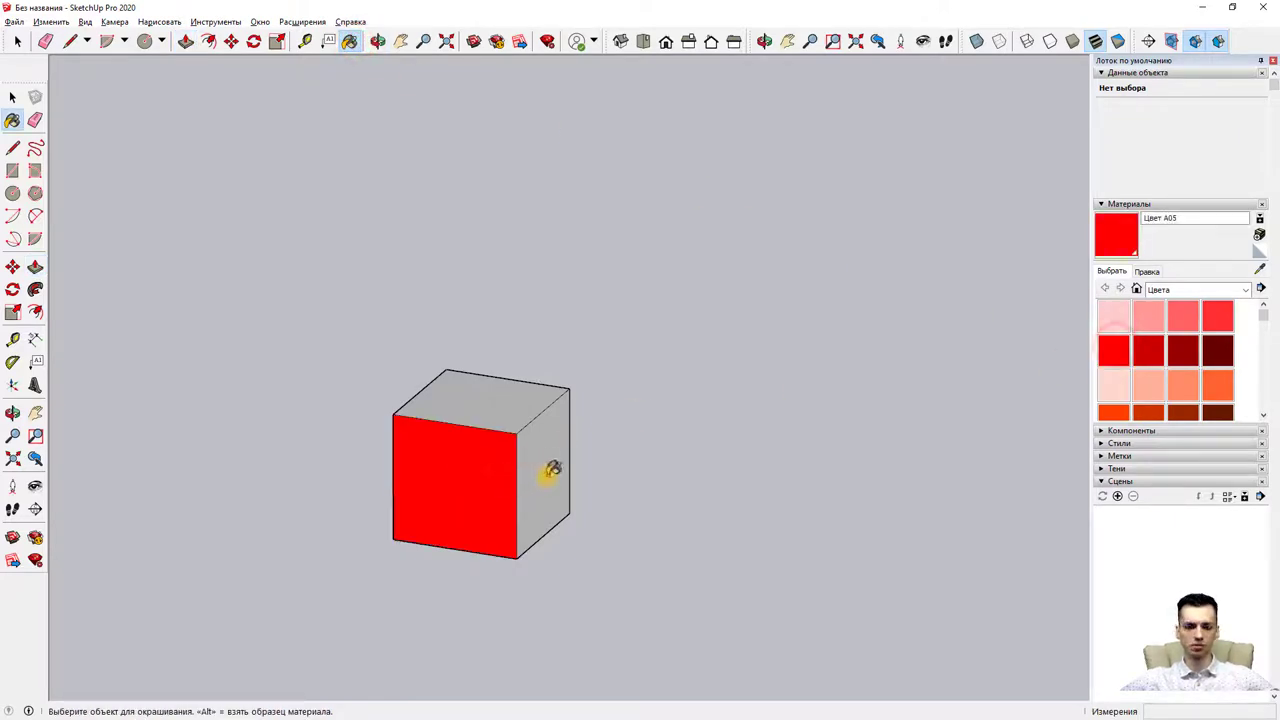
scroll(1194, 366, down, 10)
scroll(1200, 366, down, 2)
scroll(1191, 350, up, 3)
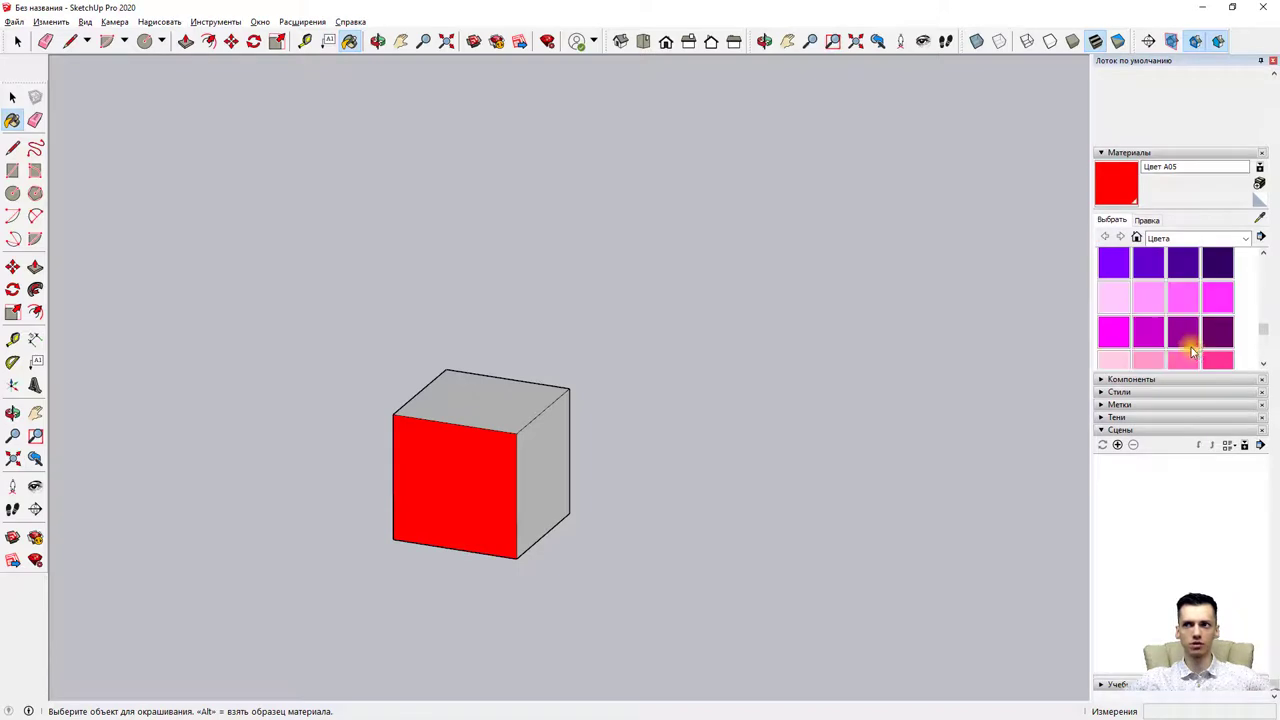
scroll(1191, 350, up, 2)
scroll(1191, 350, up, 2)
- Open the Components browser, then select the Circle tool
click(1121, 380)
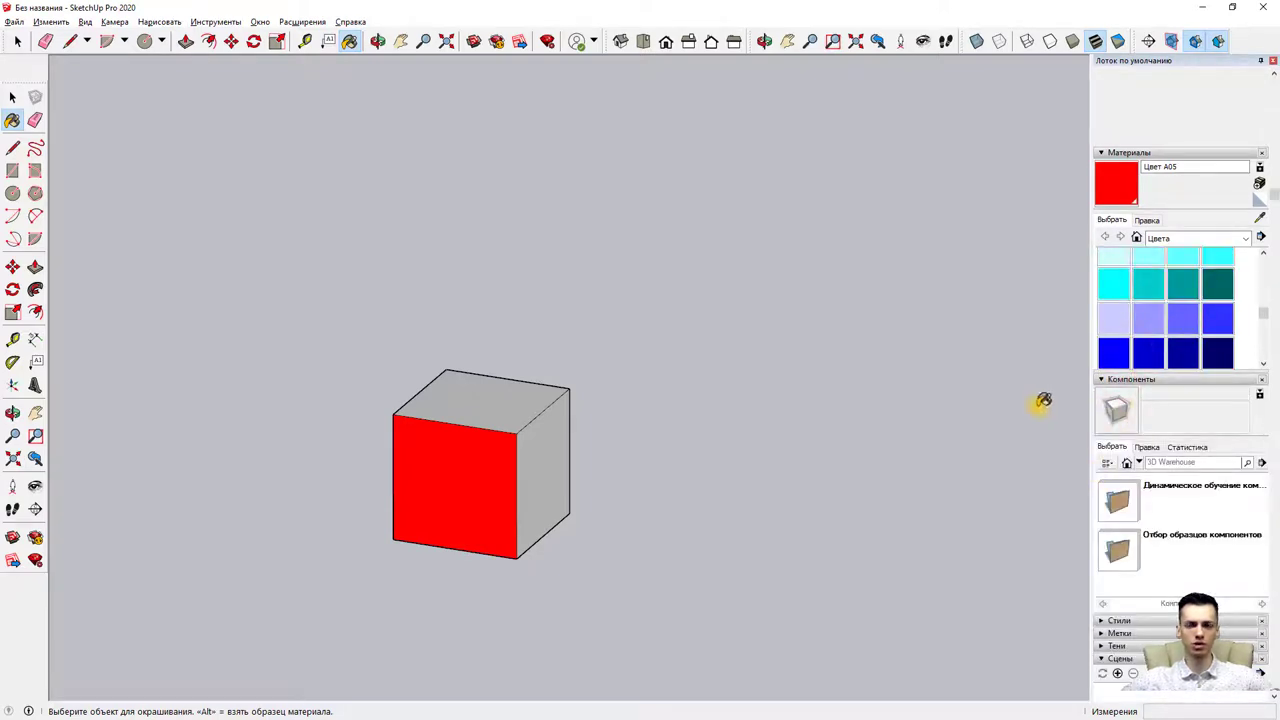
scroll(777, 412, down, 1)
scroll(777, 408, down, 3)
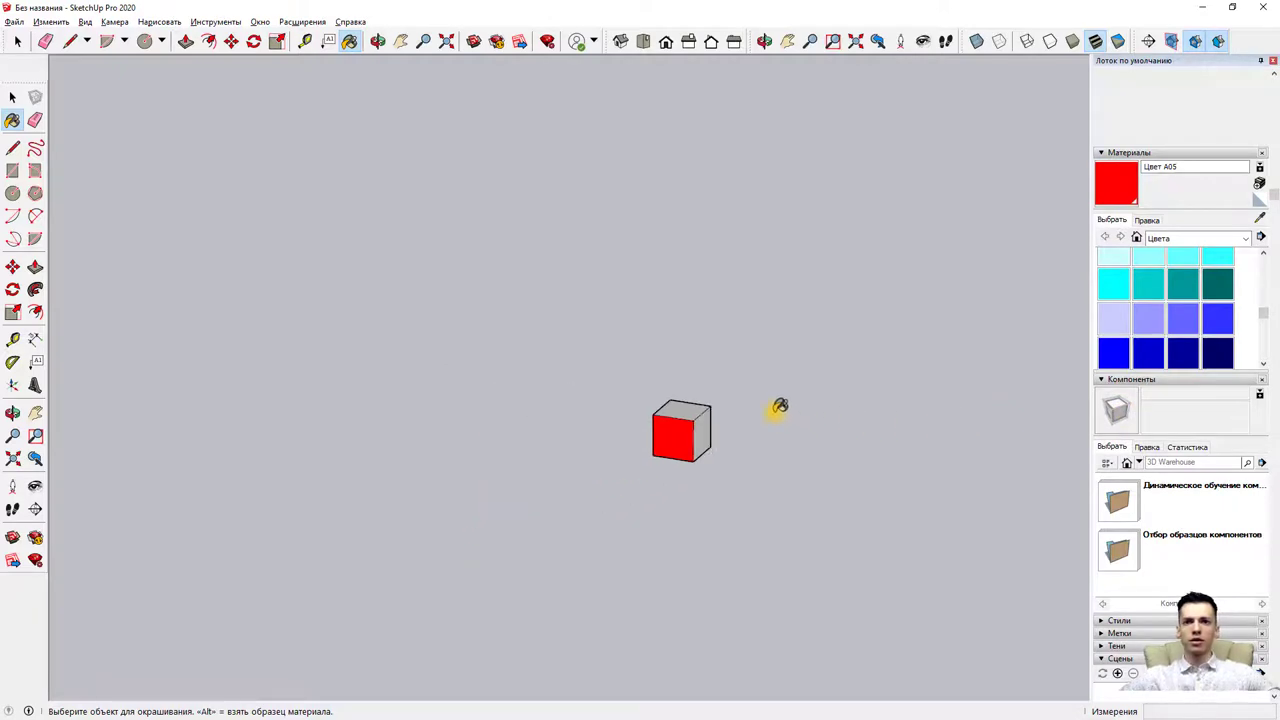
scroll(771, 403, down, 3)
scroll(790, 402, down, 2)
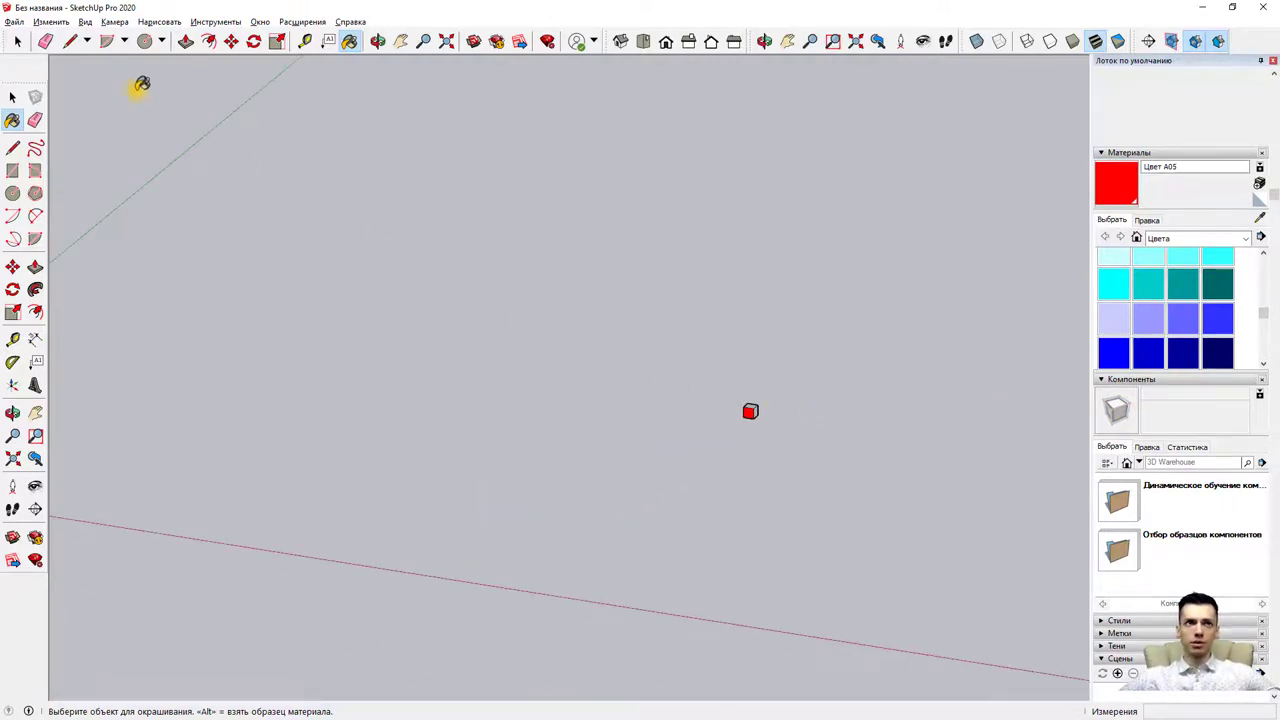
click(144, 41)
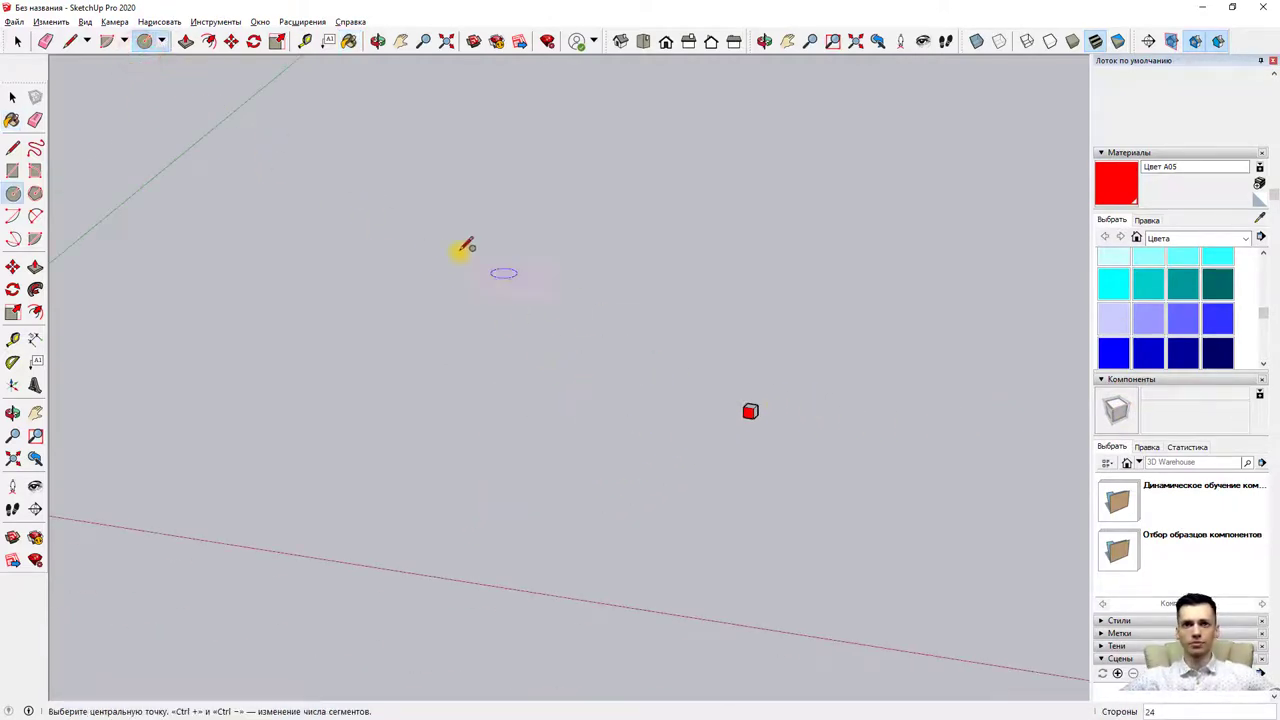
- Pick Circle from the Shapes list and draw a 10 m radius circle beside the cube
click(161, 41)
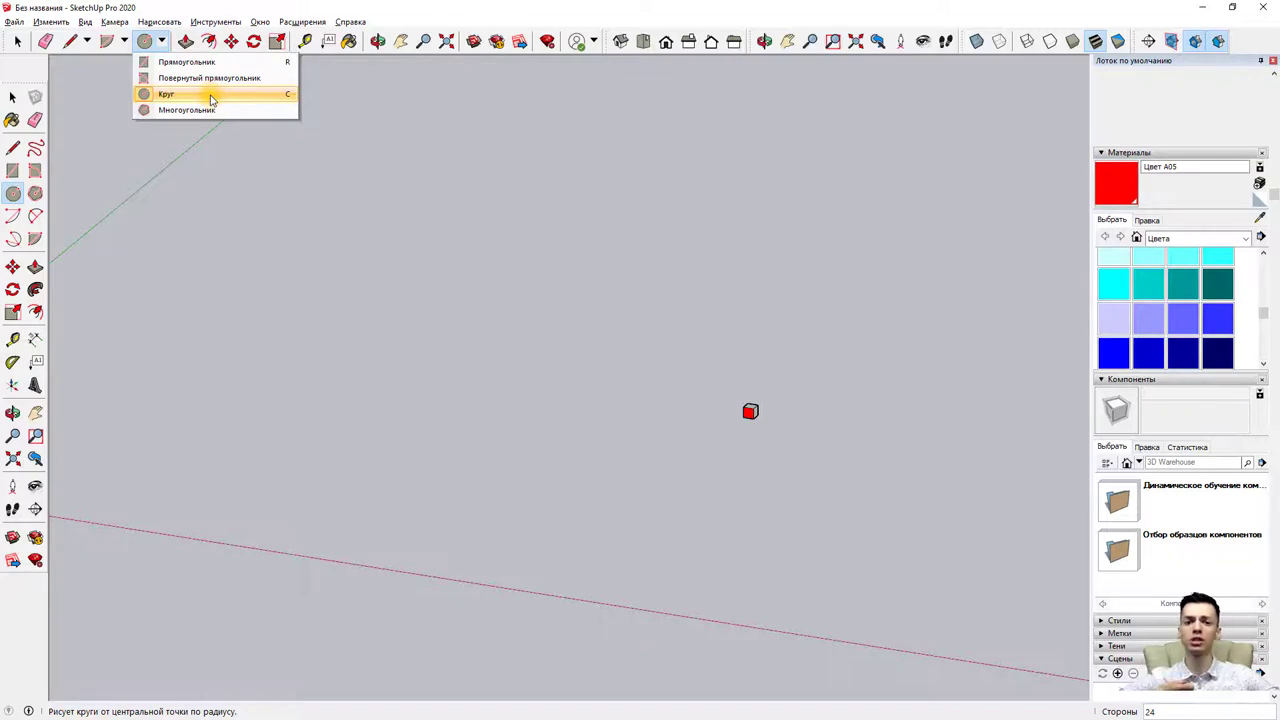
click(211, 96)
click(460, 370)
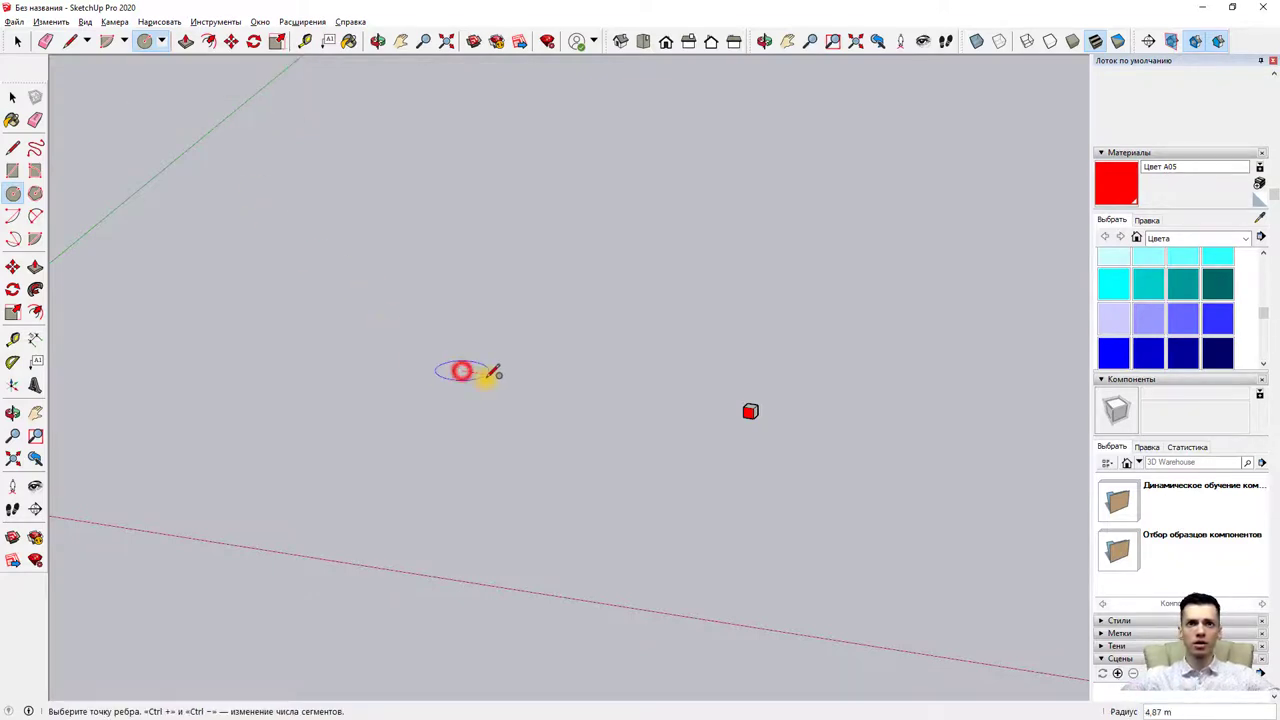
scroll(490, 378, up, 2)
scroll(488, 380, up, 2)
text(10)
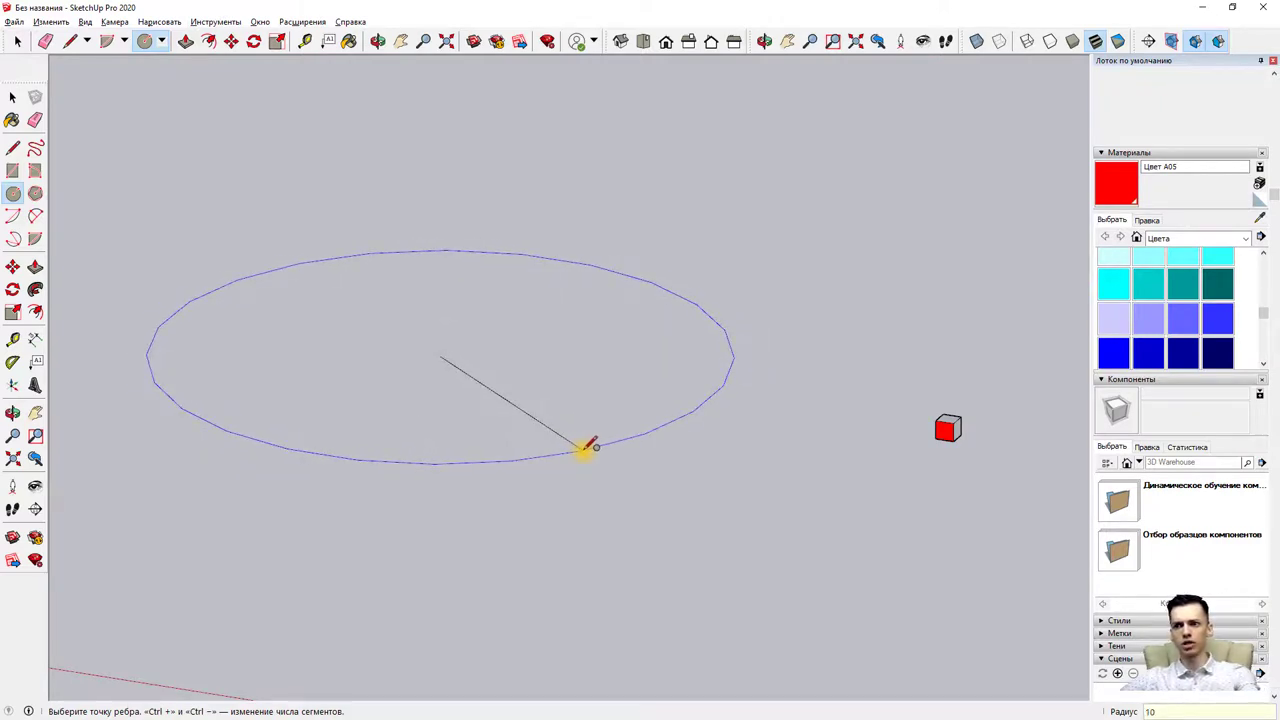
key(Return)
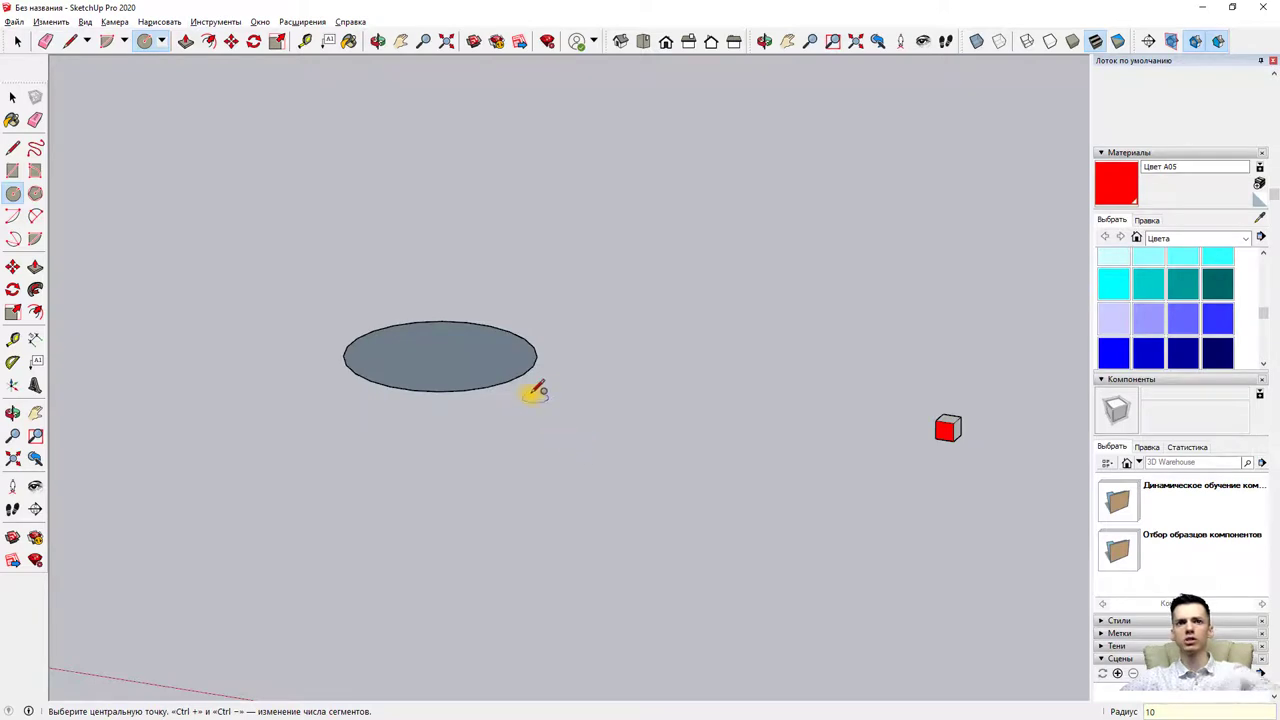
scroll(531, 390, up, 2)
- Select the 10 m circle's edge
click(16, 42)
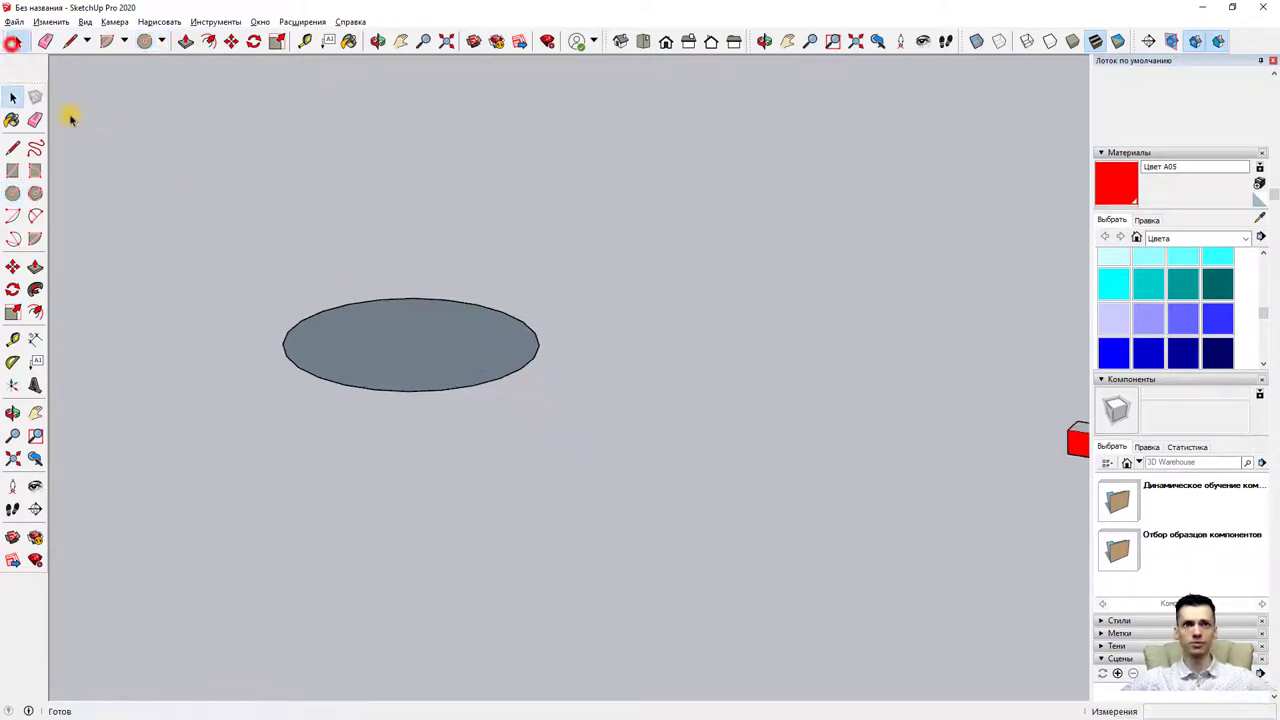
click(497, 384)
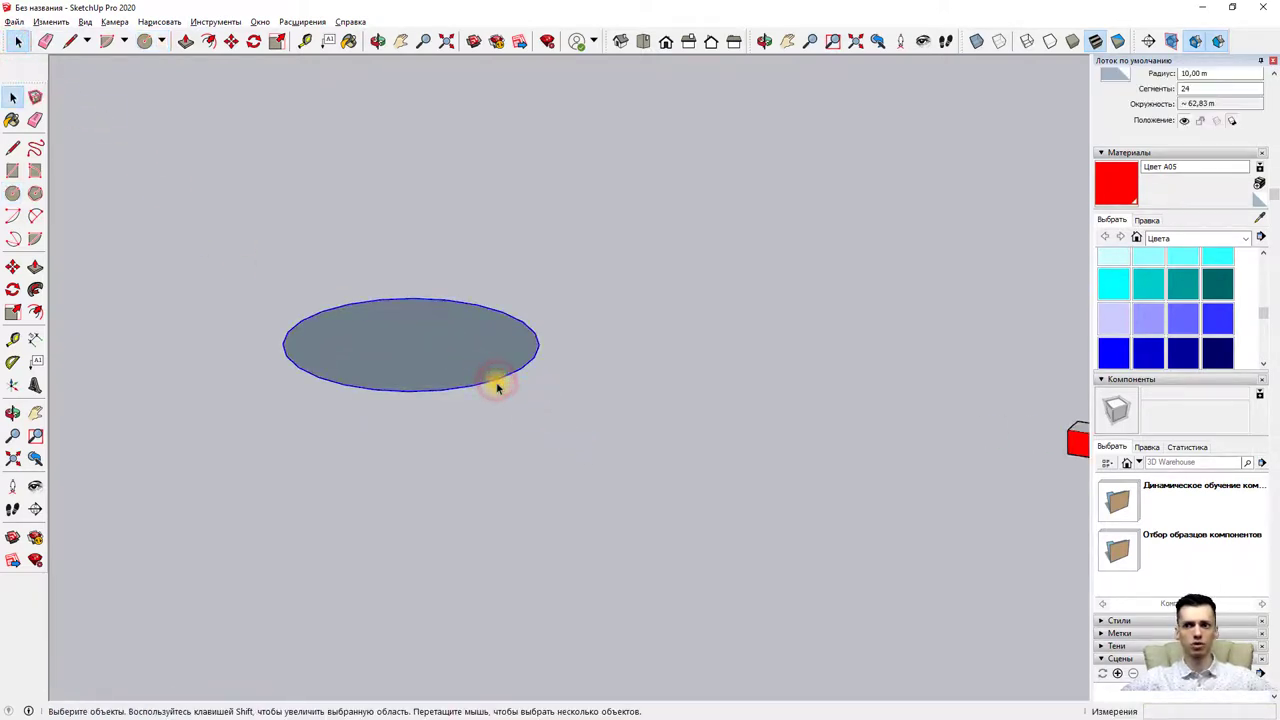
scroll(497, 386, up, 1)
scroll(496, 384, up, 2)
scroll(497, 385, up, 2)
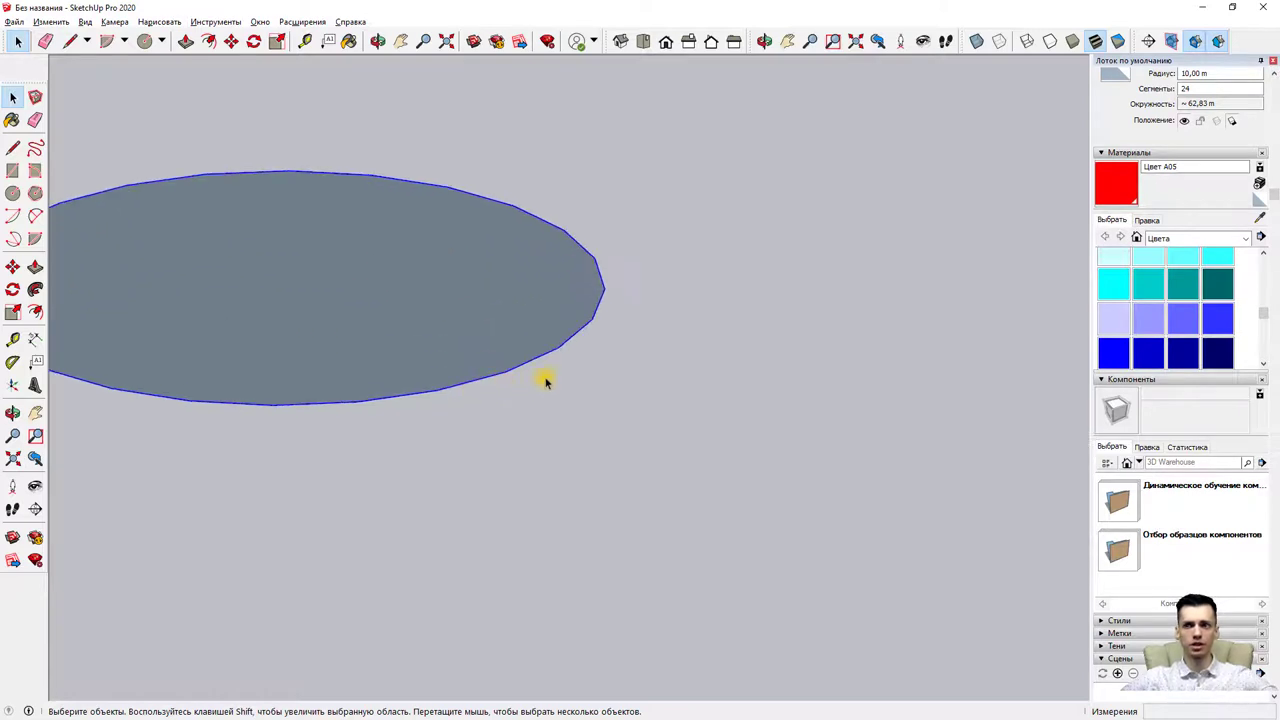
scroll(600, 326, up, 1)
scroll(589, 337, up, 2)
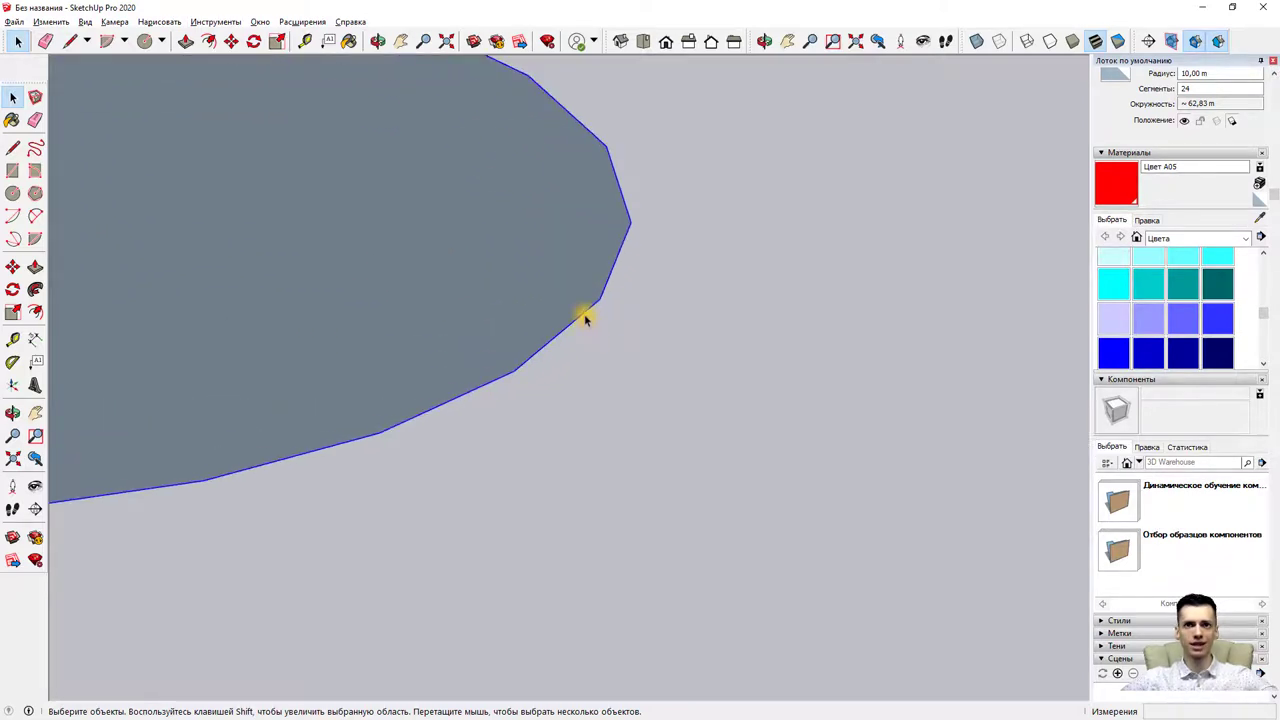
scroll(586, 318, up, 1)
scroll(587, 328, up, 1)
scroll(615, 297, up, 1)
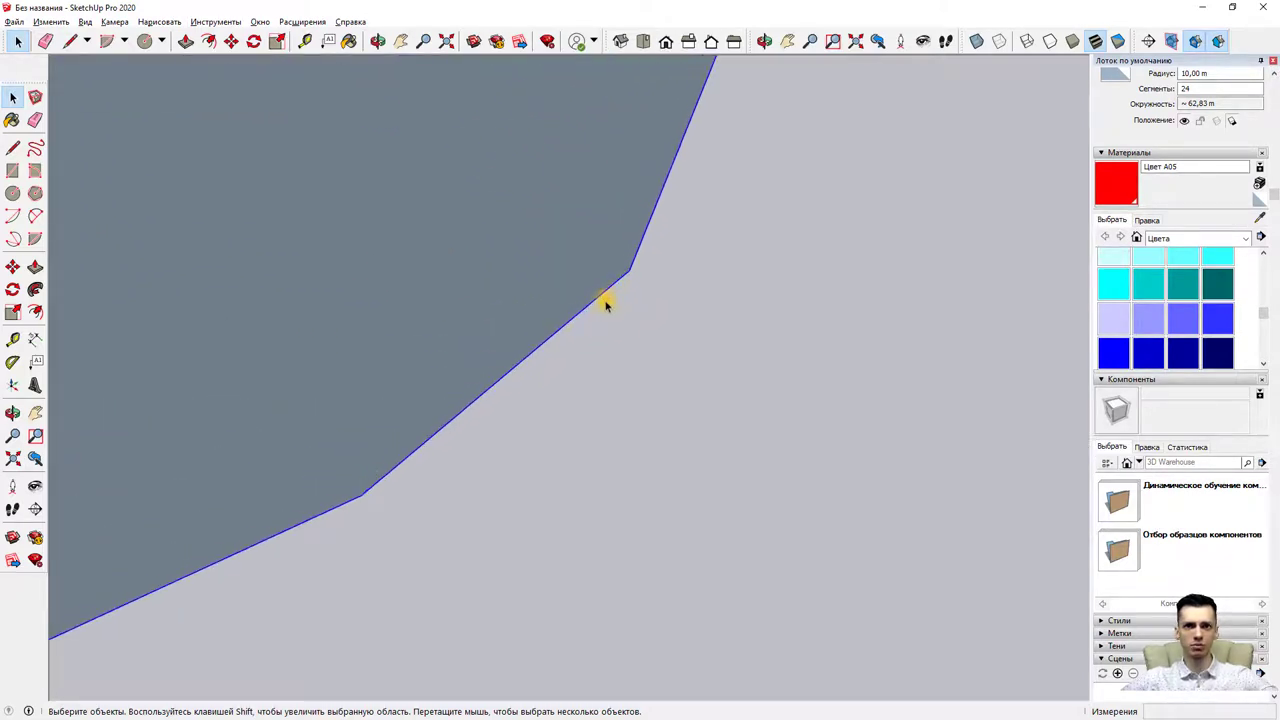
scroll(604, 315, down, 1)
scroll(603, 318, down, 1)
scroll(601, 330, down, 1)
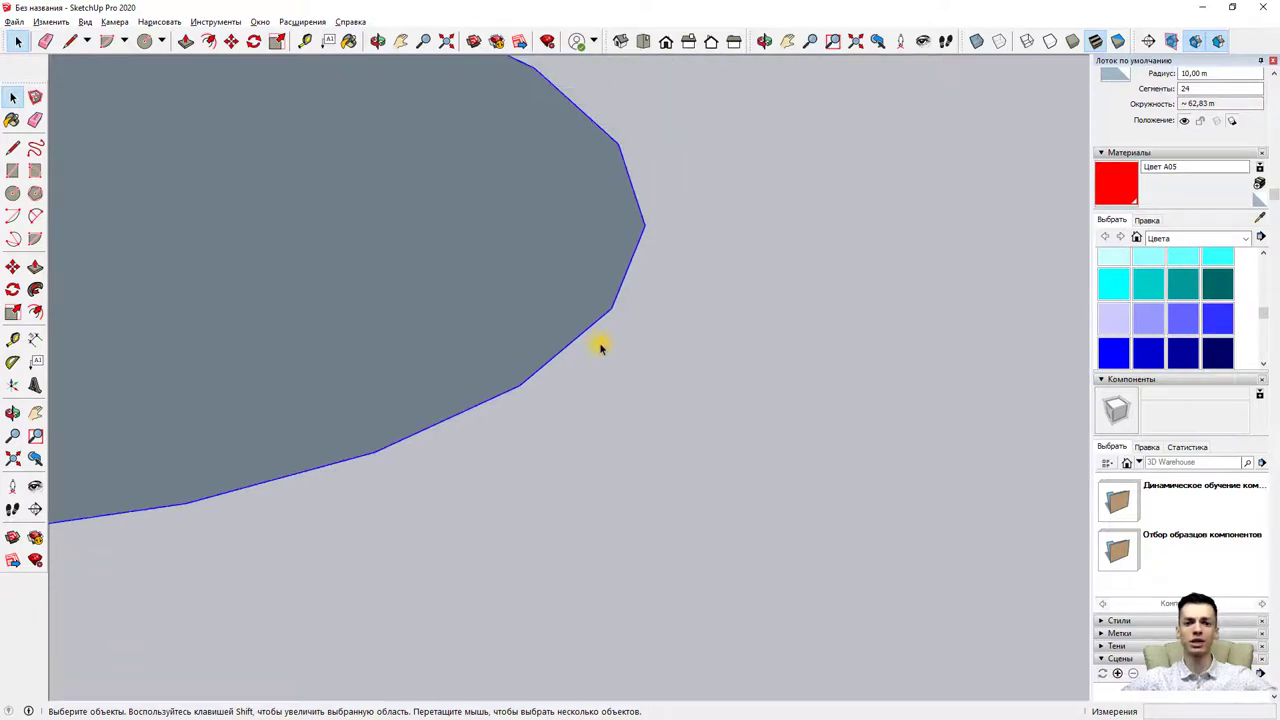
scroll(600, 345, down, 1)
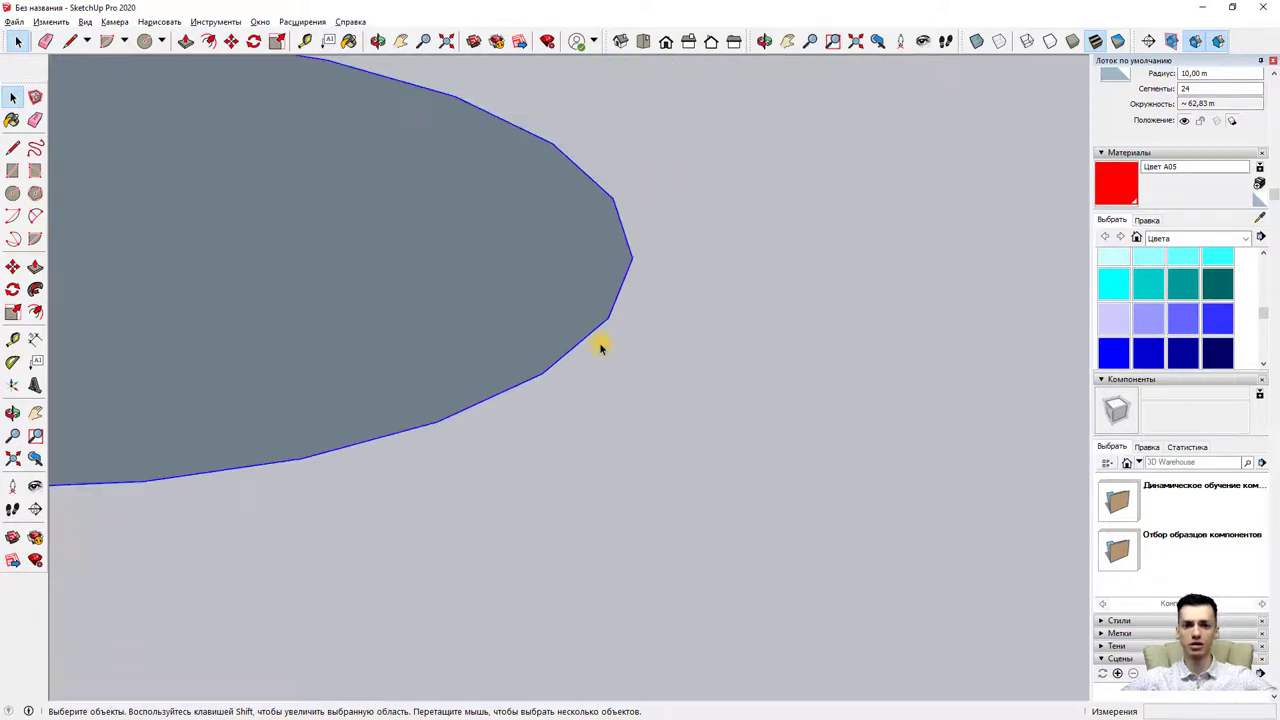
- Divide the circle's edge into 100 segments using the context-menu Divide command
right_click(550, 362)
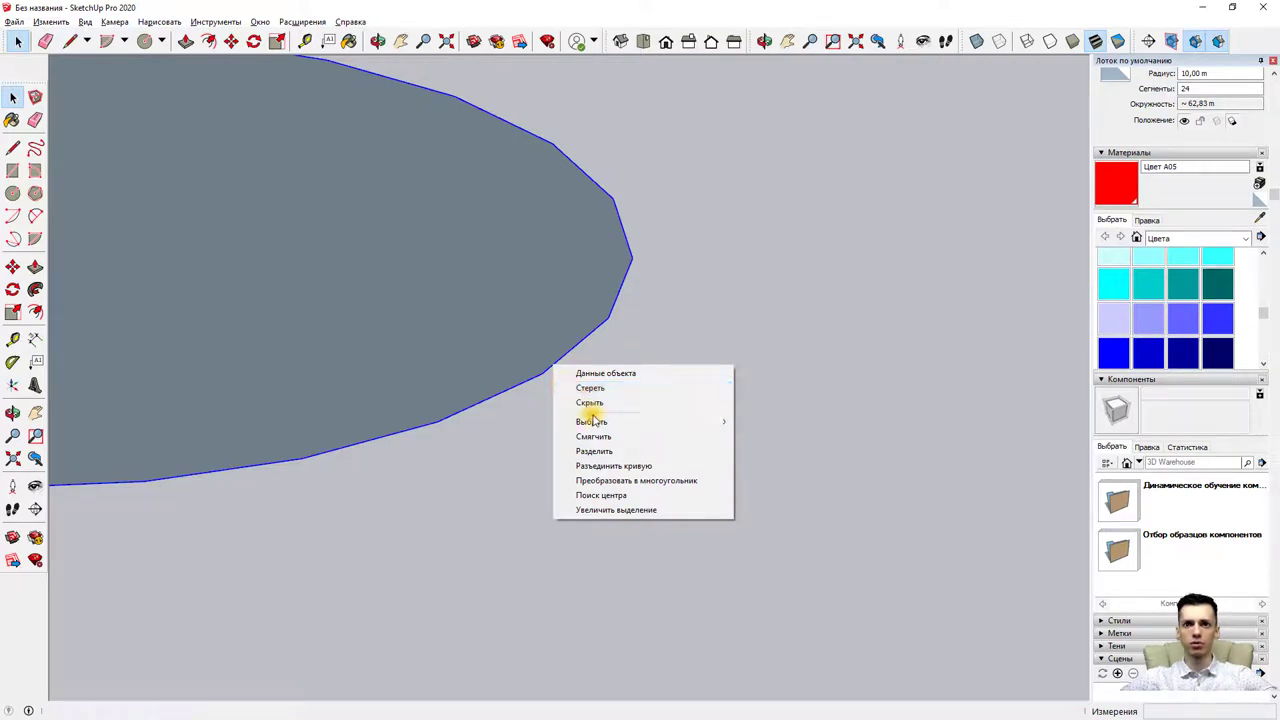
click(652, 455)
scroll(572, 392, down, 2)
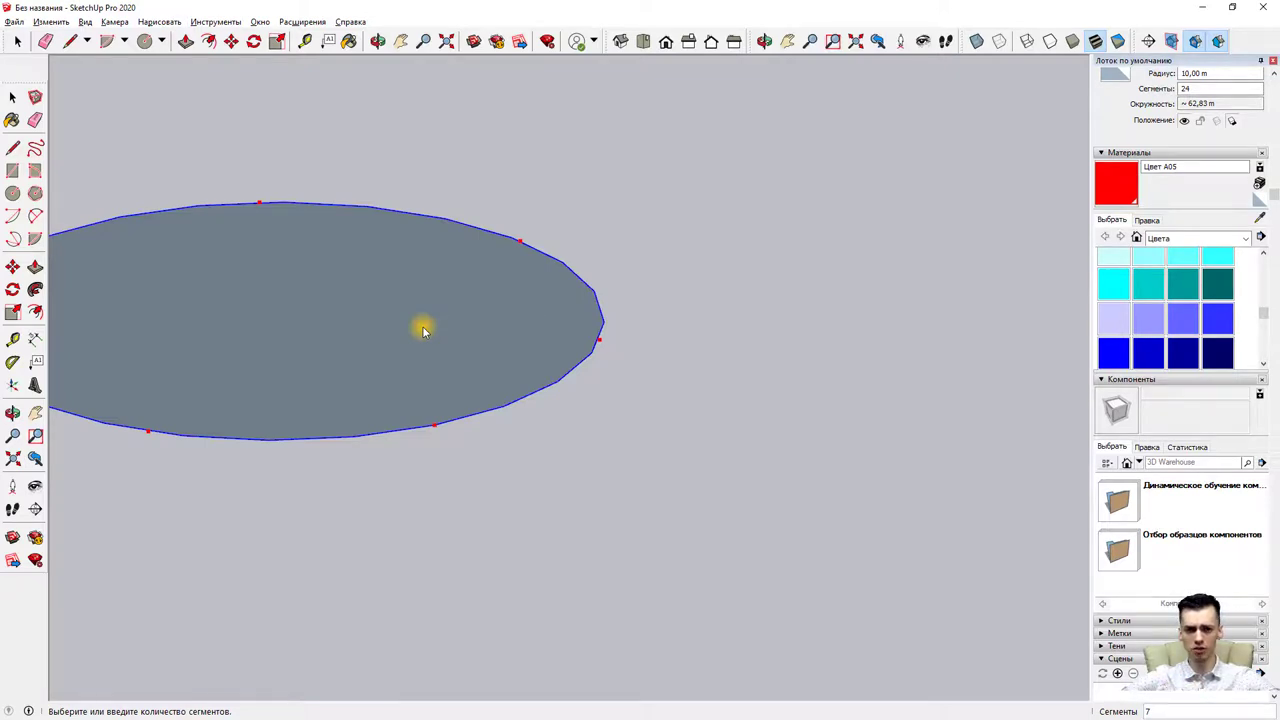
text(100)
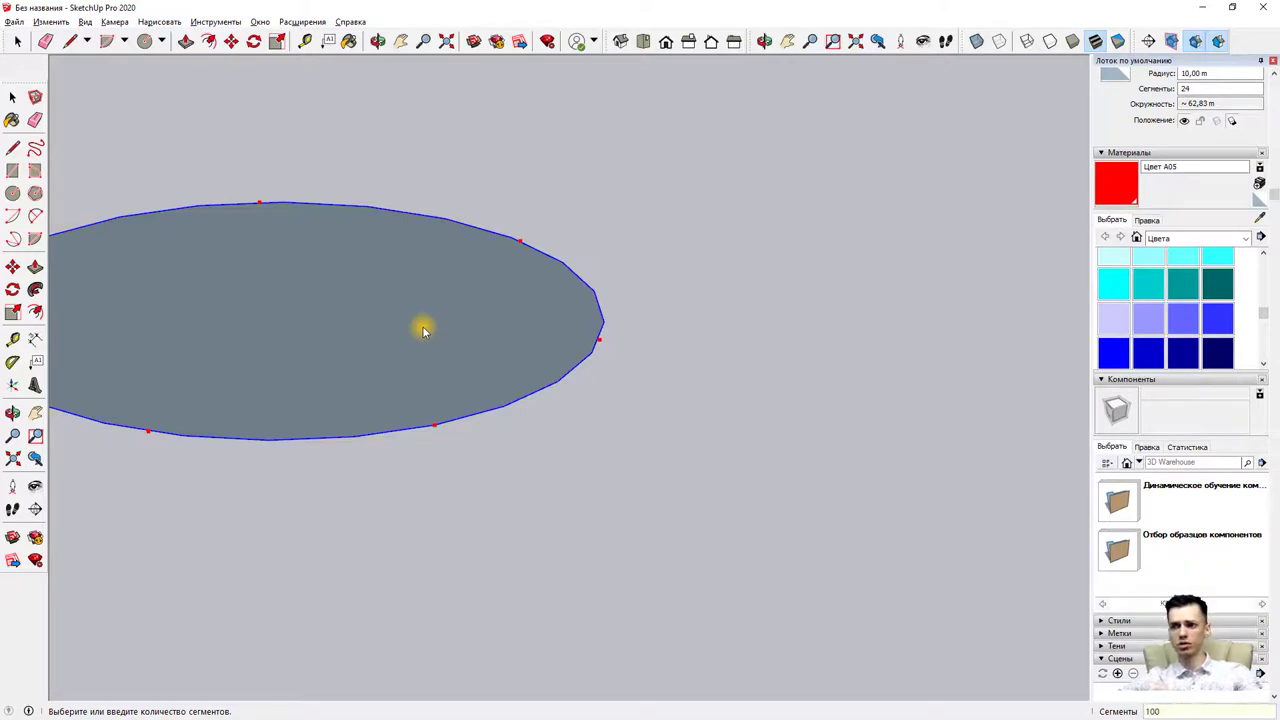
key(Return)
- Push/pull the circle face up 1.50 m into a thin disk
scroll(560, 368, up, 3)
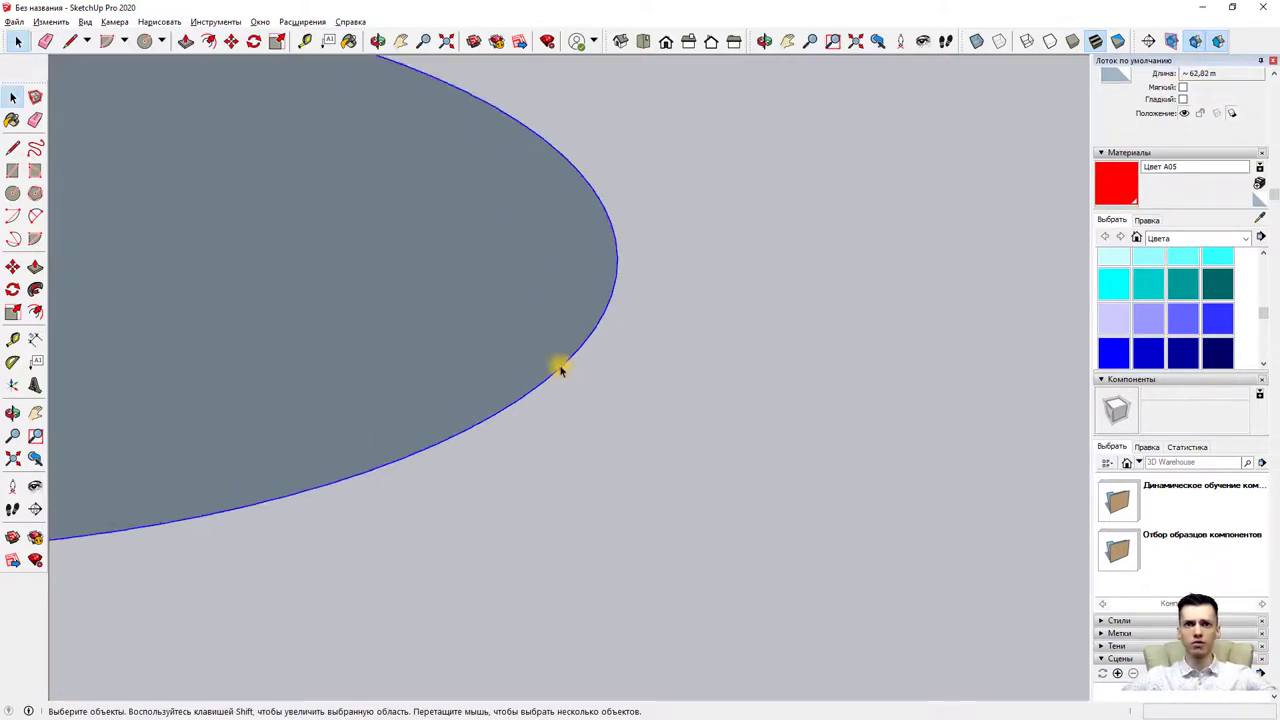
scroll(560, 368, up, 2)
click(556, 373)
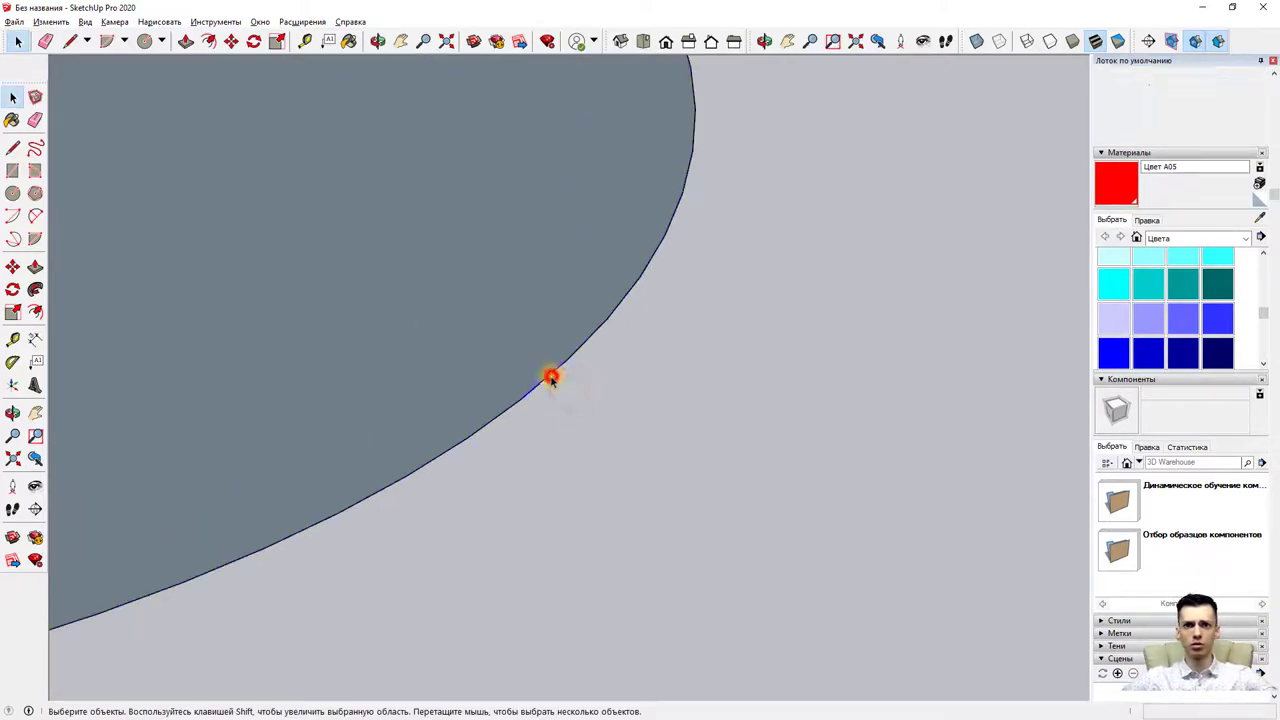
scroll(551, 377, up, 2)
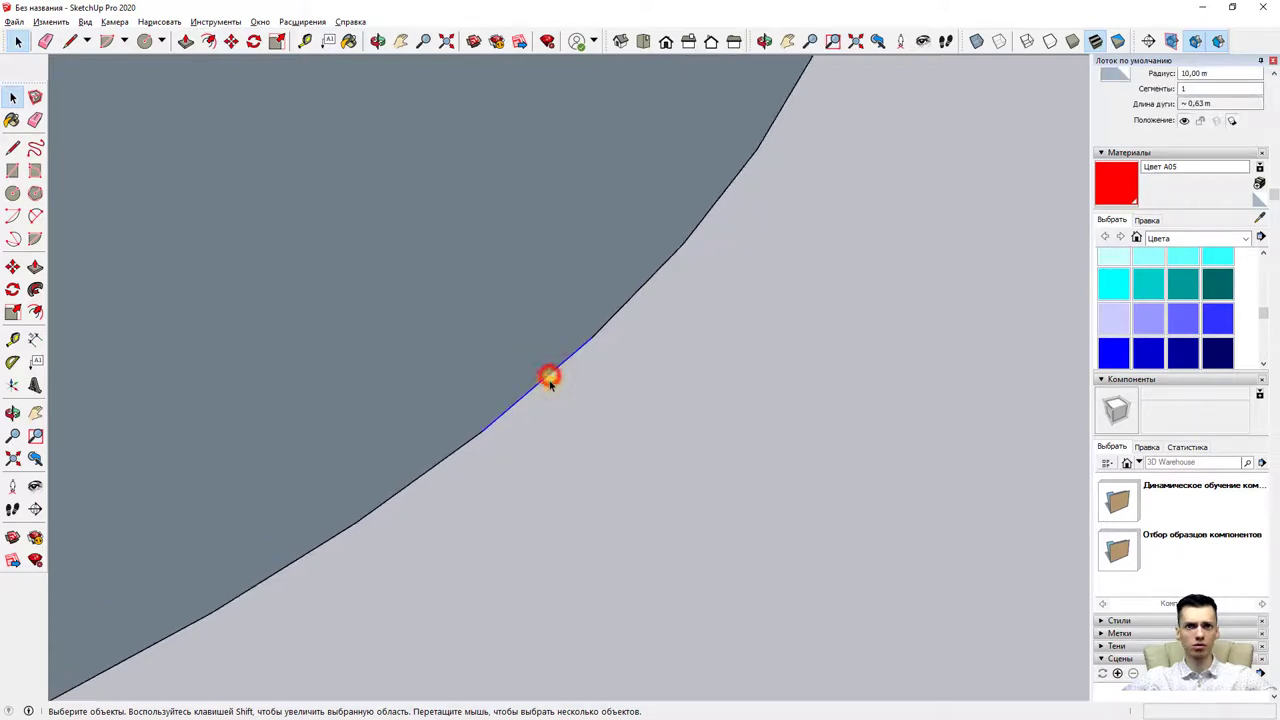
scroll(545, 383, down, 2)
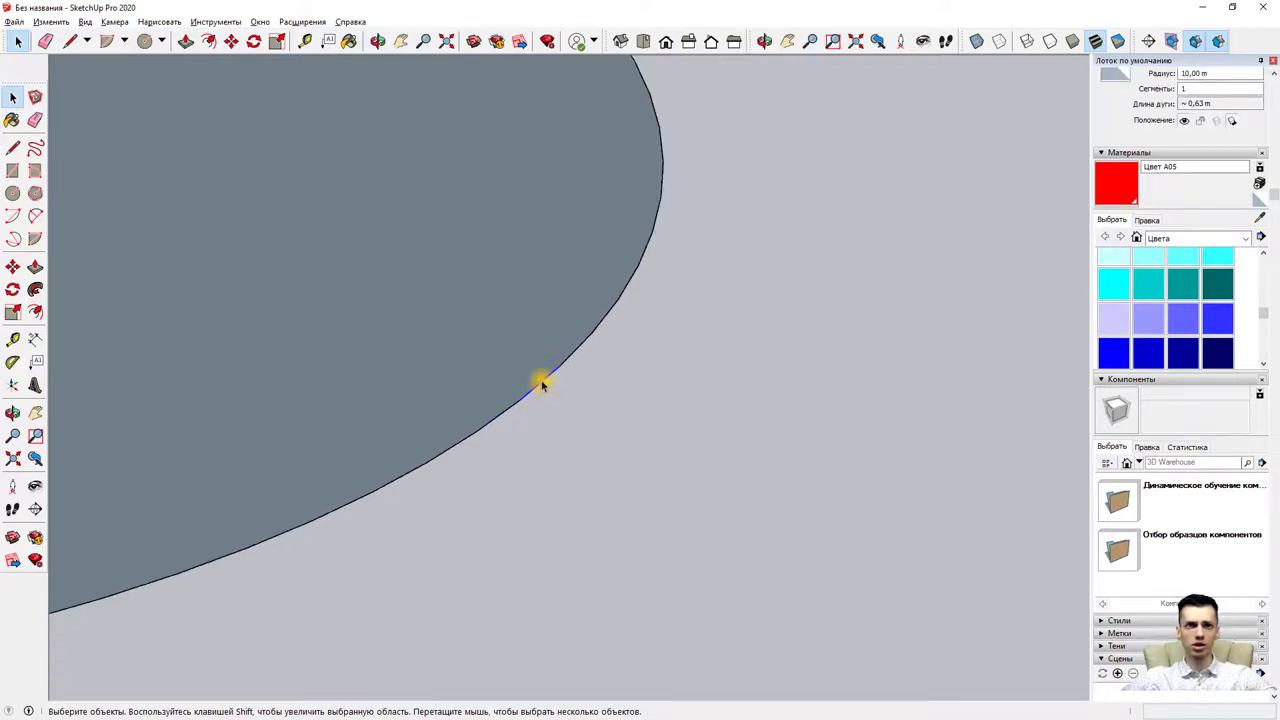
click(186, 41)
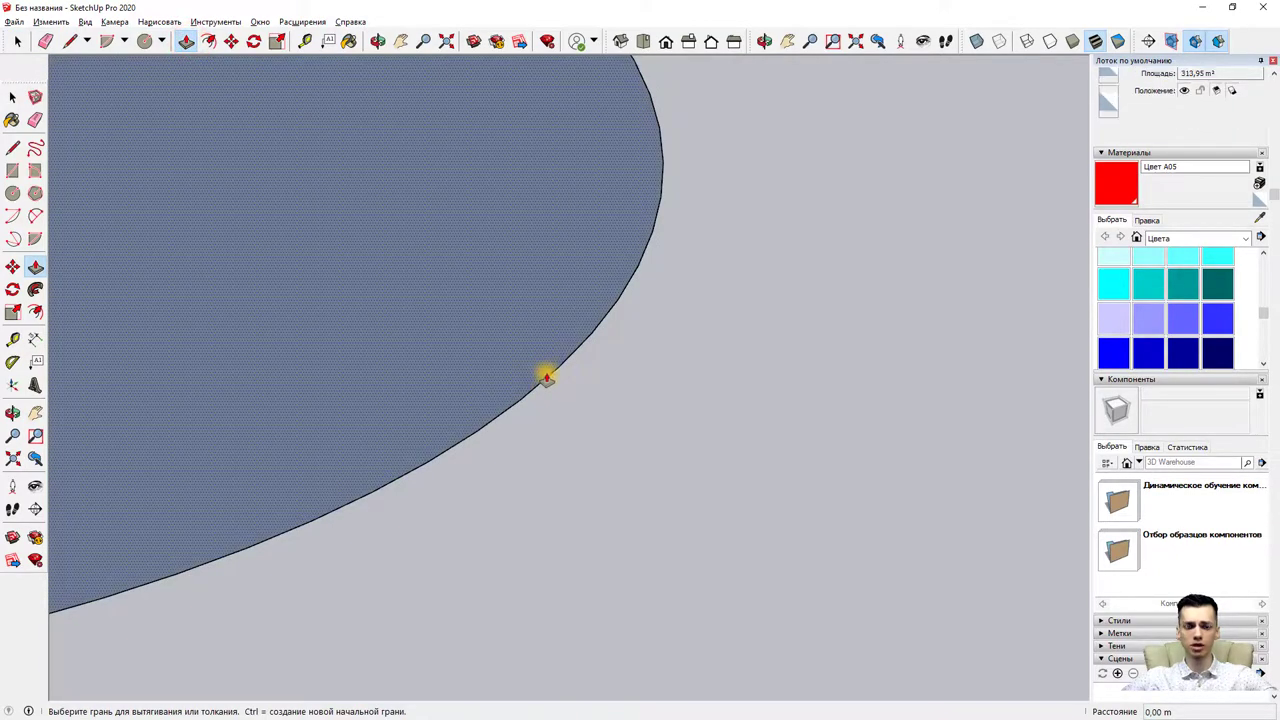
click(527, 368)
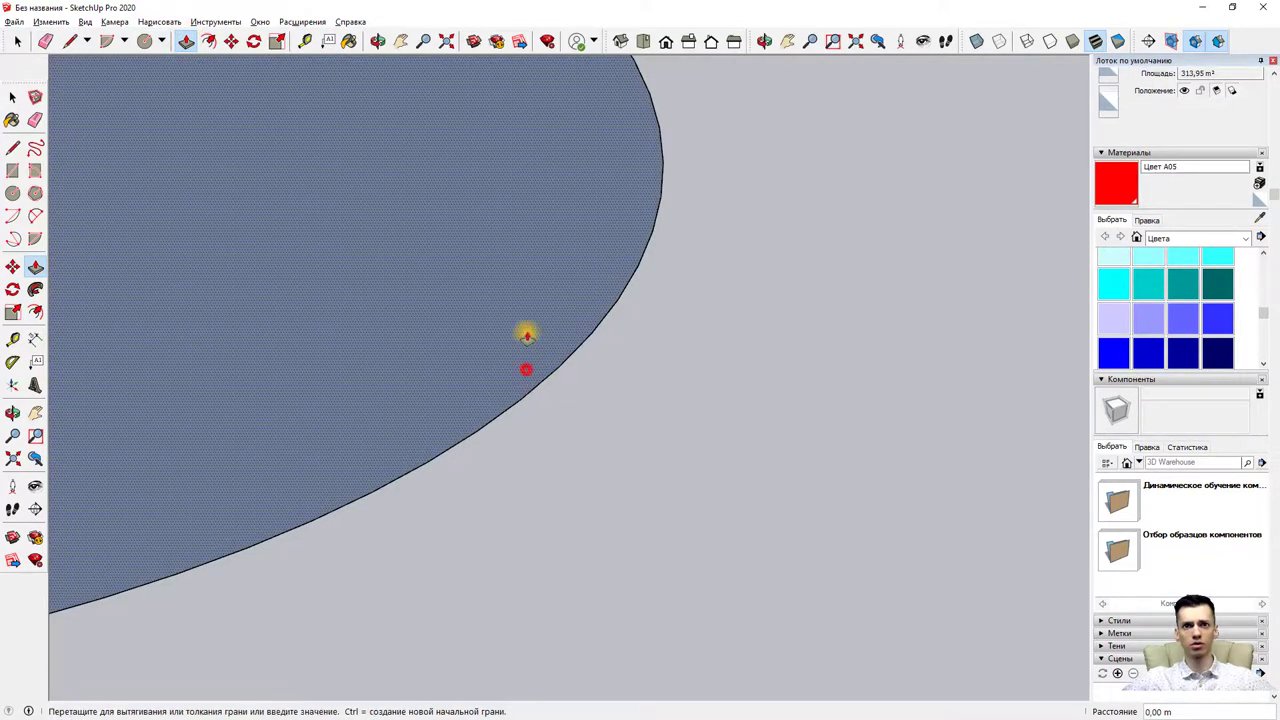
click(498, 213)
mouse_move(514, 251)
middle_down()
mouse_move(666, 357)
mouse_move(709, 283)
mouse_move(340, 377)
middle_up()
scroll(340, 377, up, 3)
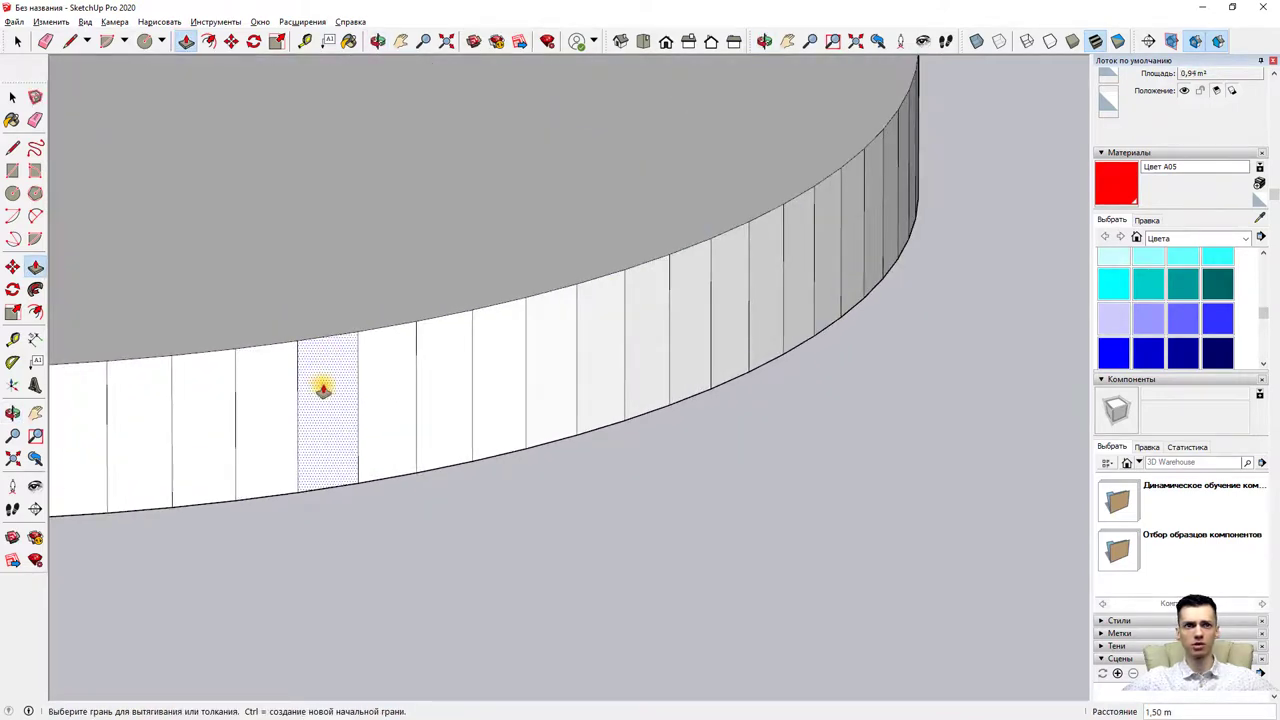
- Push two of the disk's wall facets outward into trial blocks
click(323, 383)
click(455, 486)
click(514, 354)
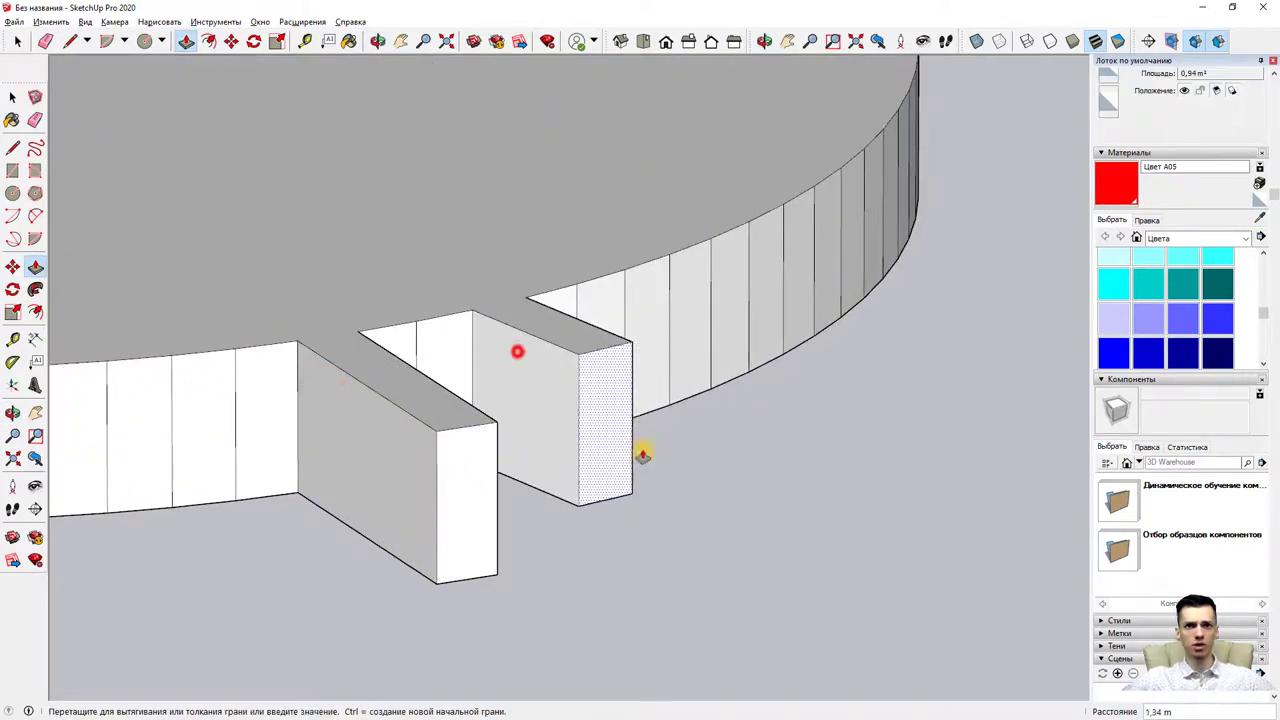
click(748, 469)
scroll(775, 395, down, 5)
scroll(757, 363, down, 1)
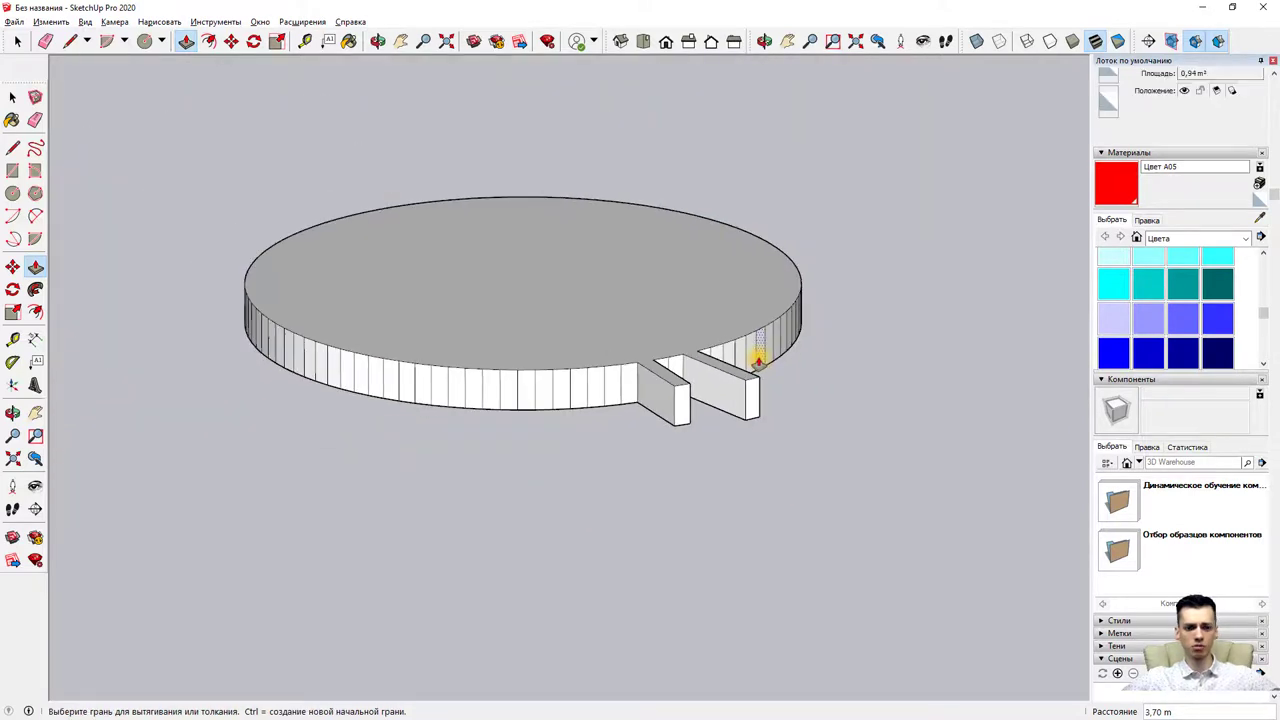
scroll(740, 378, up, 1)
mouse_move(729, 389)
middle_down()
mouse_move(600, 449)
mouse_move(343, 451)
mouse_move(569, 486)
middle_up()
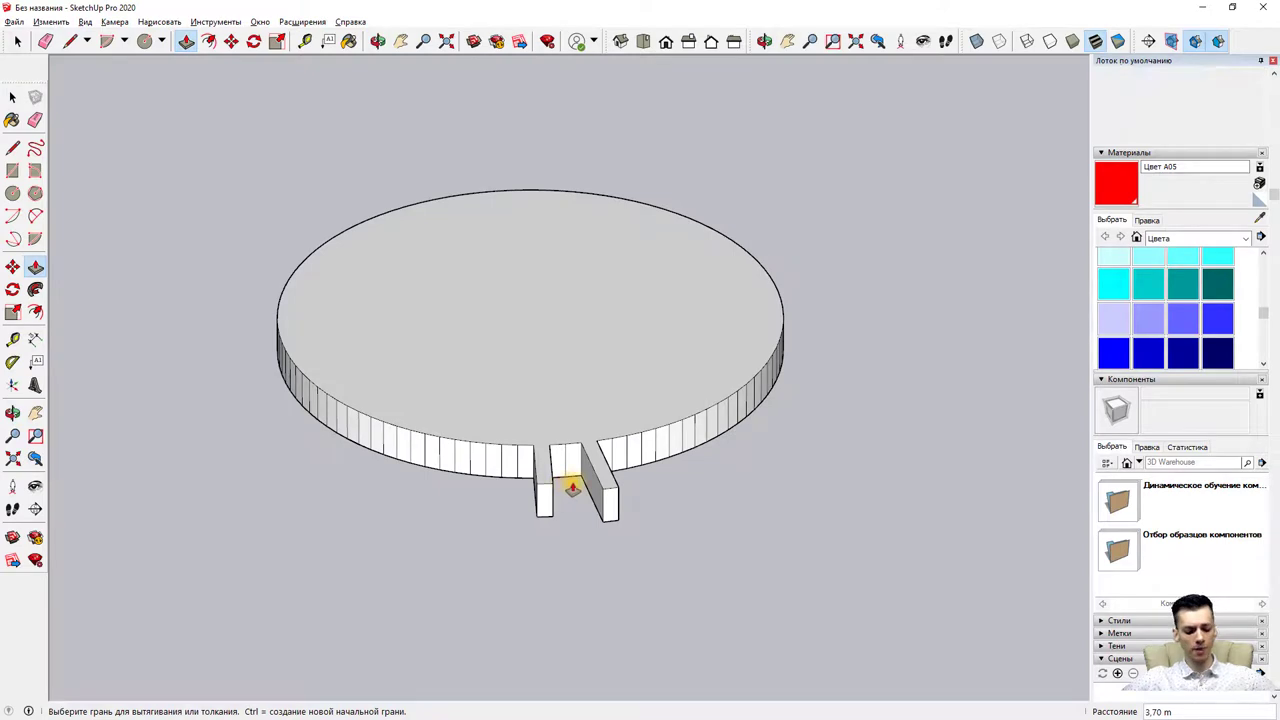
- Undo the two wall blocks and zoom out to view the disk and cube
key(ctrl+z)
key(ctrl+z)
scroll(675, 482, down, 2)
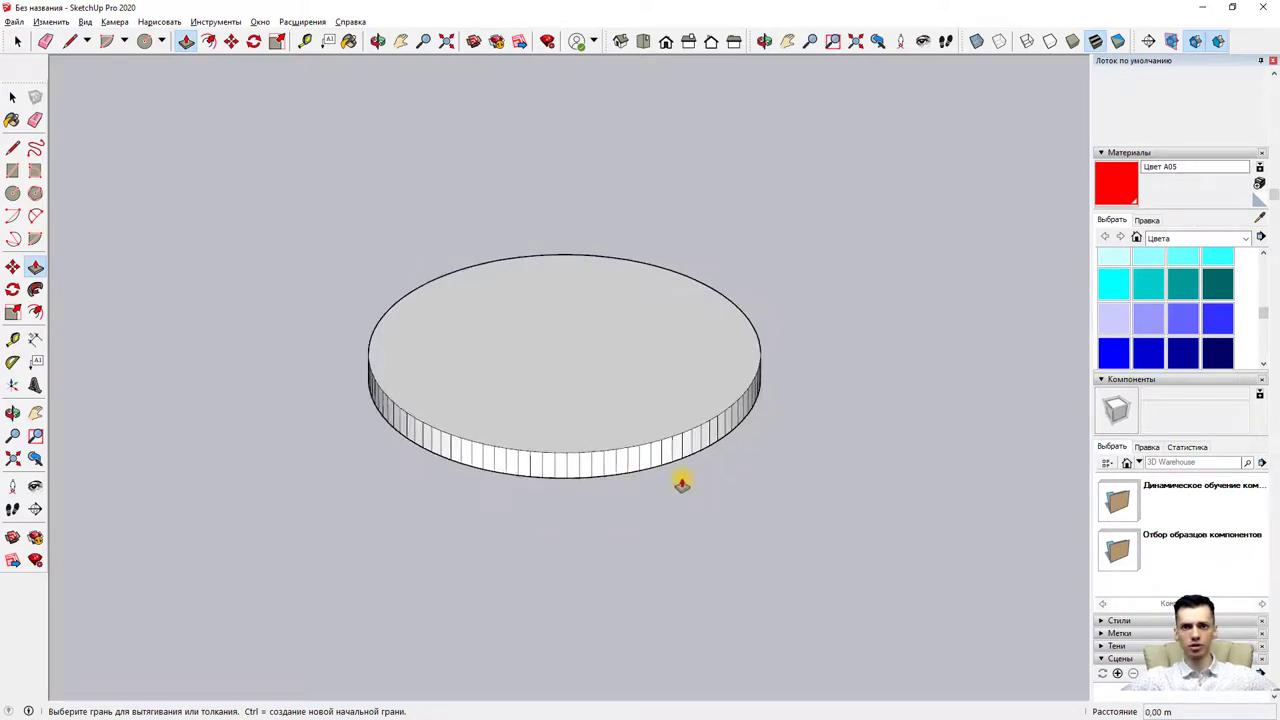
scroll(657, 477, down, 1)
scroll(557, 420, down, 2)
scroll(557, 412, down, 3)
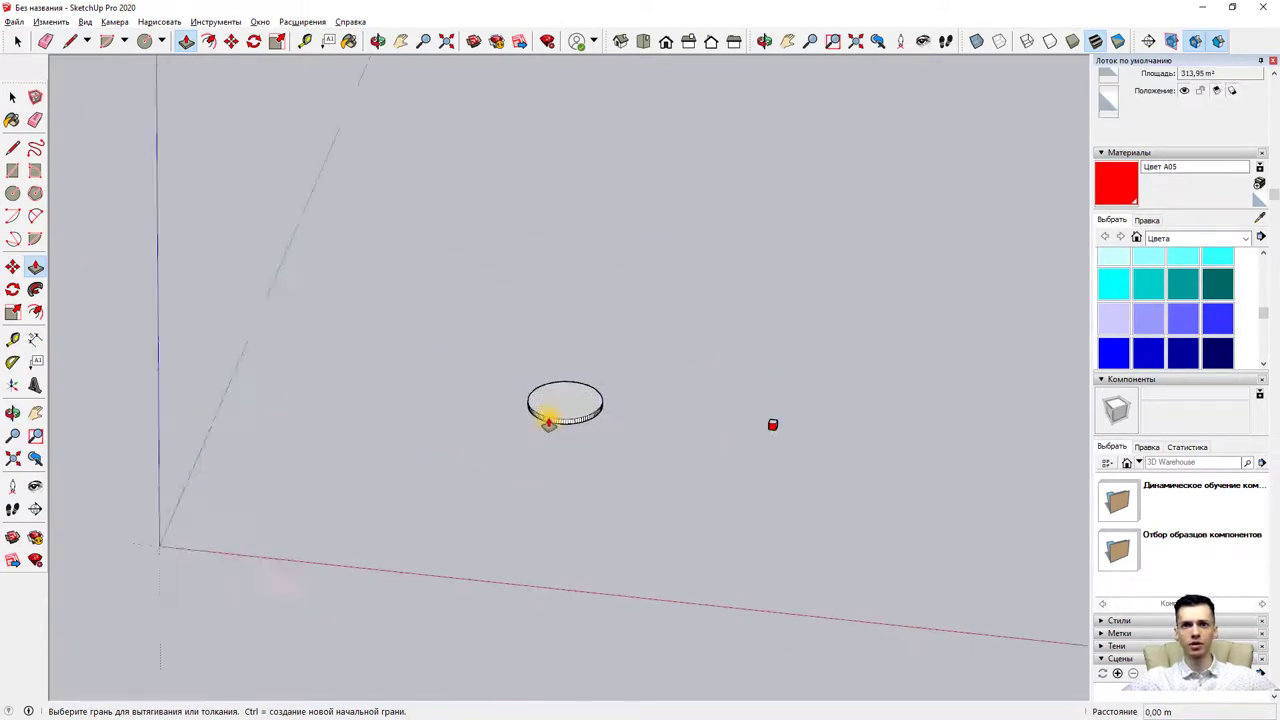
scroll(545, 418, up, 1)
scroll(905, 422, up, 2)
scroll(886, 430, up, 2)
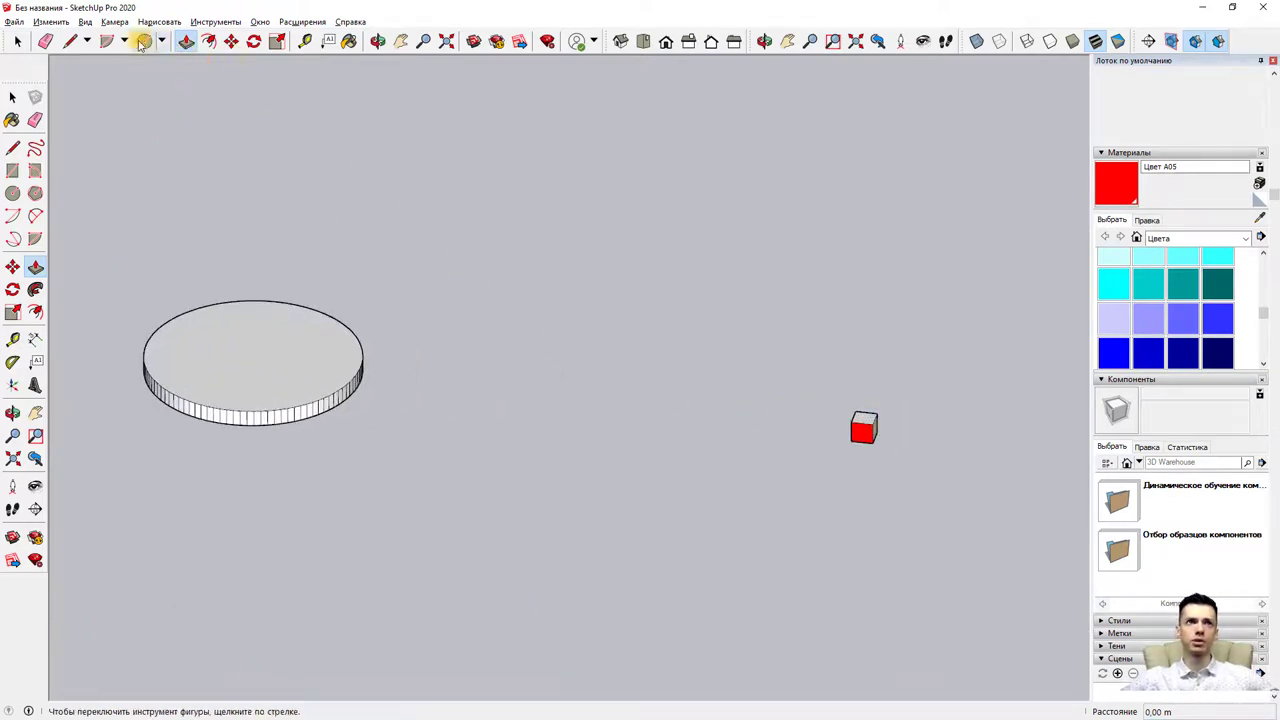
- Start a rectangle with its first corner at the origin, then cancel it
click(12, 171)
scroll(505, 378, down, 2)
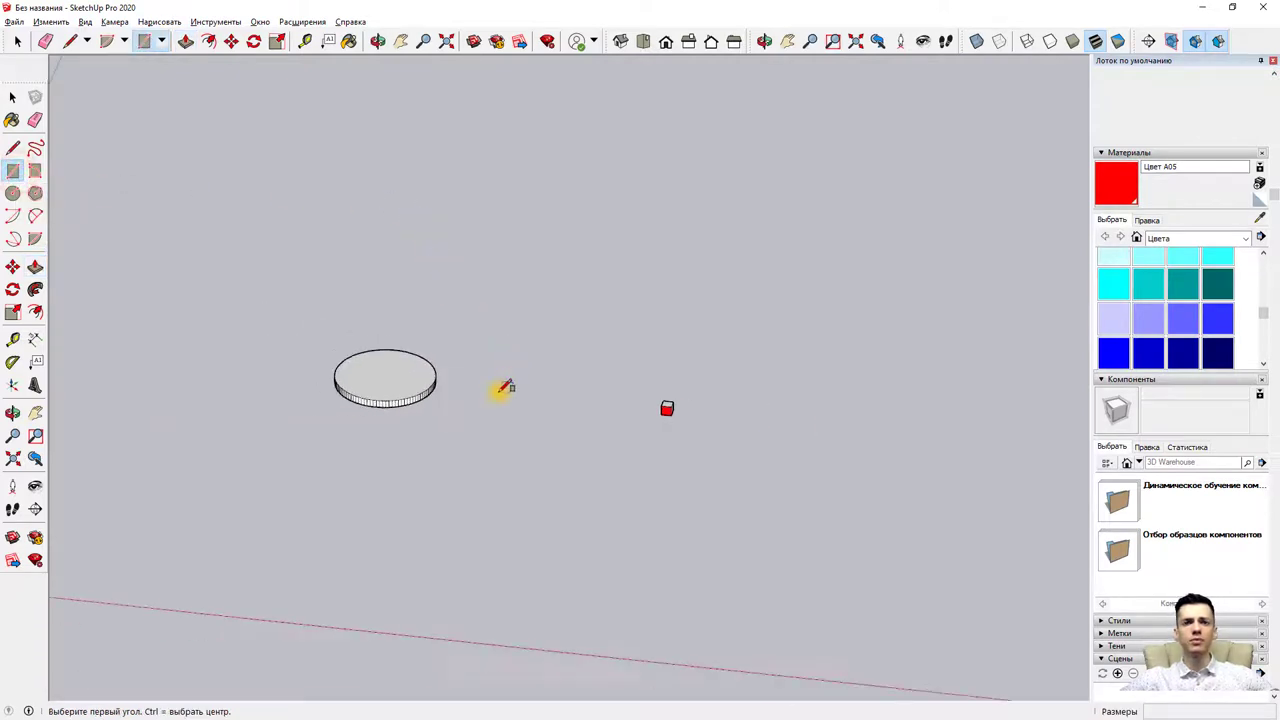
scroll(297, 423, down, 2)
scroll(150, 483, down, 1)
click(125, 488)
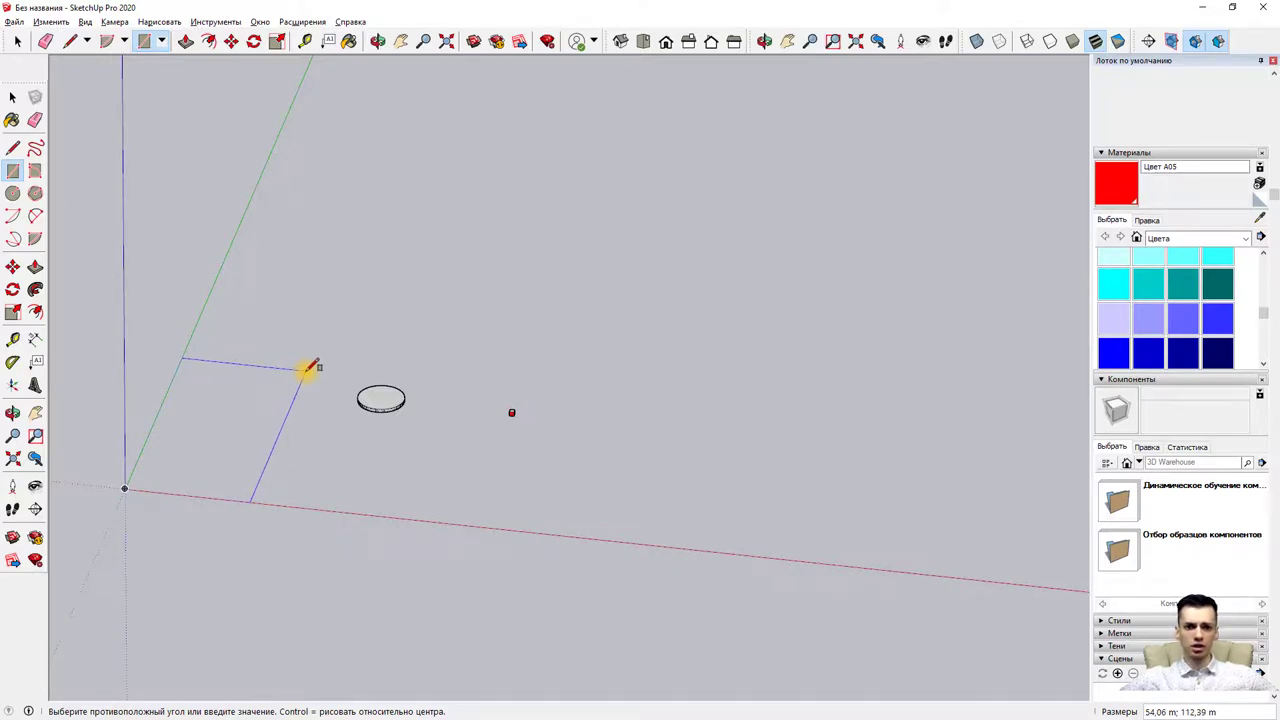
key(Escape)
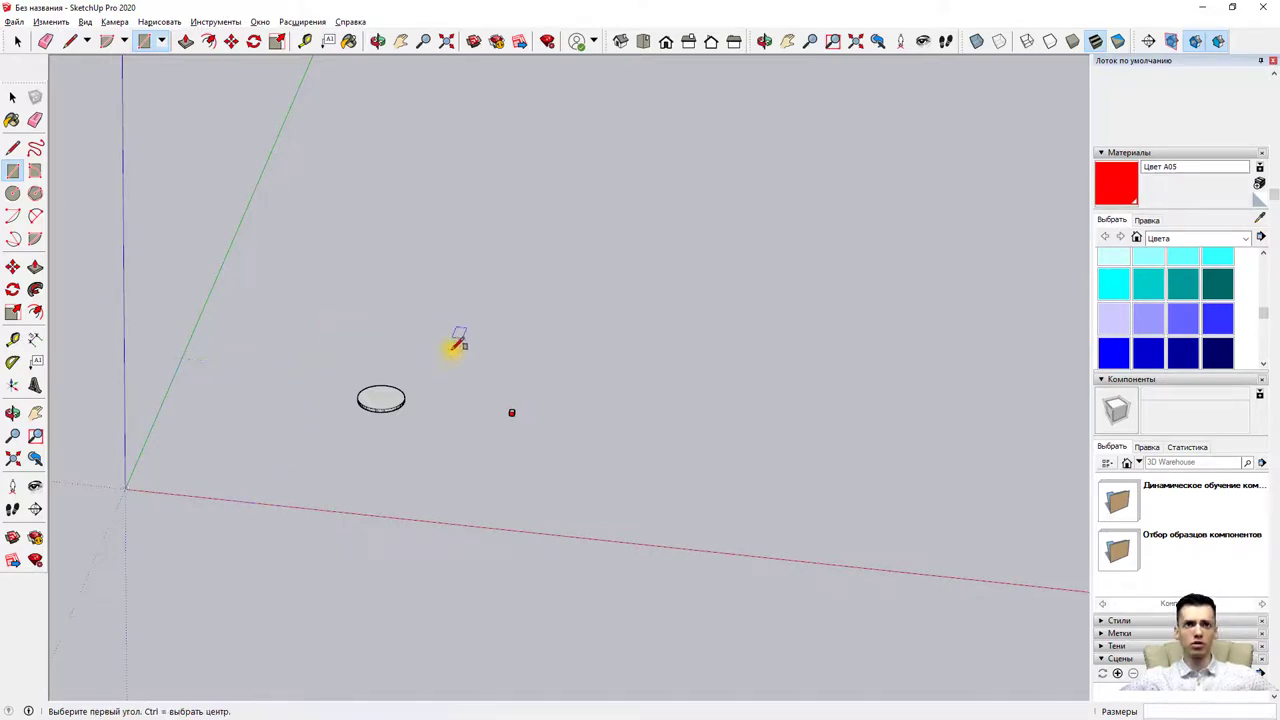
- Draw a 20 × 20 rectangle on the ground by entering 20;20 after placing the first corner
middle_drag(456, 345, 70, 509)
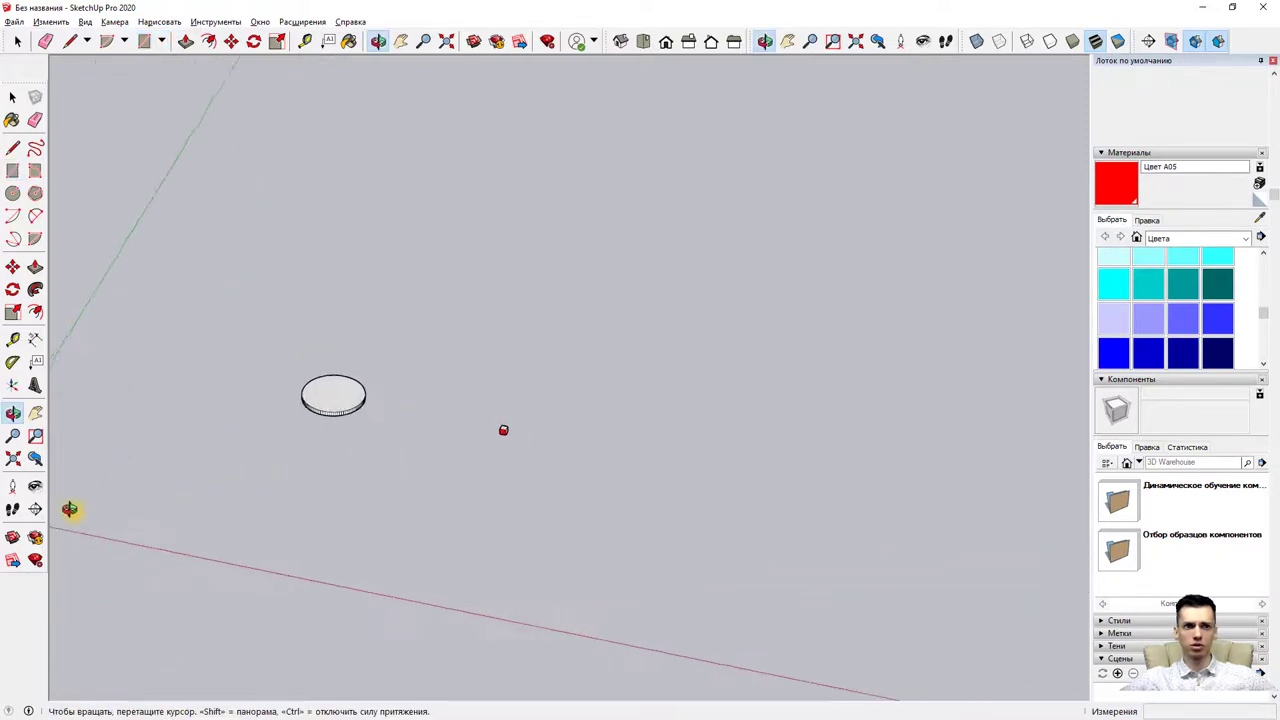
scroll(143, 443, down, 2)
scroll(77, 451, down, 1)
scroll(177, 429, down, 1)
scroll(345, 376, up, 1)
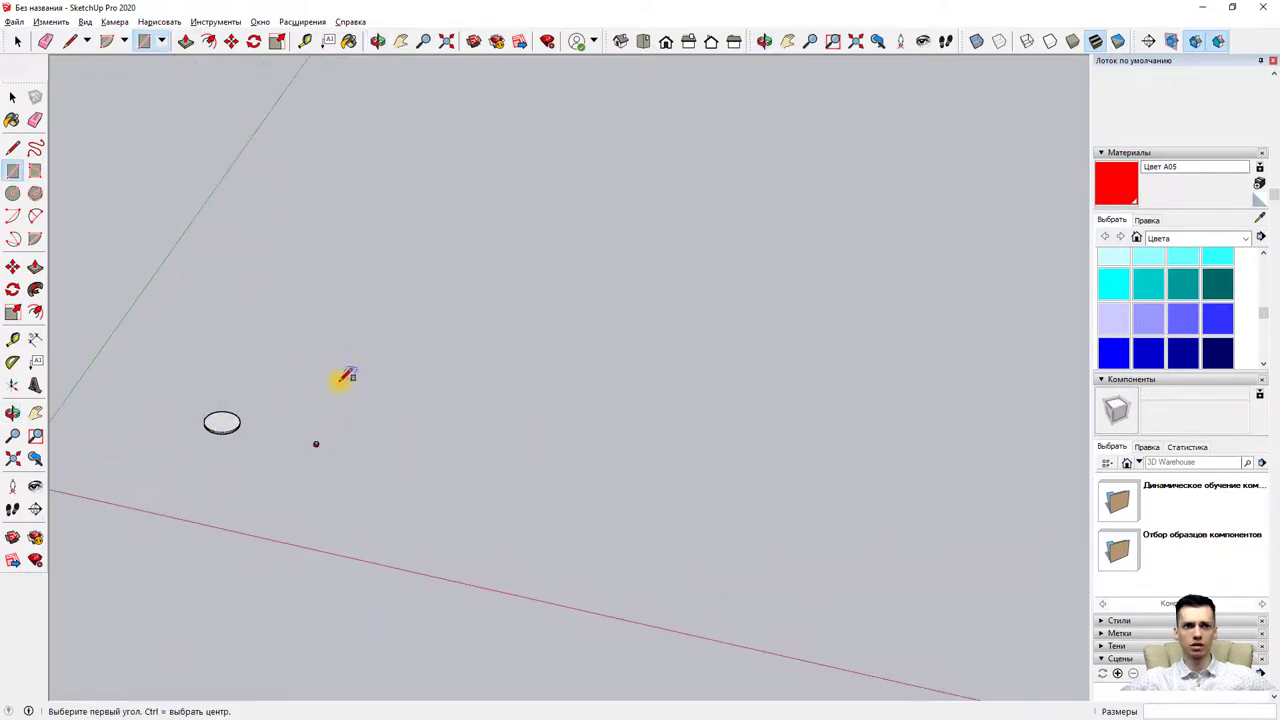
click(342, 379)
scroll(330, 381, up, 2)
scroll(332, 386, up, 1)
scroll(334, 390, up, 1)
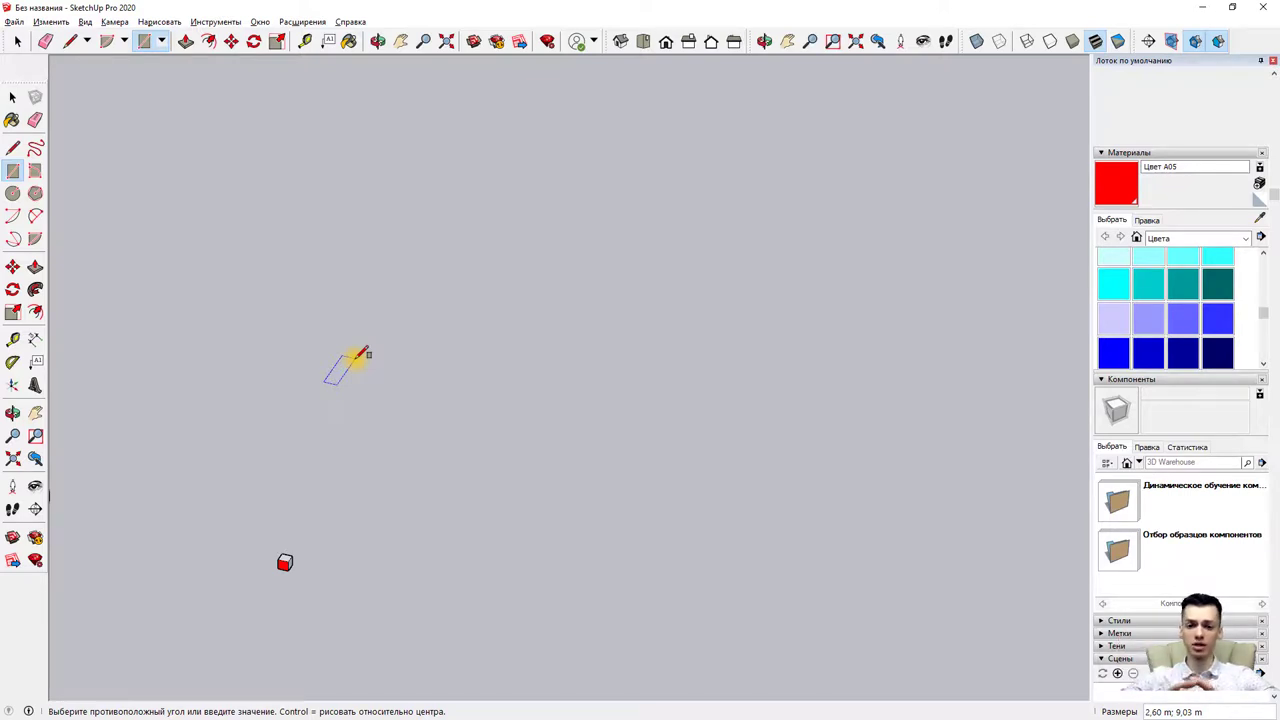
text(20)
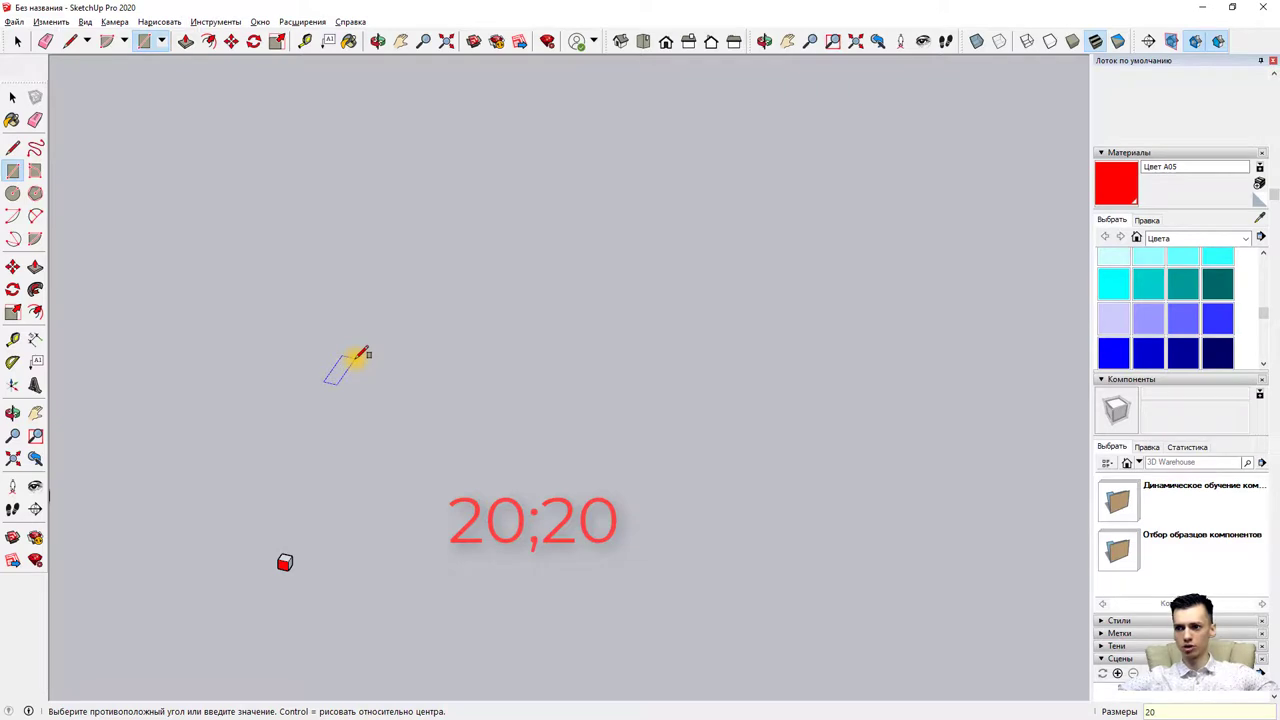
key(Return)
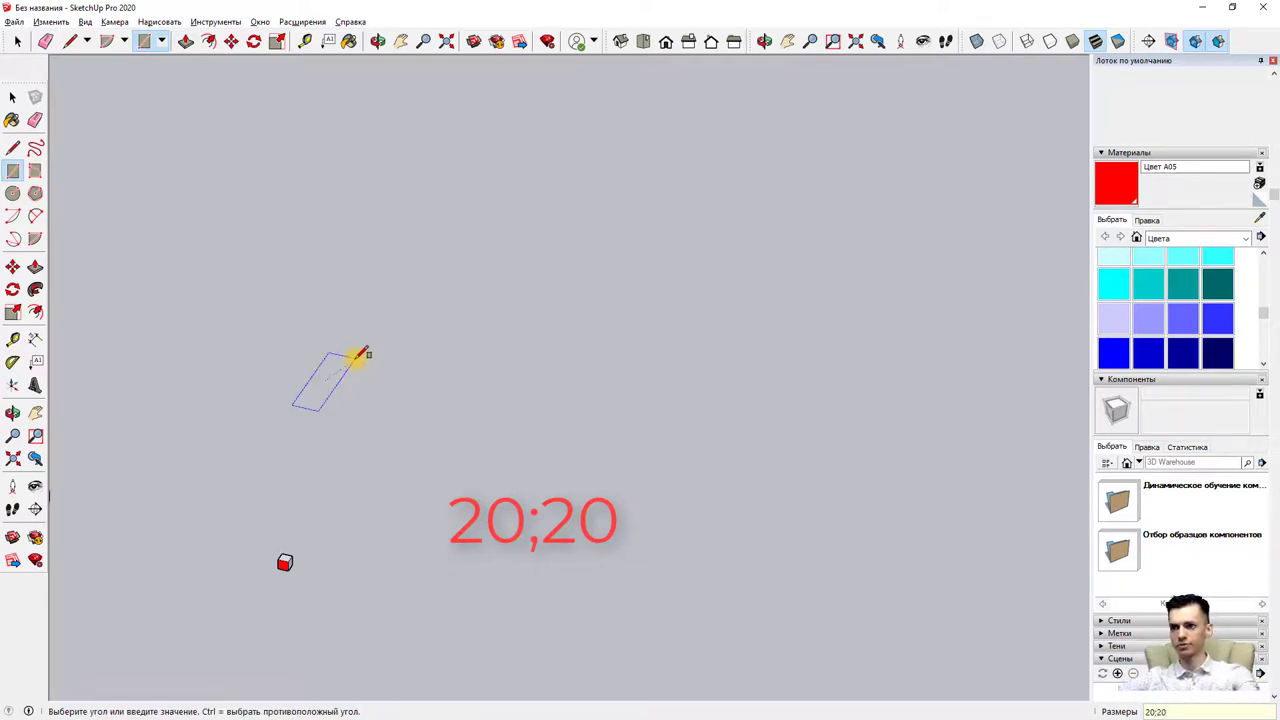
key(Return)
scroll(290, 342, up, 3)
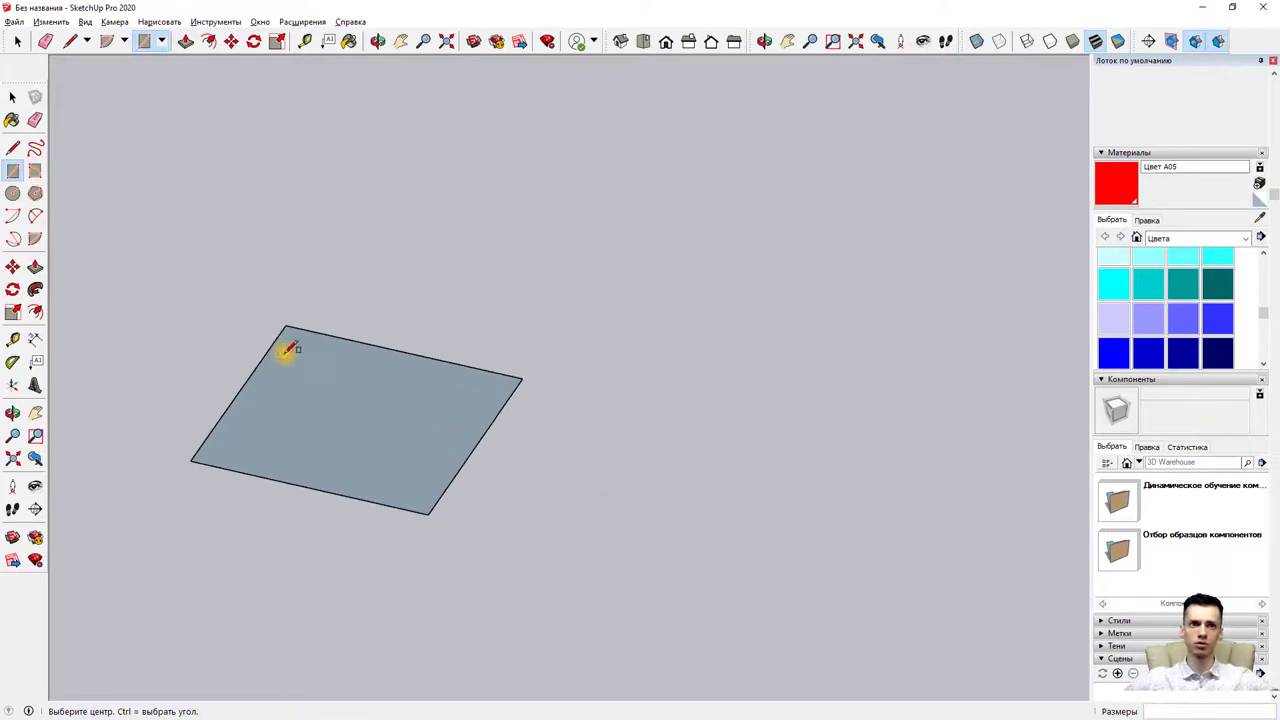
scroll(288, 348, up, 2)
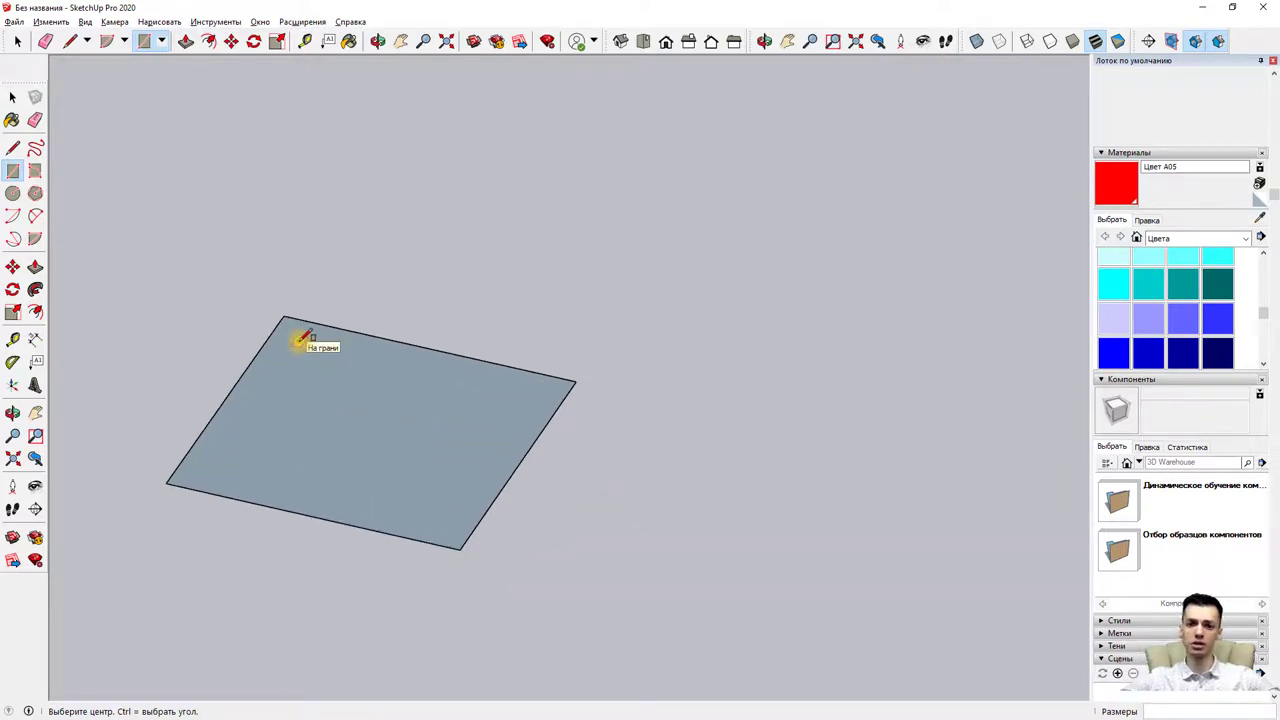
click(302, 44)
click(461, 545)
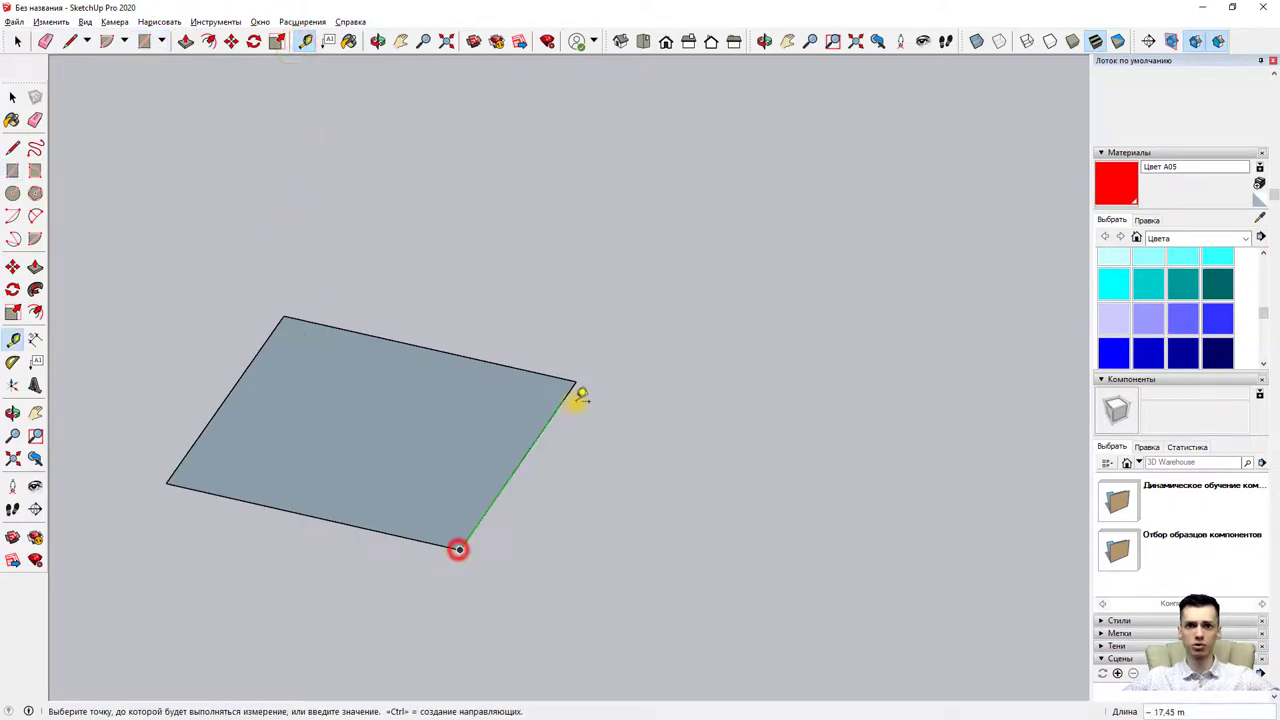
click(576, 382)
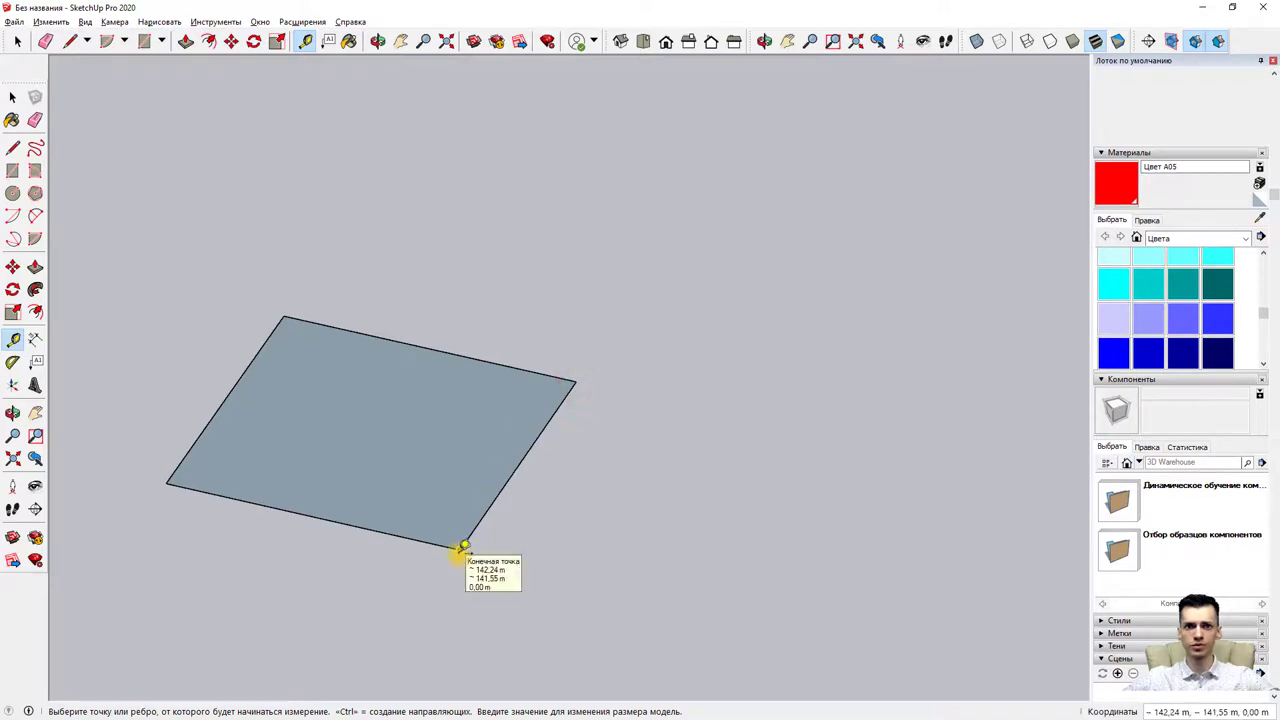
click(461, 547)
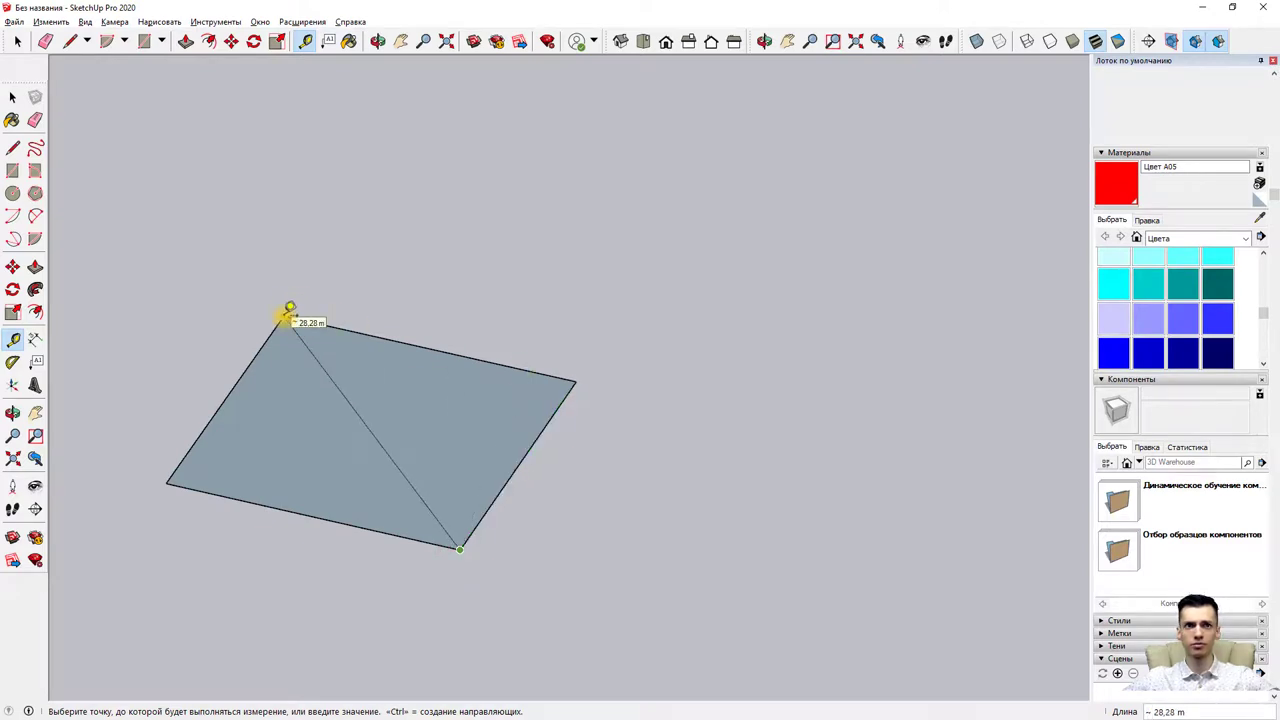
click(171, 473)
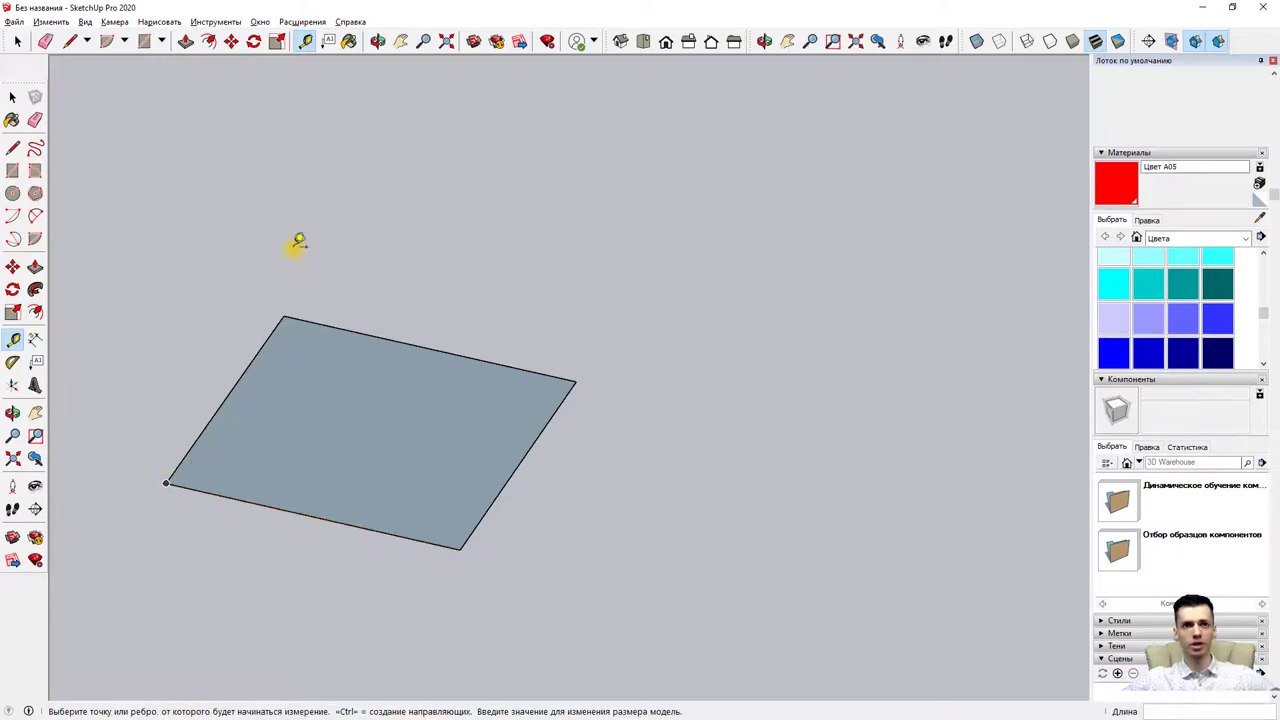
- Push/pull the 20 × 20 square face up into a box
click(186, 41)
drag(425, 420, 421, 283)
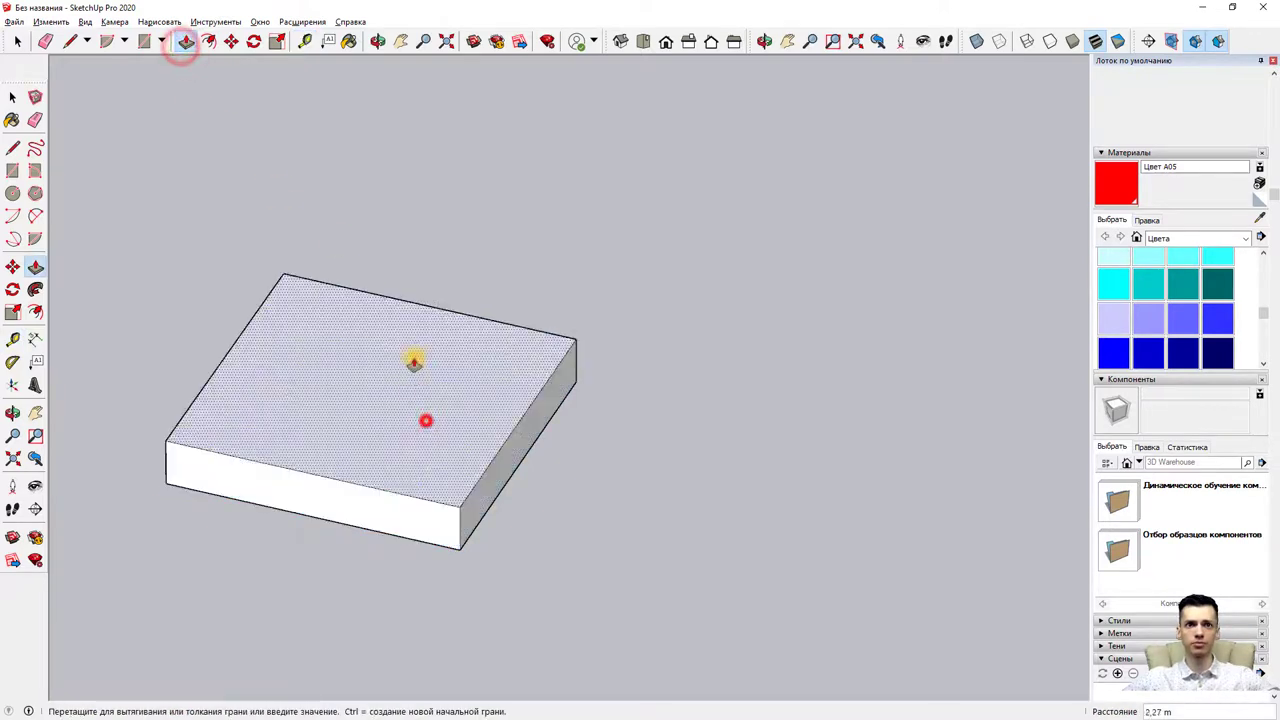
scroll(566, 349, down, 3)
scroll(637, 360, down, 2)
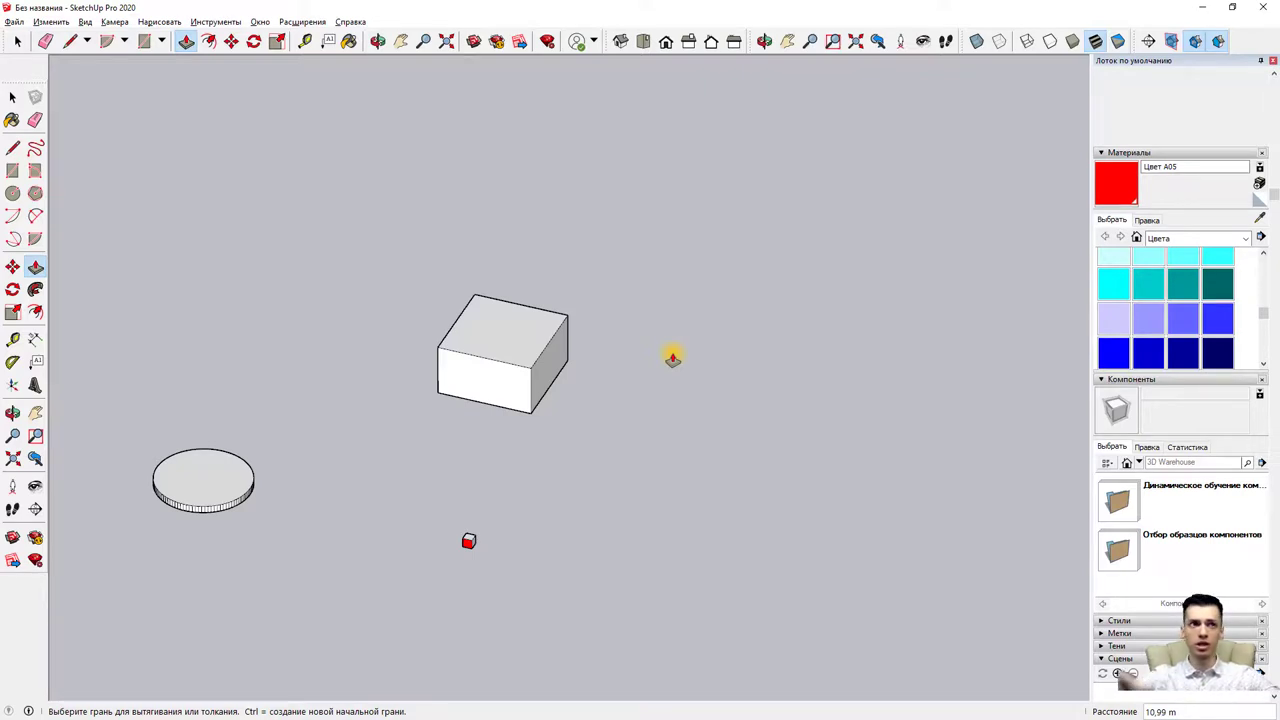
- Draw a triangular face with the Line tool to the right of the box
click(64, 40)
click(652, 455)
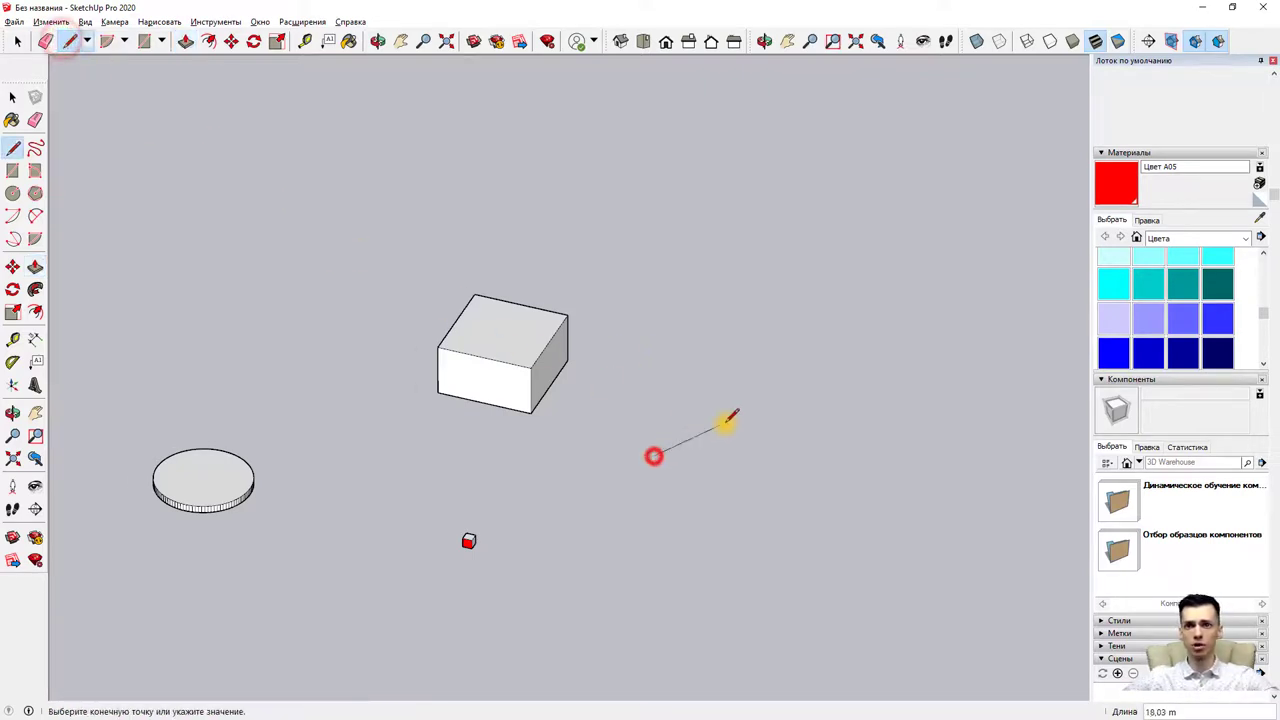
click(745, 433)
click(740, 504)
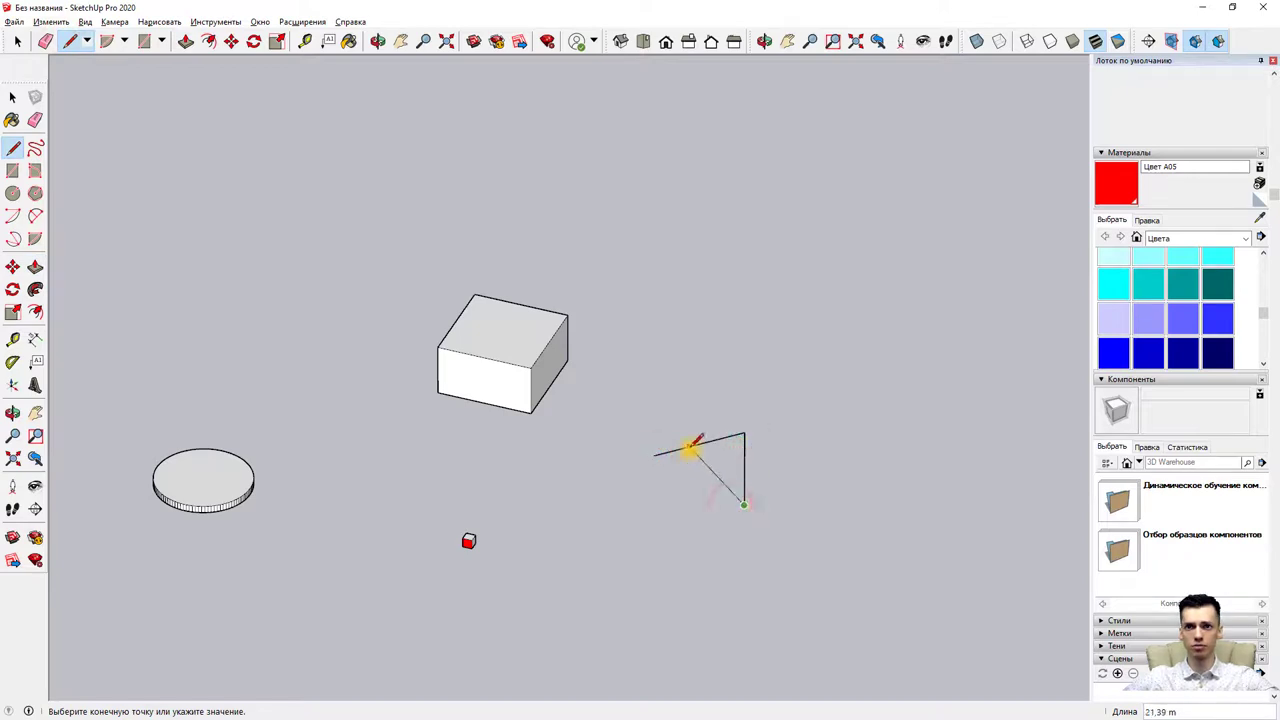
click(689, 449)
scroll(718, 480, up, 2)
scroll(720, 482, up, 2)
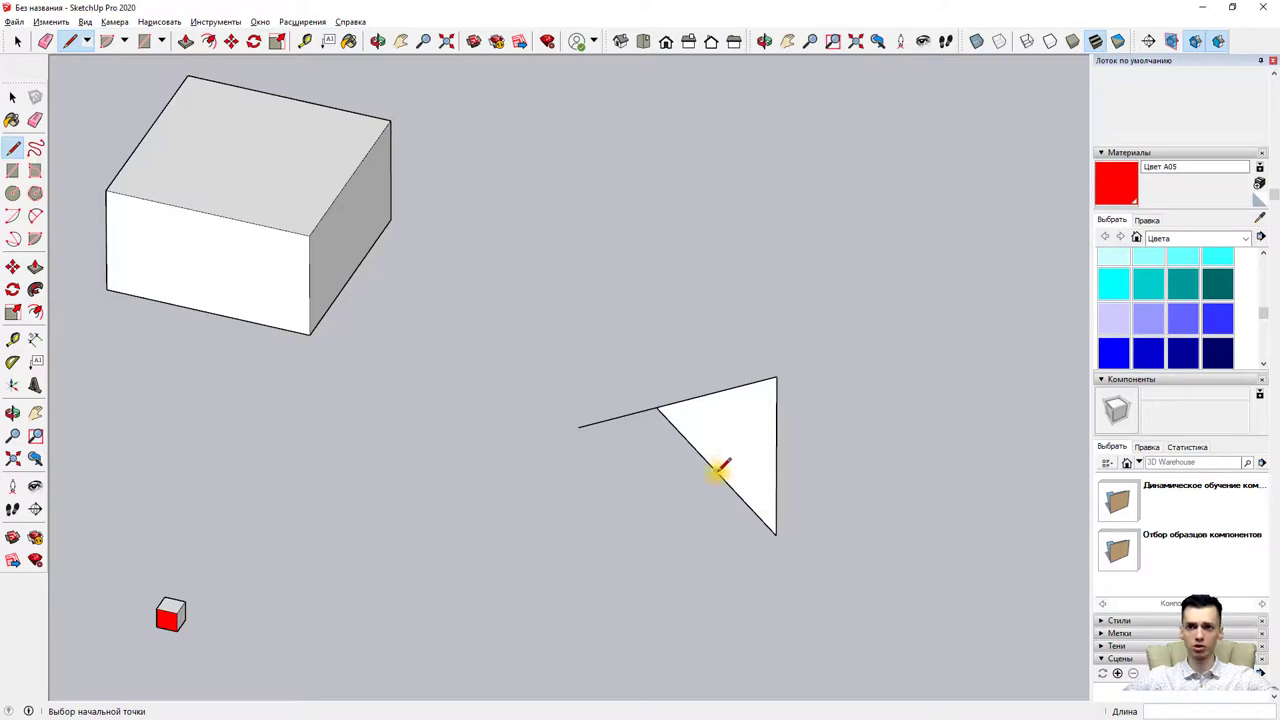
- Split the triangle with extra lines, including one reaching out from it
click(717, 471)
click(743, 381)
click(578, 428)
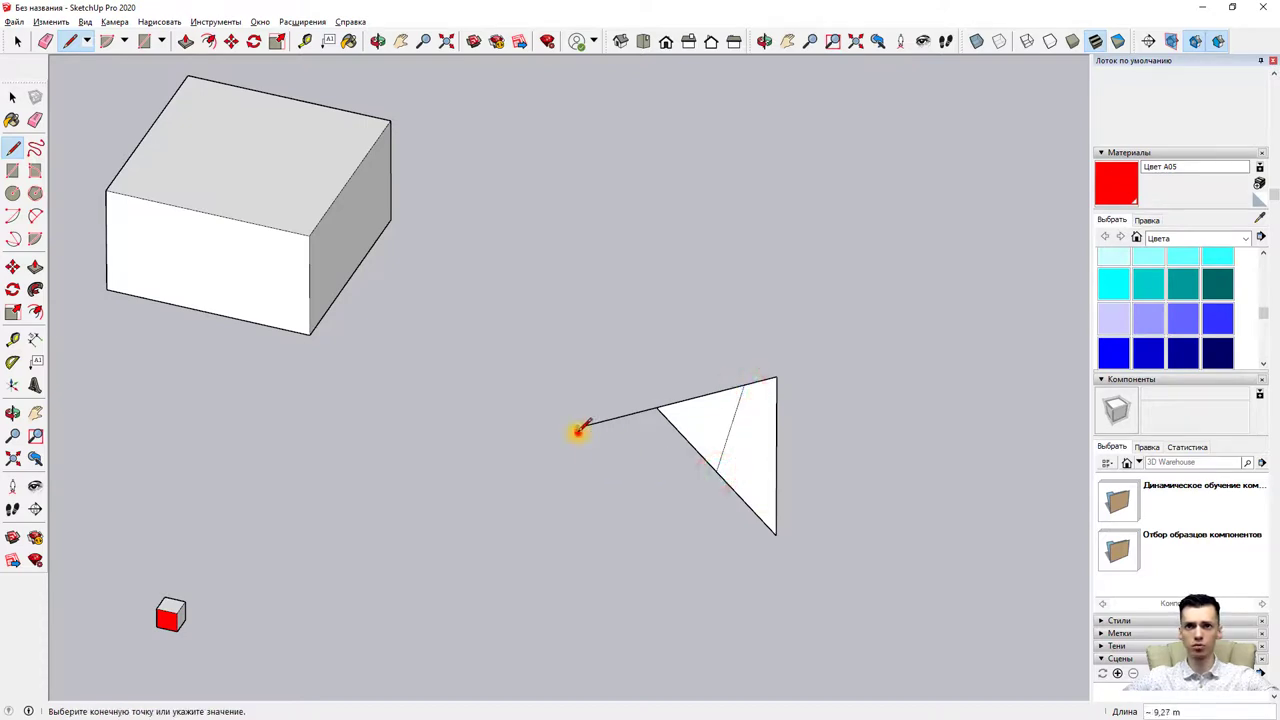
click(578, 428)
click(692, 437)
scroll(692, 437, up, 2)
scroll(692, 440, up, 1)
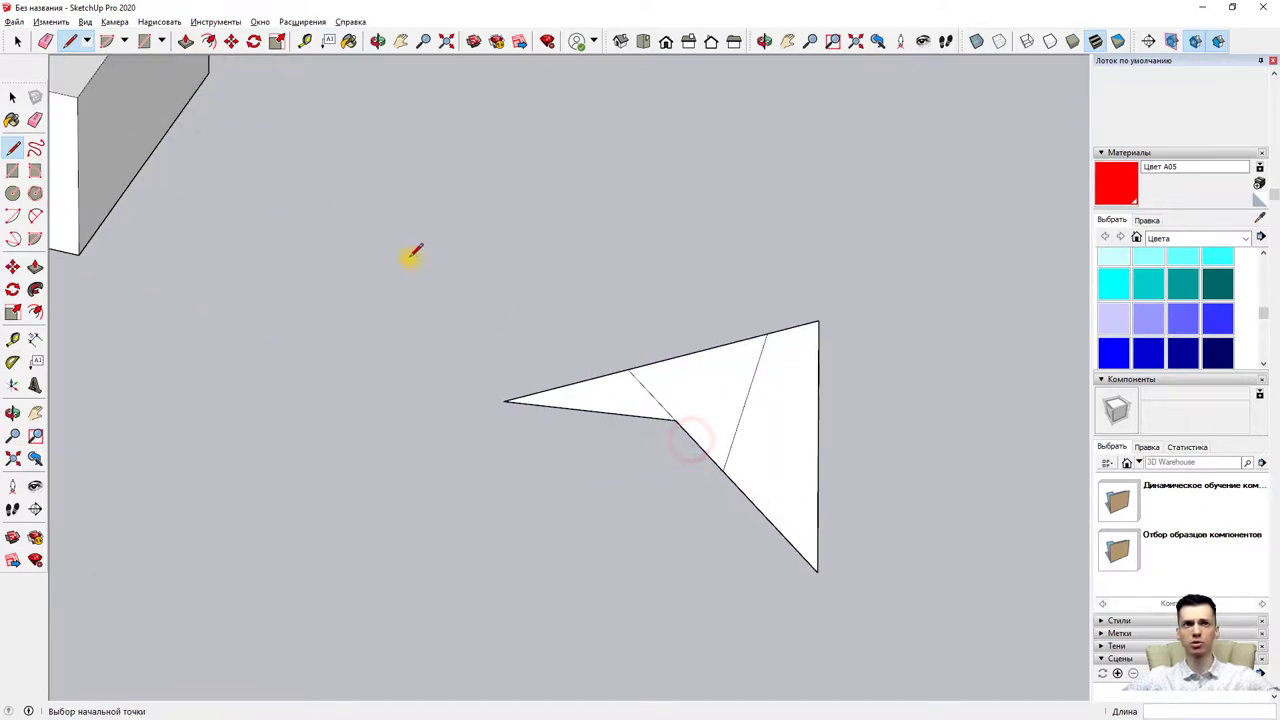
- Push/pull one section of the split face up 6.78 m into a small block
click(186, 41)
click(695, 383)
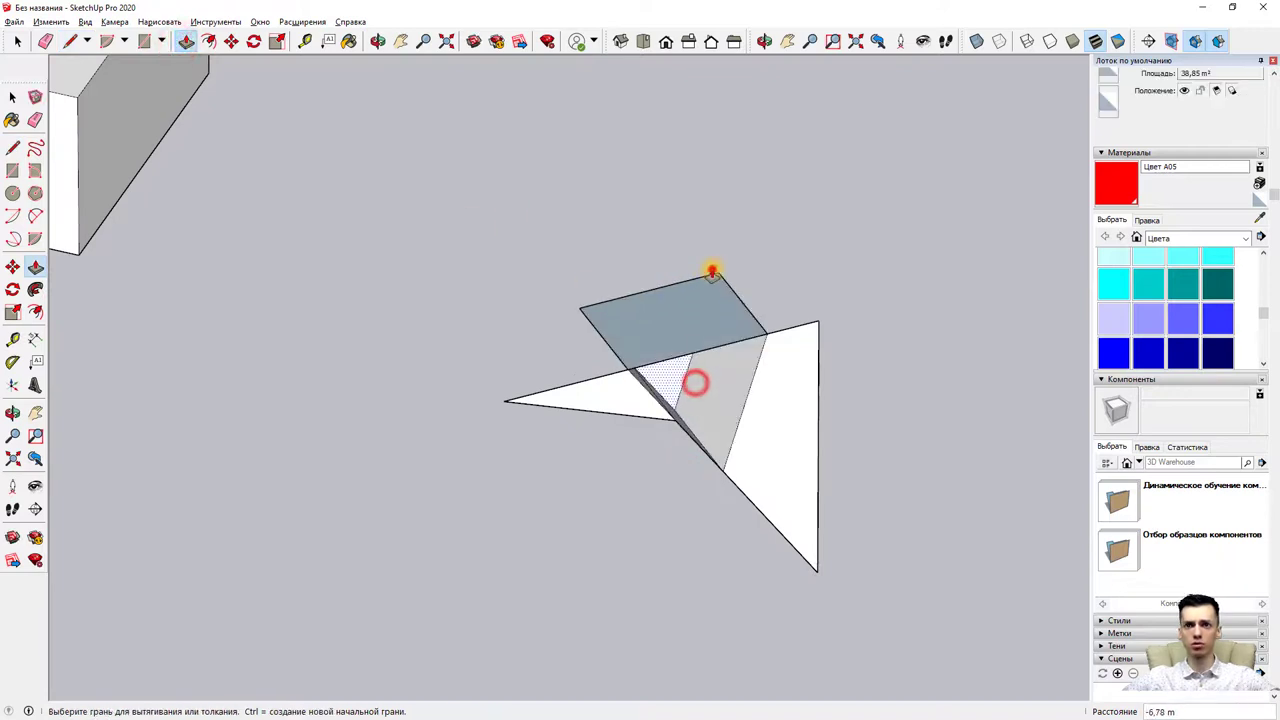
scroll(711, 272, down, 2)
scroll(731, 371, down, 2)
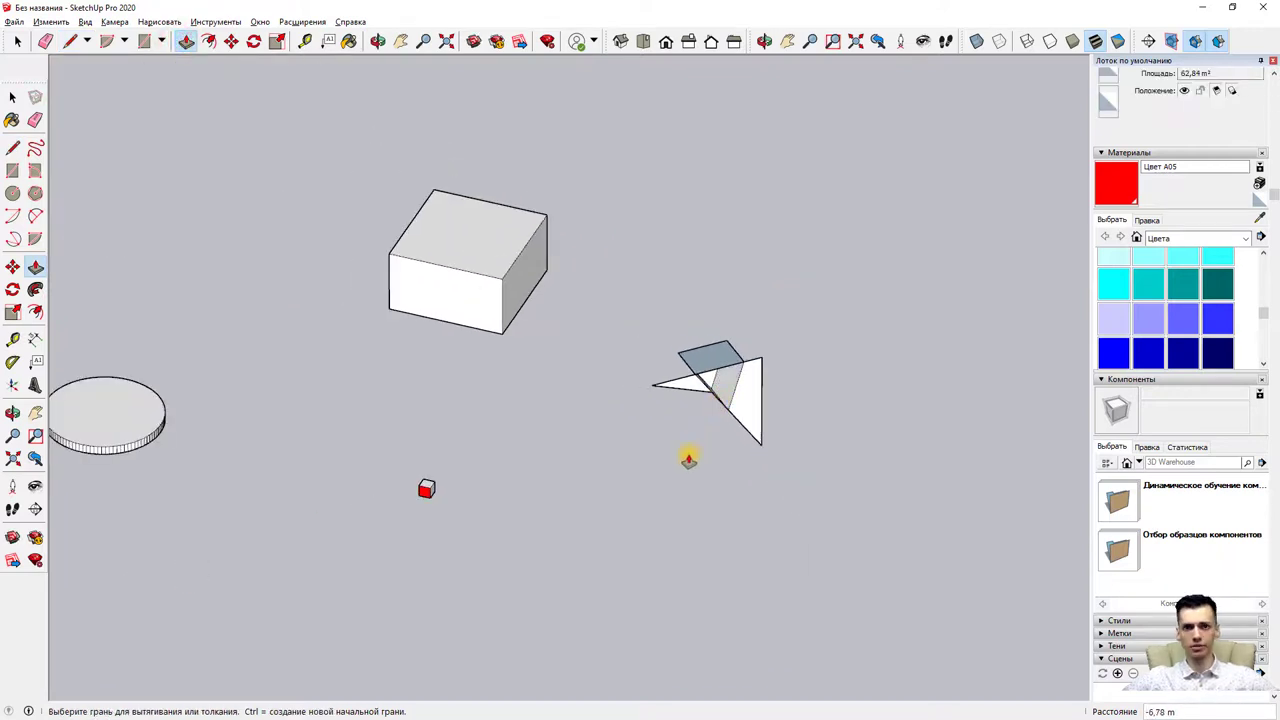
mouse_move(689, 459)
middle_down()
mouse_move(269, 356)
mouse_move(91, 400)
mouse_move(503, 486)
mouse_move(311, 463)
mouse_move(399, 518)
mouse_move(306, 528)
mouse_move(560, 540)
middle_up()
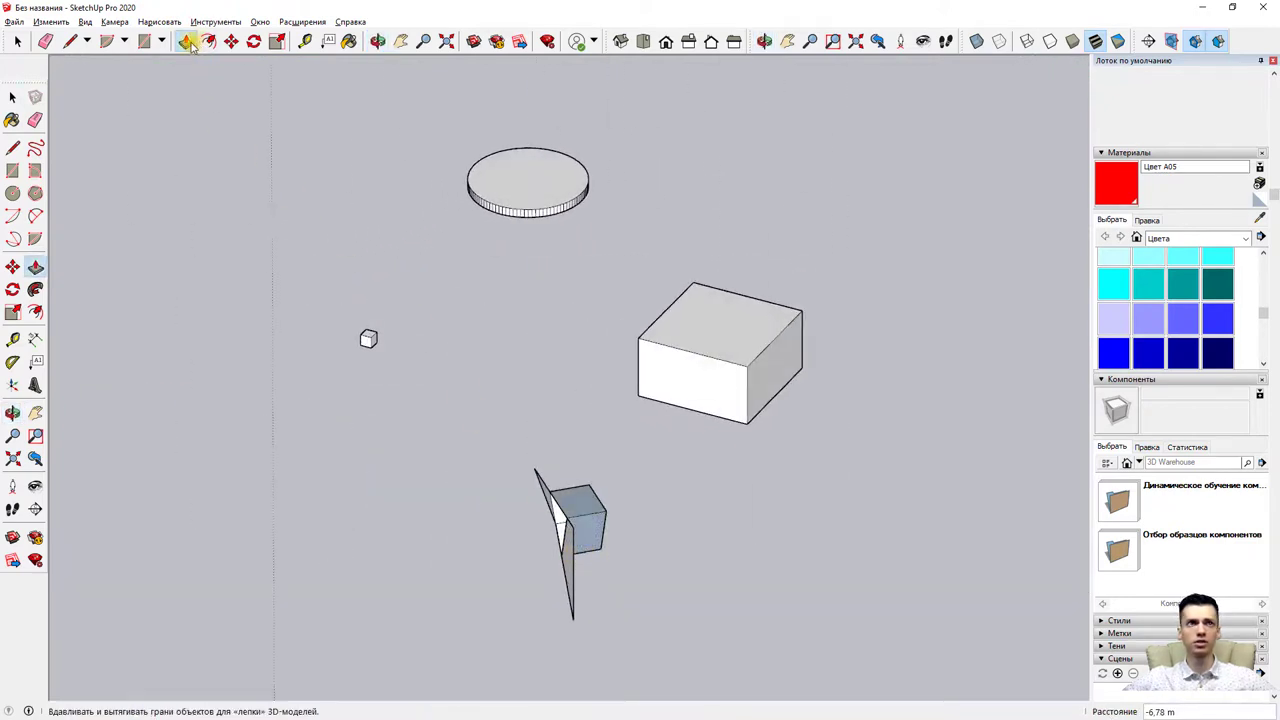
click(70, 41)
scroll(530, 490, up, 2)
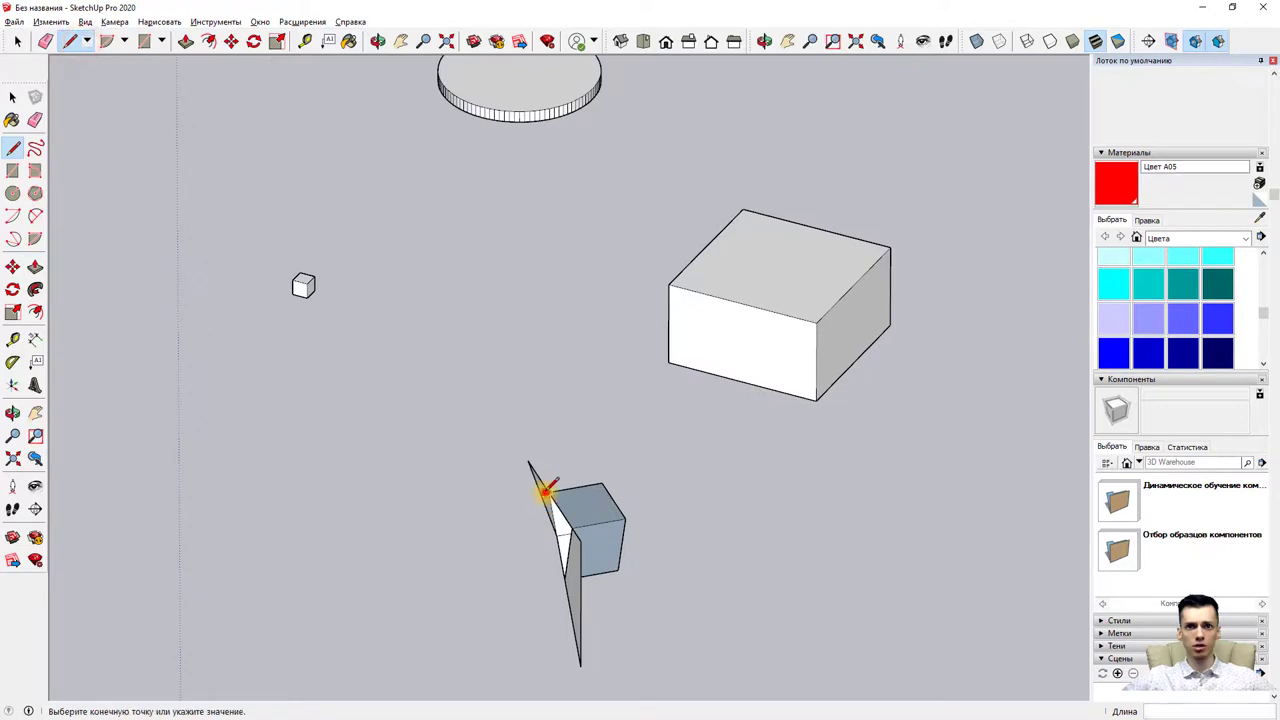
- Close a triangular face from the tip to the block's edge and pull it up into a tall wedge
click(545, 490)
click(420, 514)
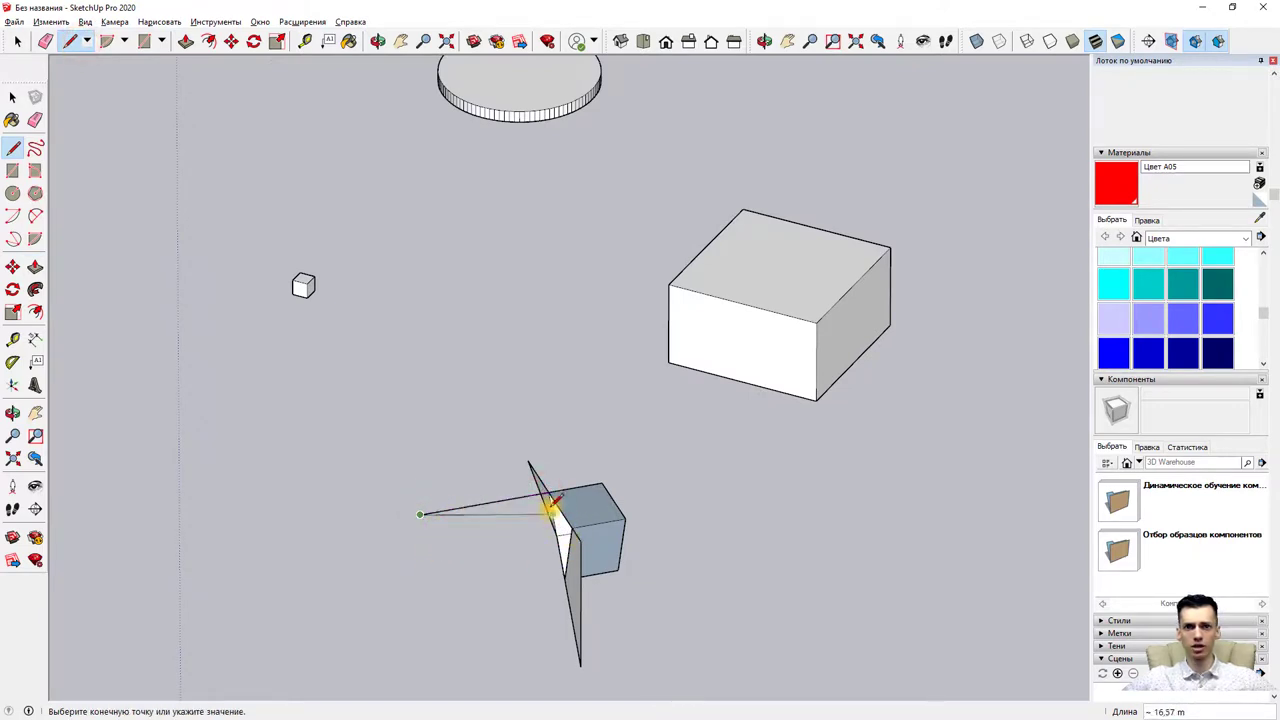
click(570, 528)
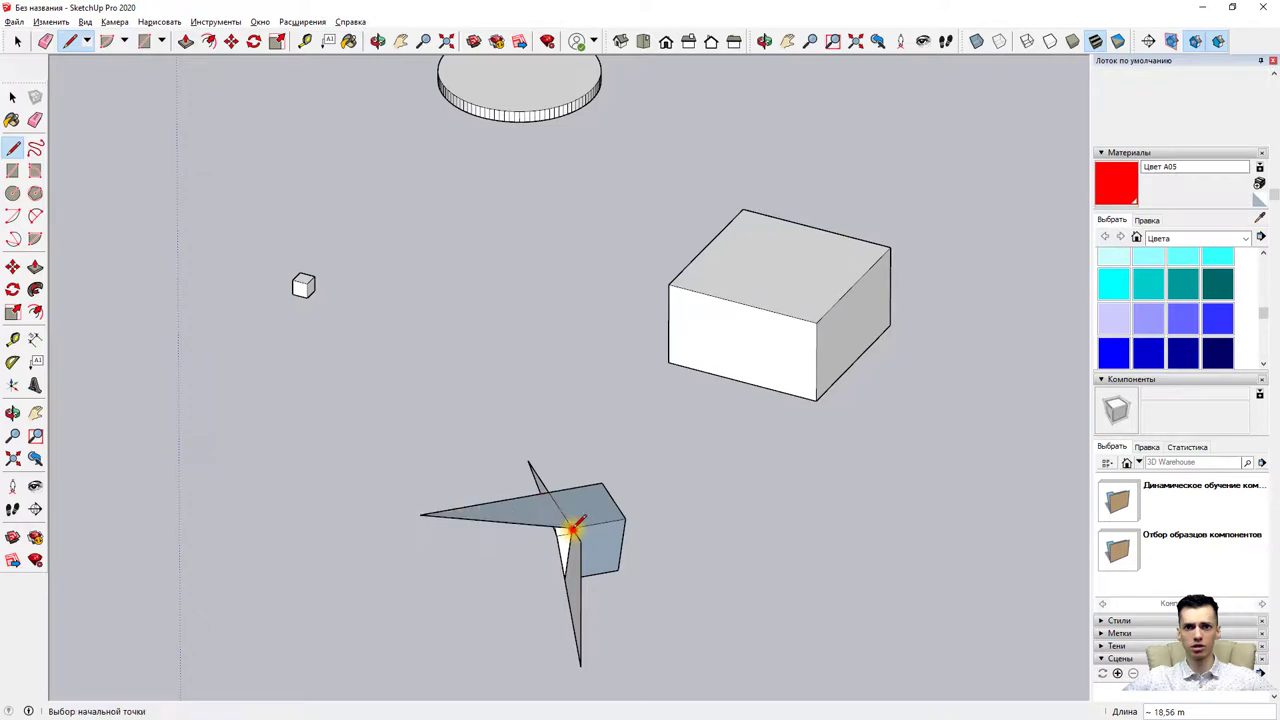
click(186, 41)
click(534, 503)
click(530, 402)
scroll(527, 568, down, 1)
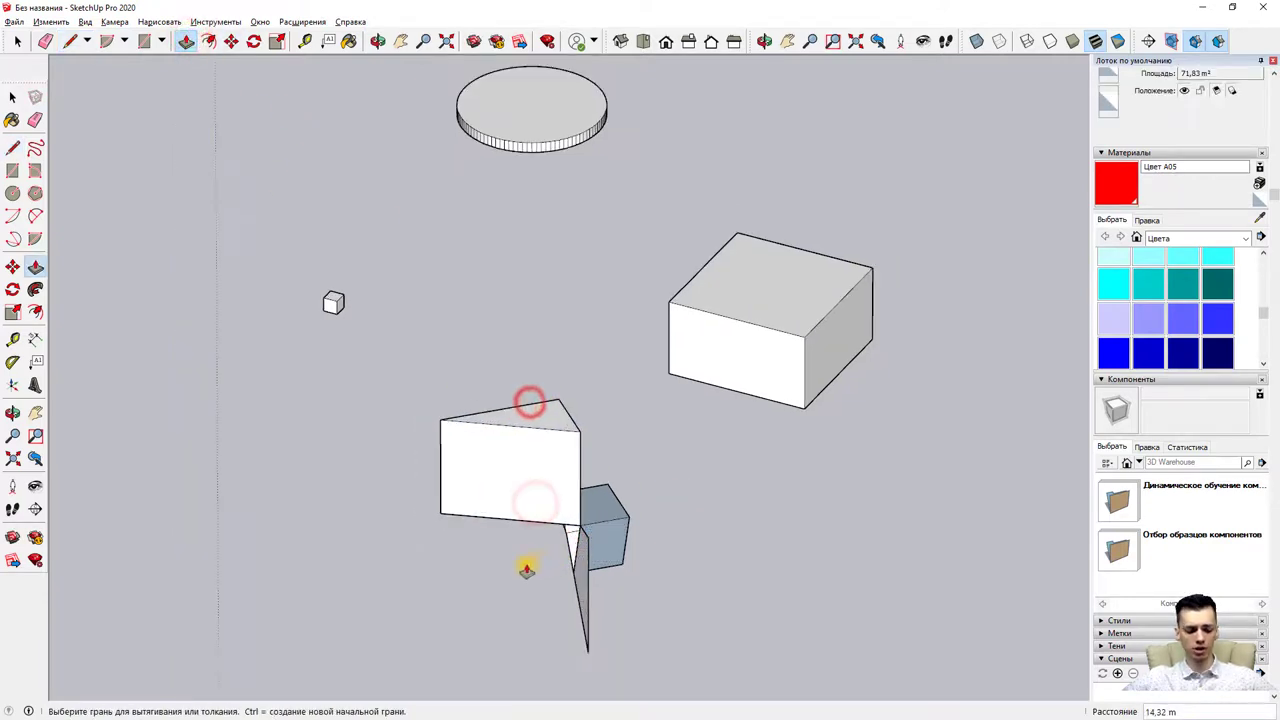
- Check the Top and Iso views, then orbit to see the wedge, box and disk together
middle_drag(527, 568, 317, 552)
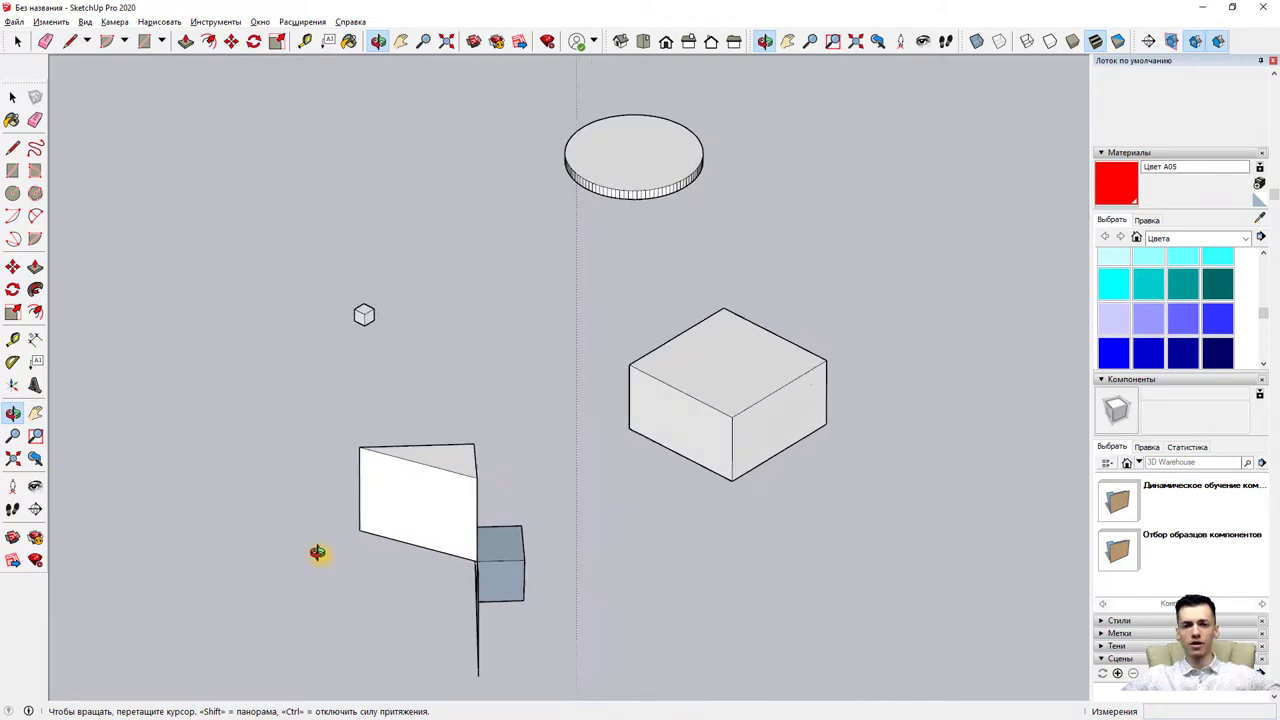
scroll(340, 530, down, 2)
scroll(365, 500, down, 1)
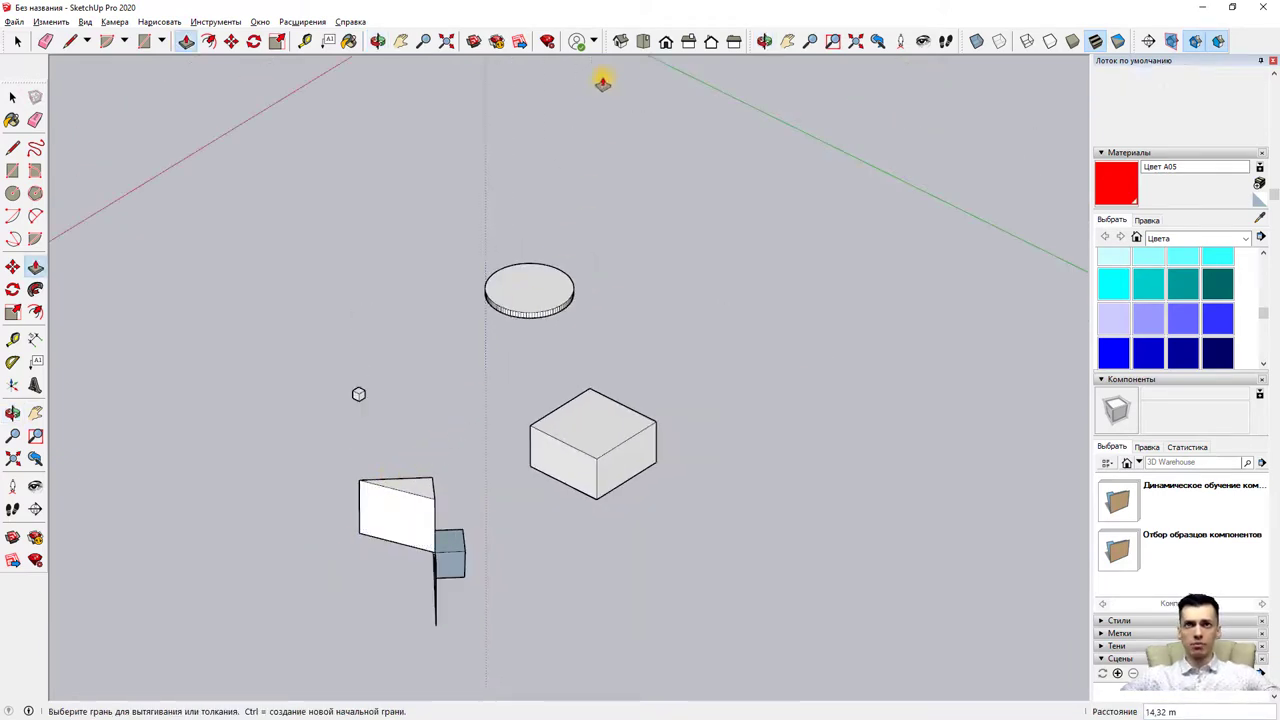
click(642, 41)
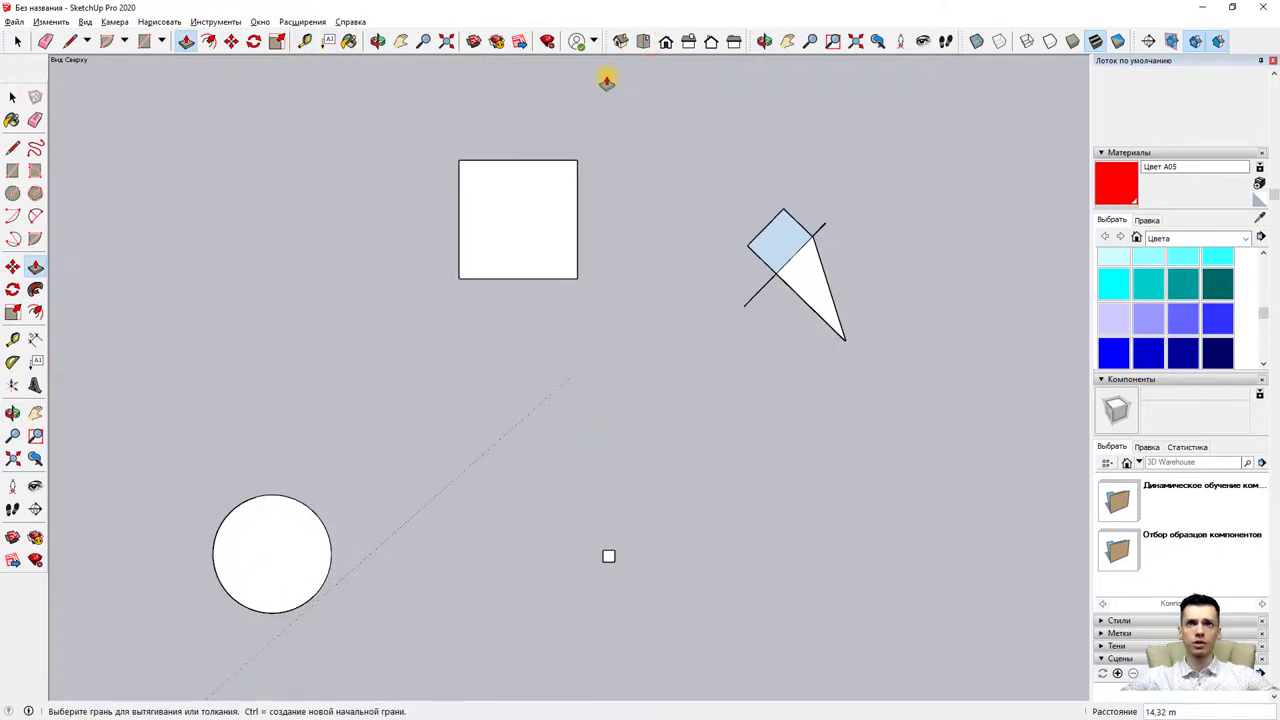
click(618, 42)
mouse_move(549, 397)
middle_down()
mouse_move(503, 389)
mouse_move(576, 403)
middle_up()
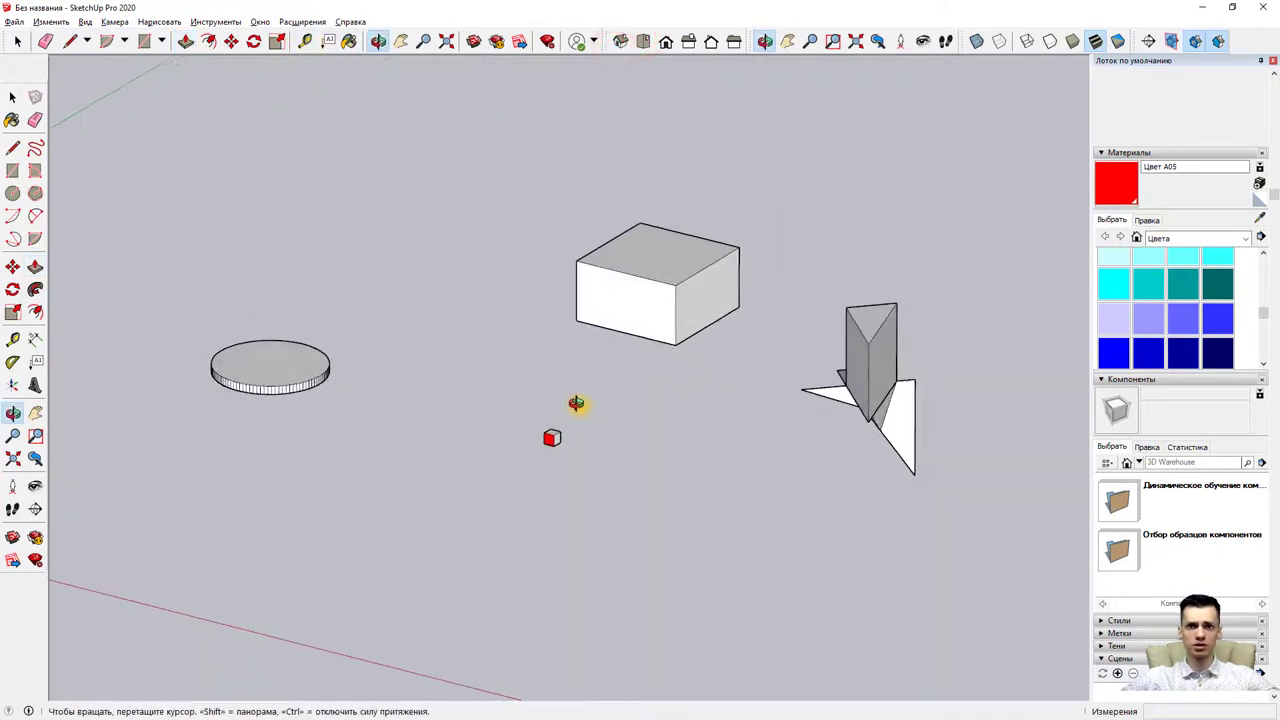
- Draw a four-sided face on the ground beside the red cube with the Line tool
click(72, 42)
scroll(430, 395, up, 2)
click(450, 410)
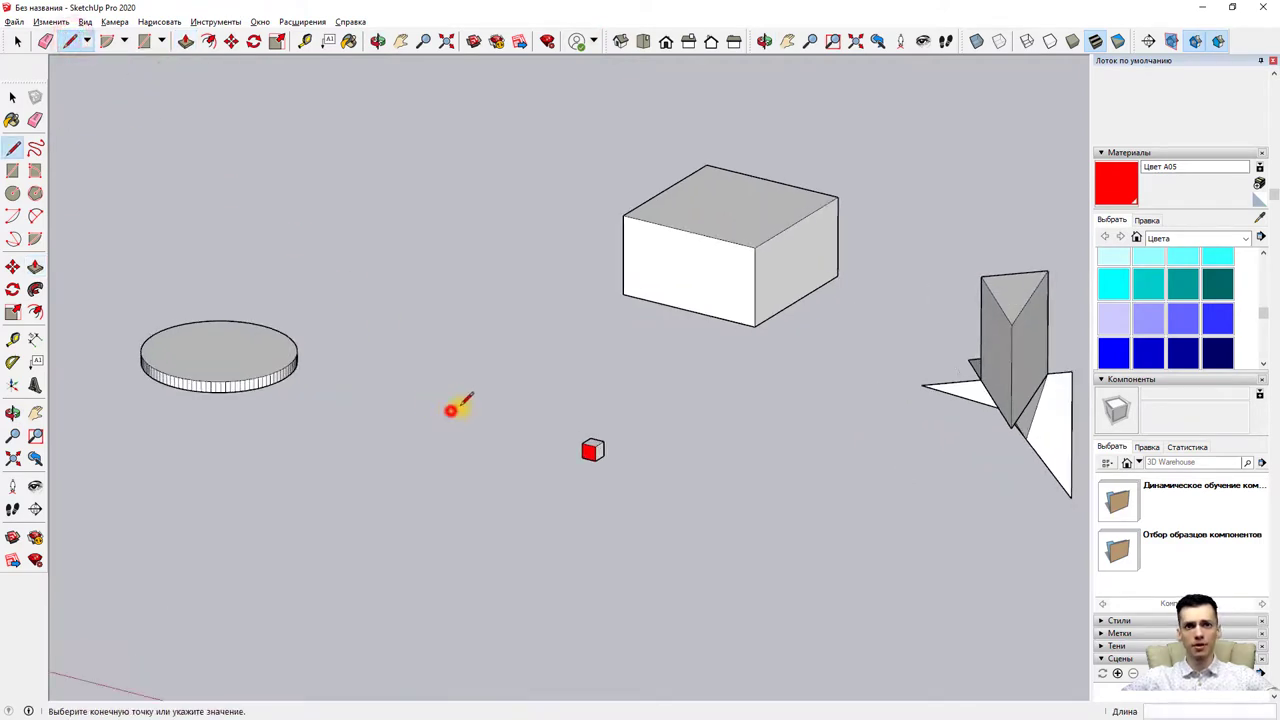
click(502, 379)
click(546, 397)
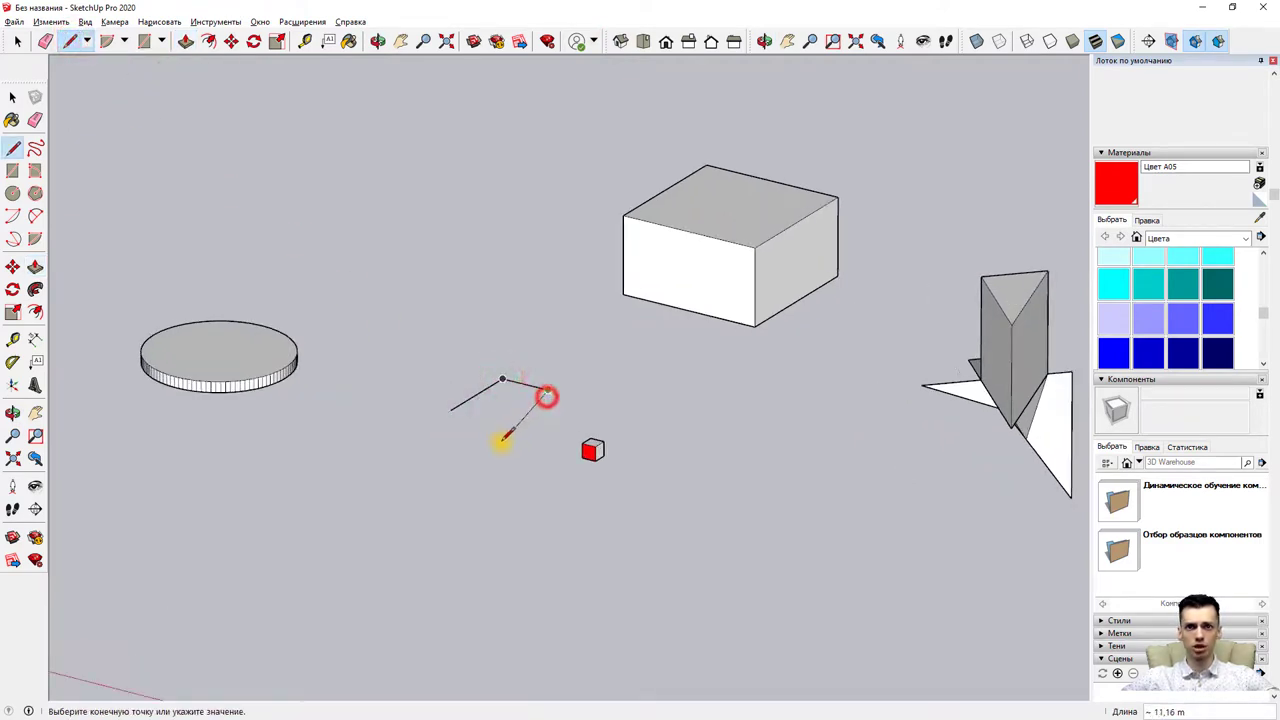
scroll(505, 400, up, 1)
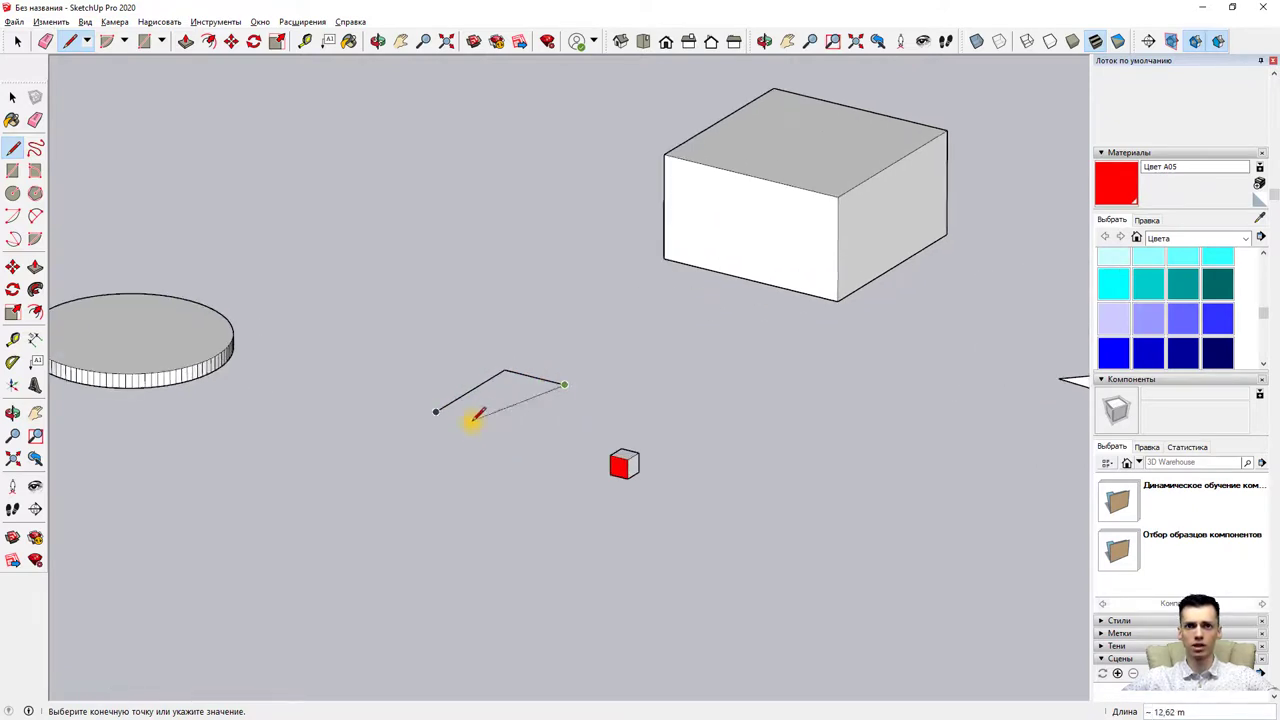
scroll(440, 410, up, 1)
scroll(441, 409, up, 1)
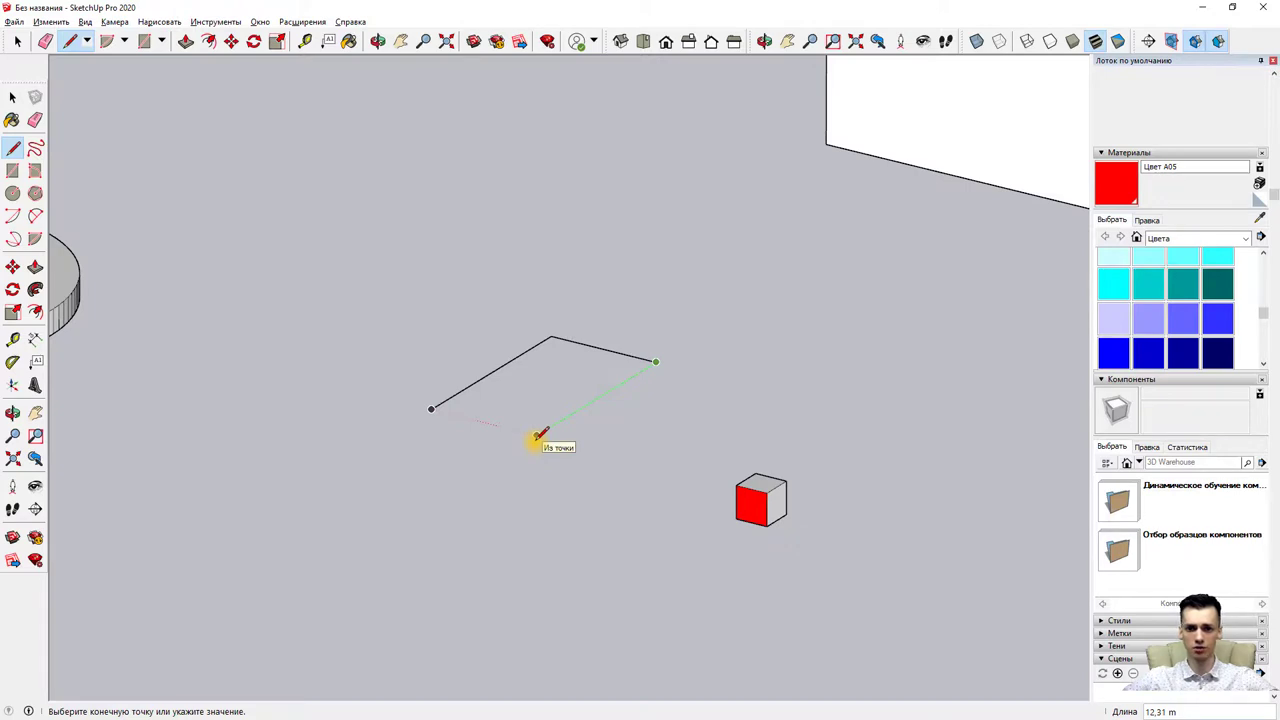
click(537, 434)
click(431, 408)
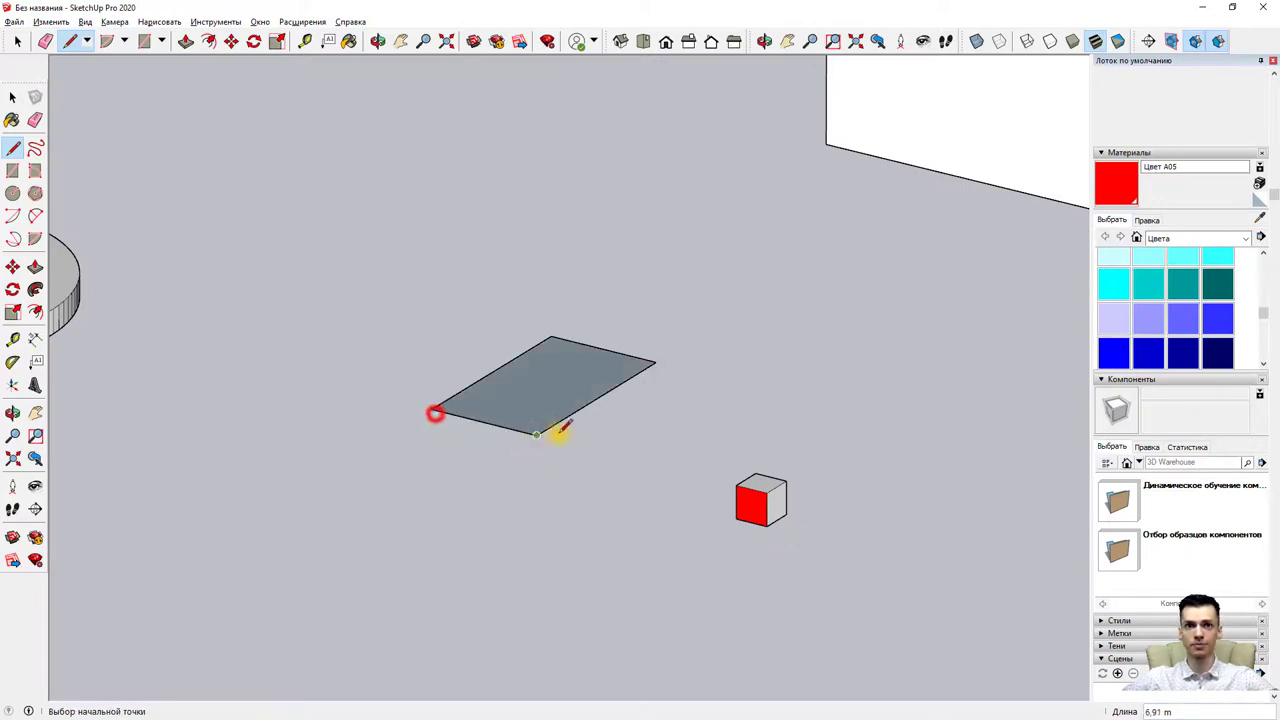
- Split the new face with a diagonal edge and switch to the Iso view
click(550, 338)
click(537, 433)
scroll(627, 435, down, 2)
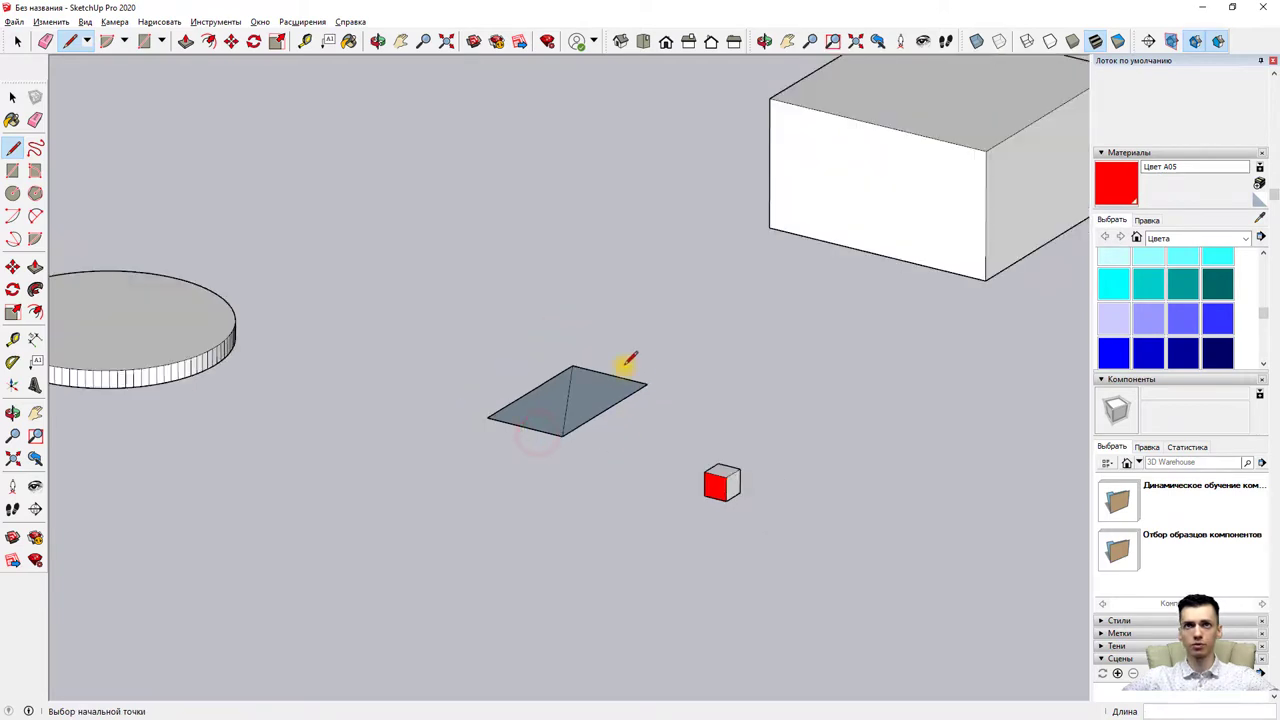
click(621, 41)
click(621, 42)
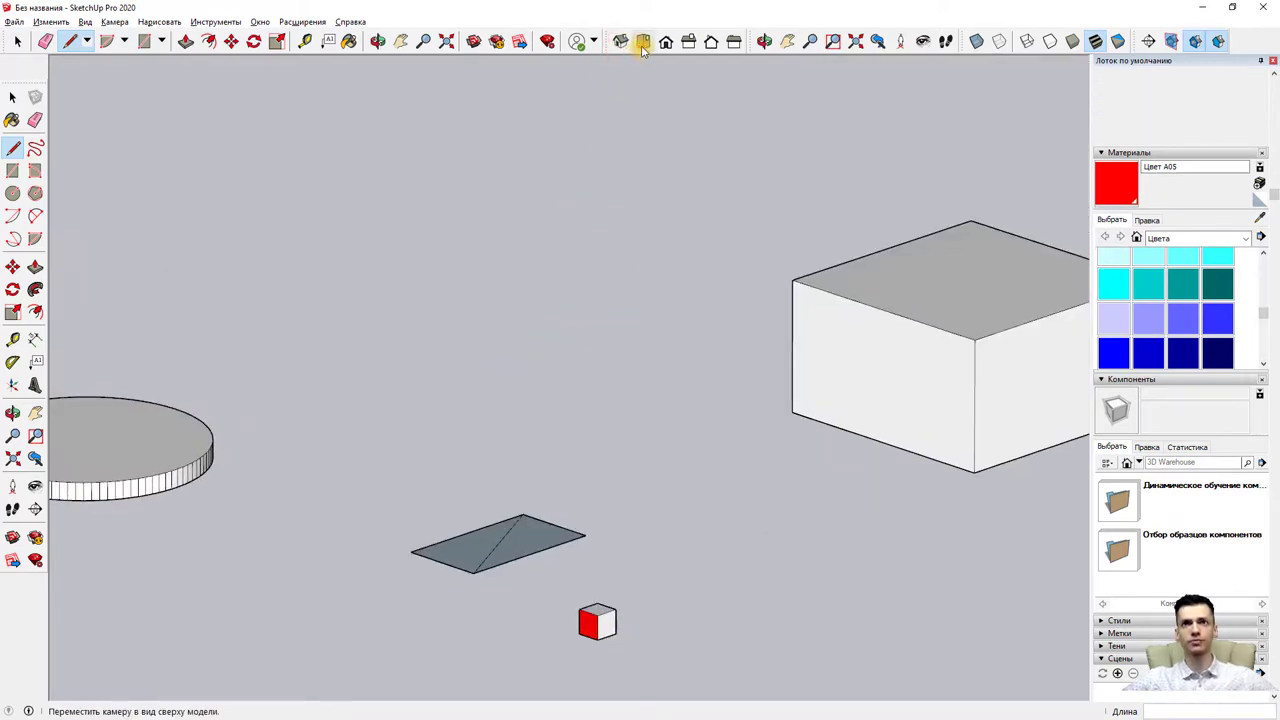
- Show the model in Top view, orbit slightly, return to Top and zoom in on the rectangle
click(642, 41)
mouse_move(728, 614)
middle_down()
mouse_move(737, 543)
mouse_move(777, 614)
mouse_move(778, 600)
middle_up()
click(642, 41)
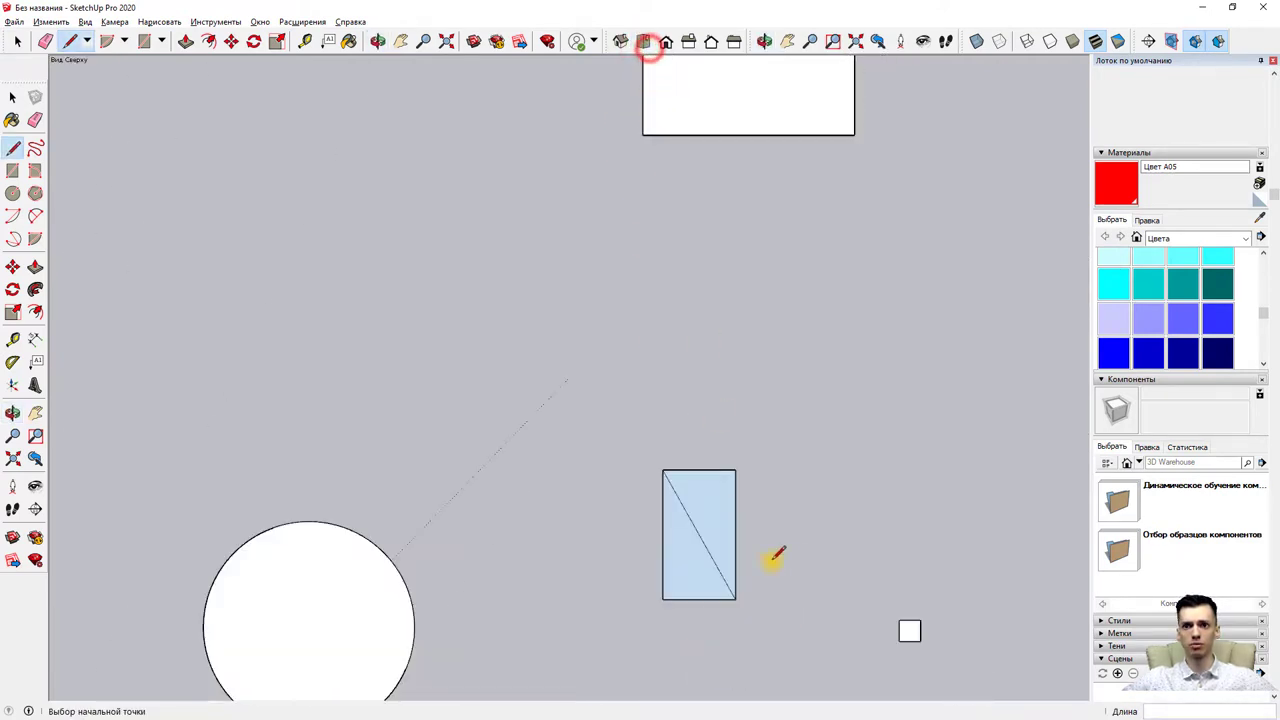
scroll(740, 562, up, 3)
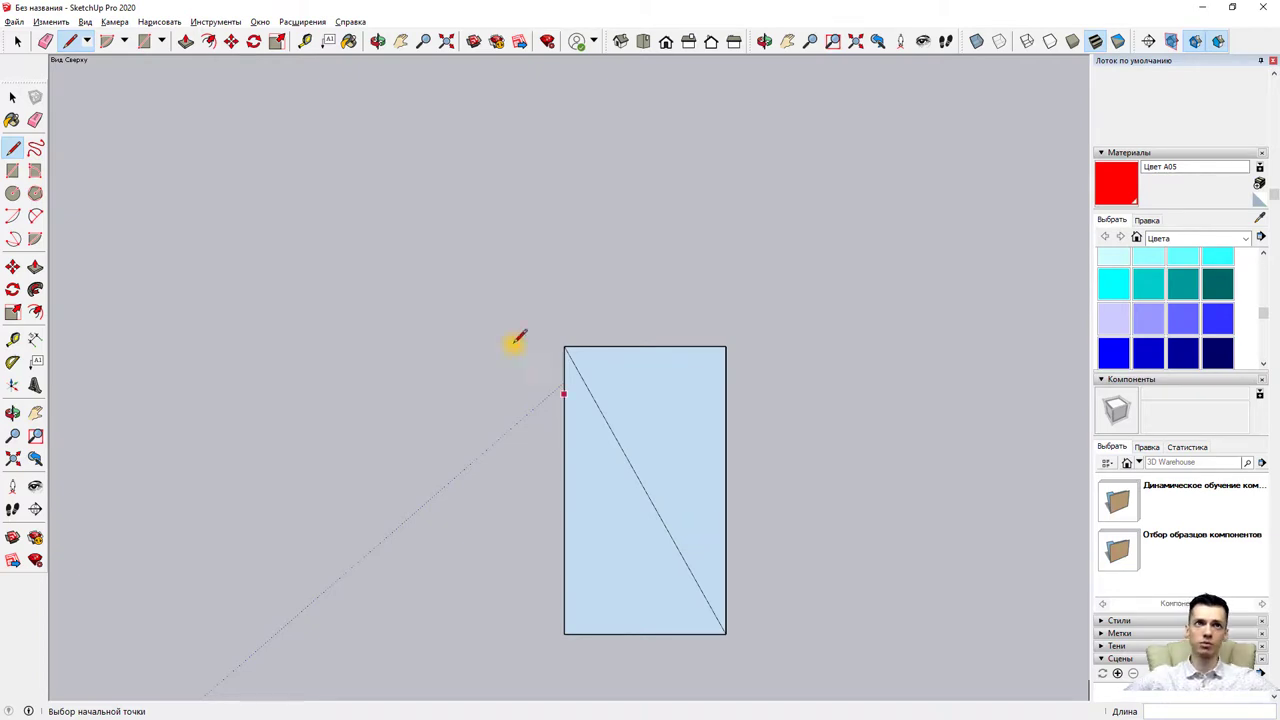
click(277, 41)
- Scale the diagonally split rectangle to twice its size, then box-select the white circle
scroll(710, 372, down, 4)
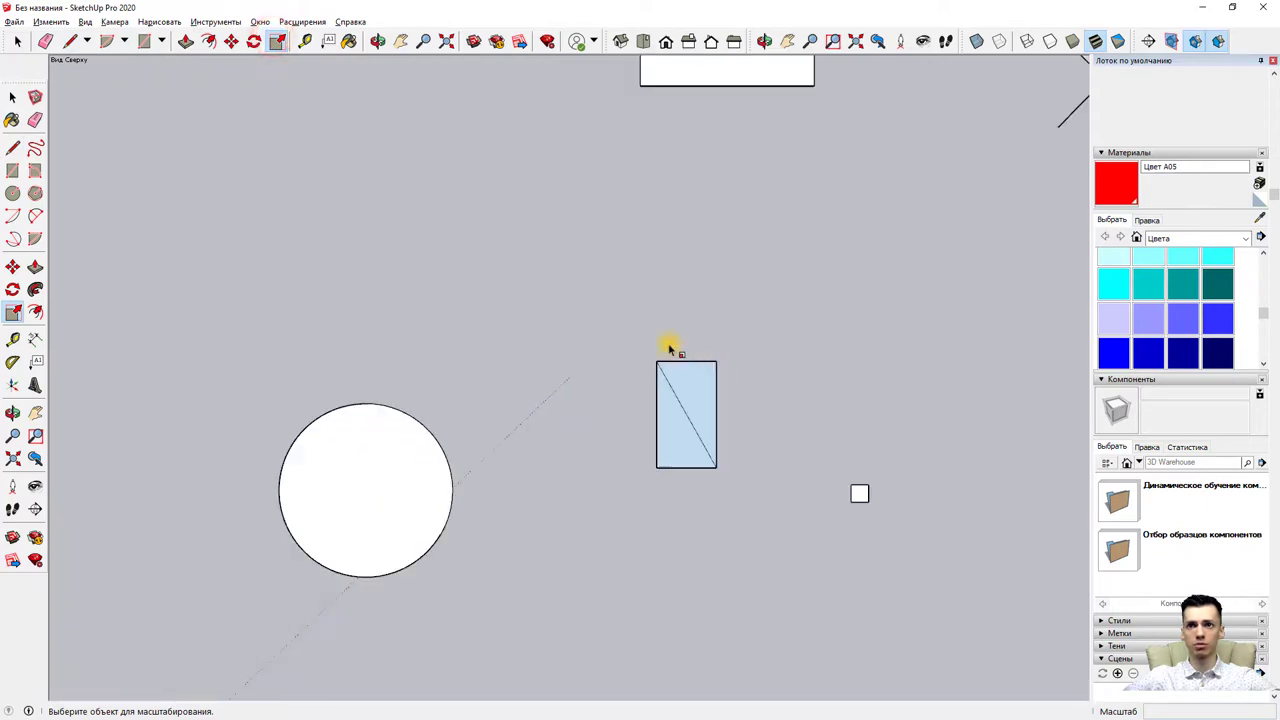
click(624, 311)
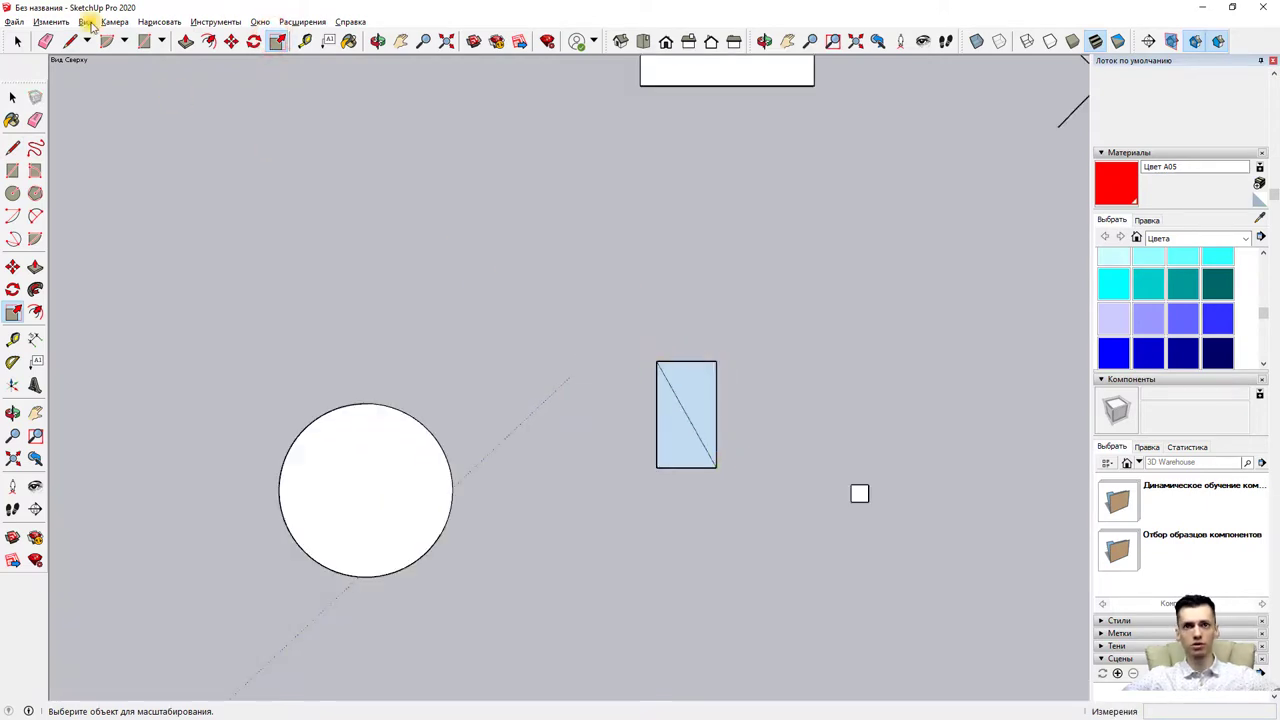
click(17, 41)
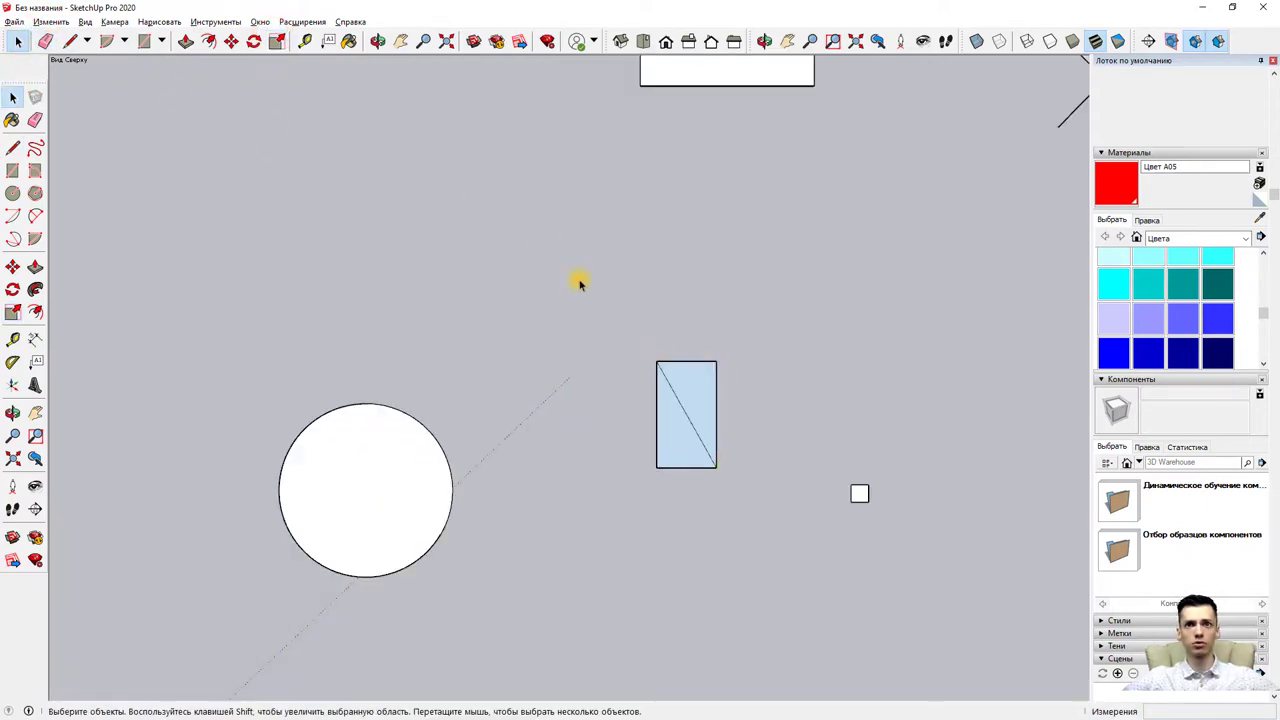
drag(588, 295, 783, 500)
click(278, 41)
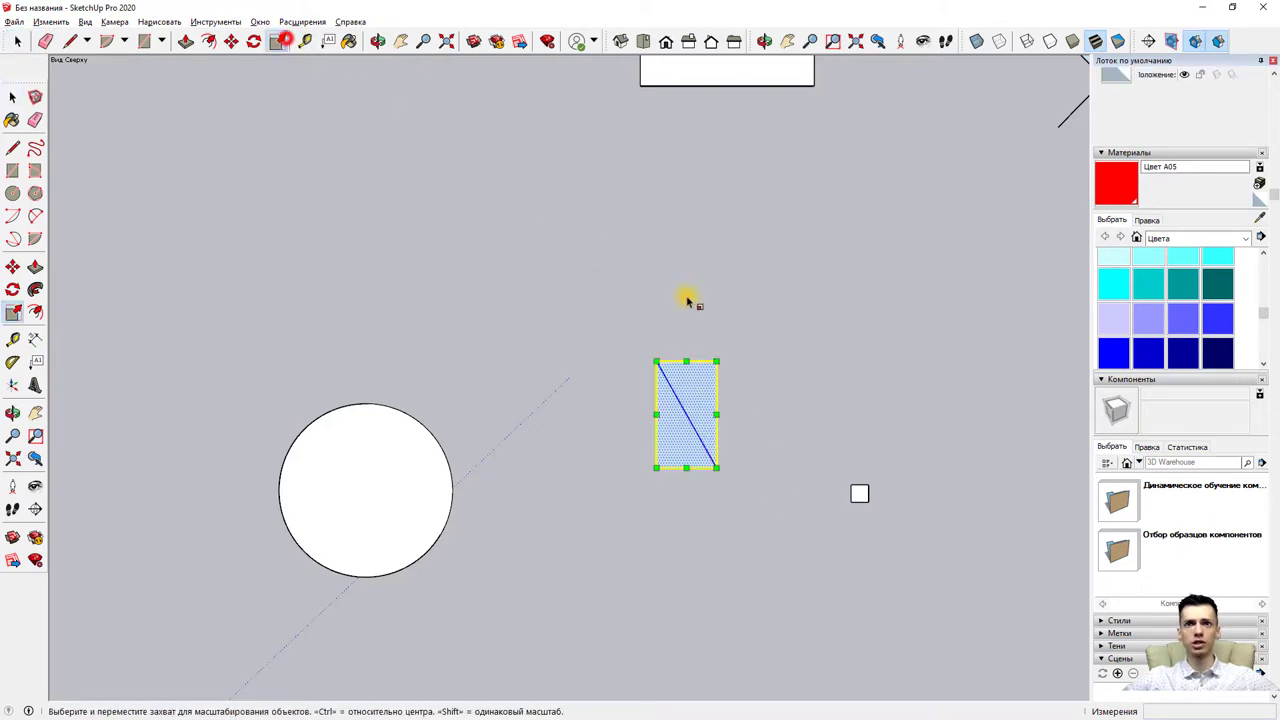
drag(718, 362, 862, 230)
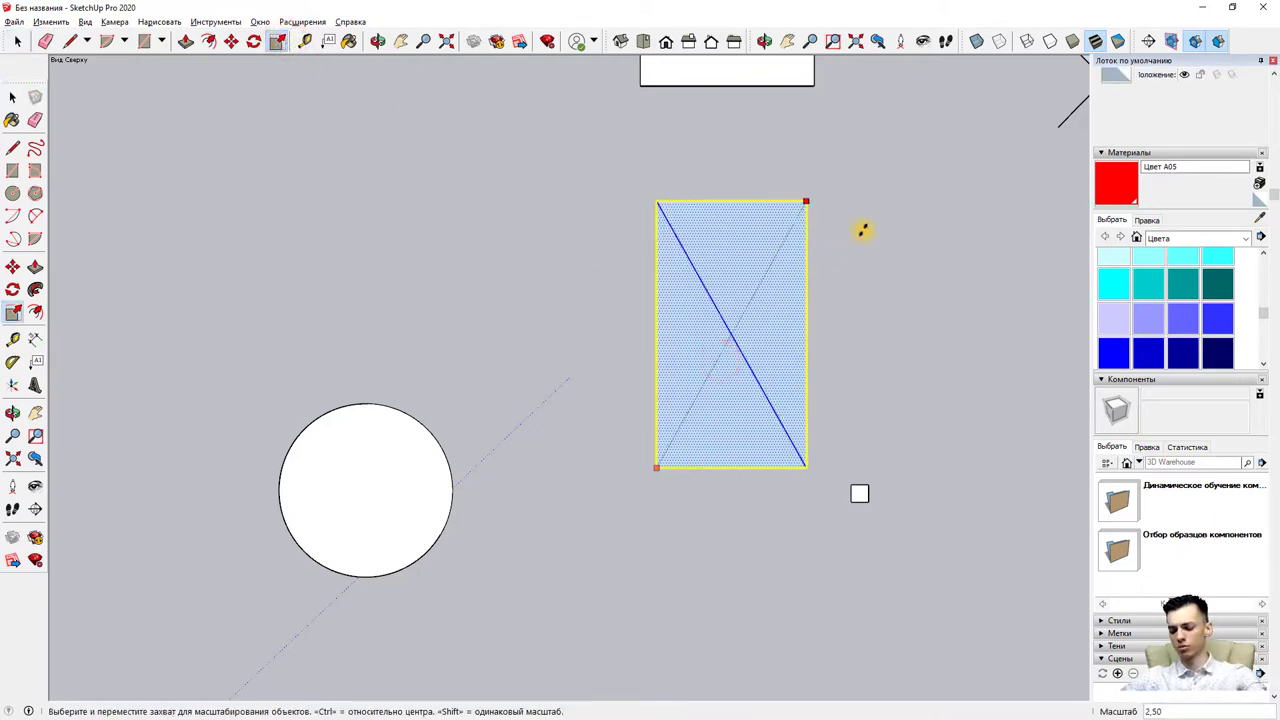
text(2)
key(Escape)
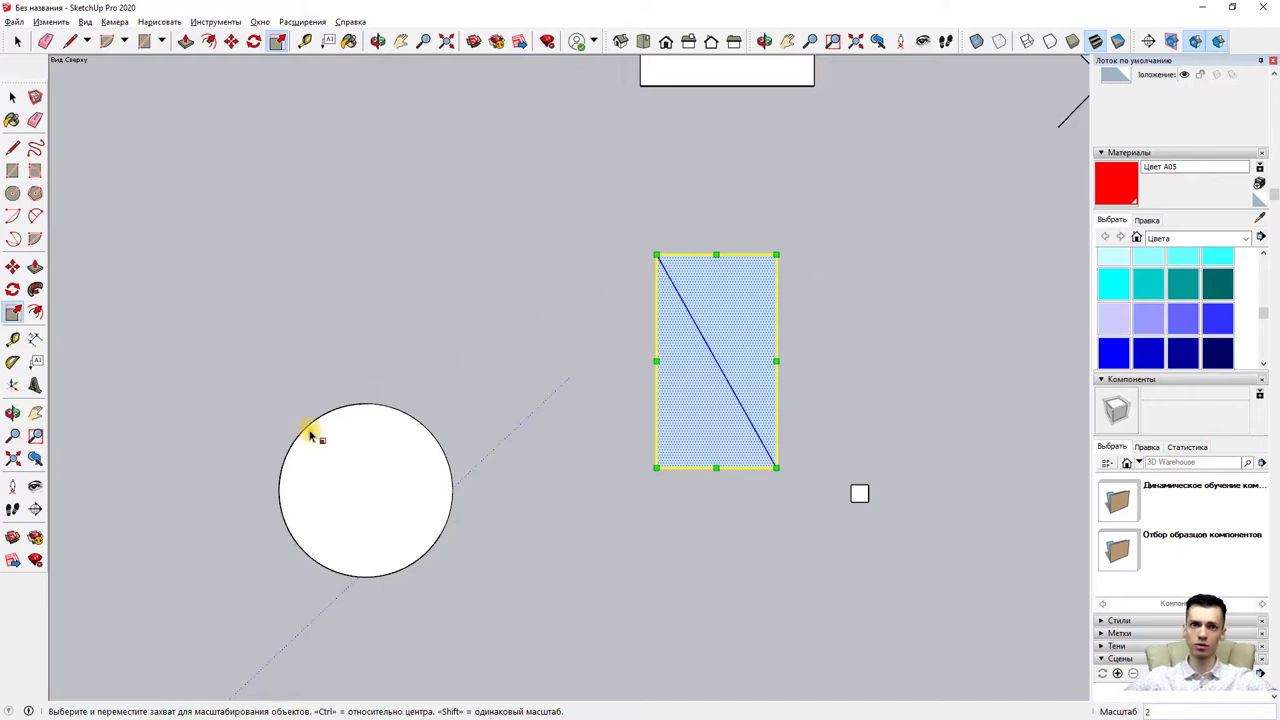
key(space)
drag(196, 336, 523, 614)
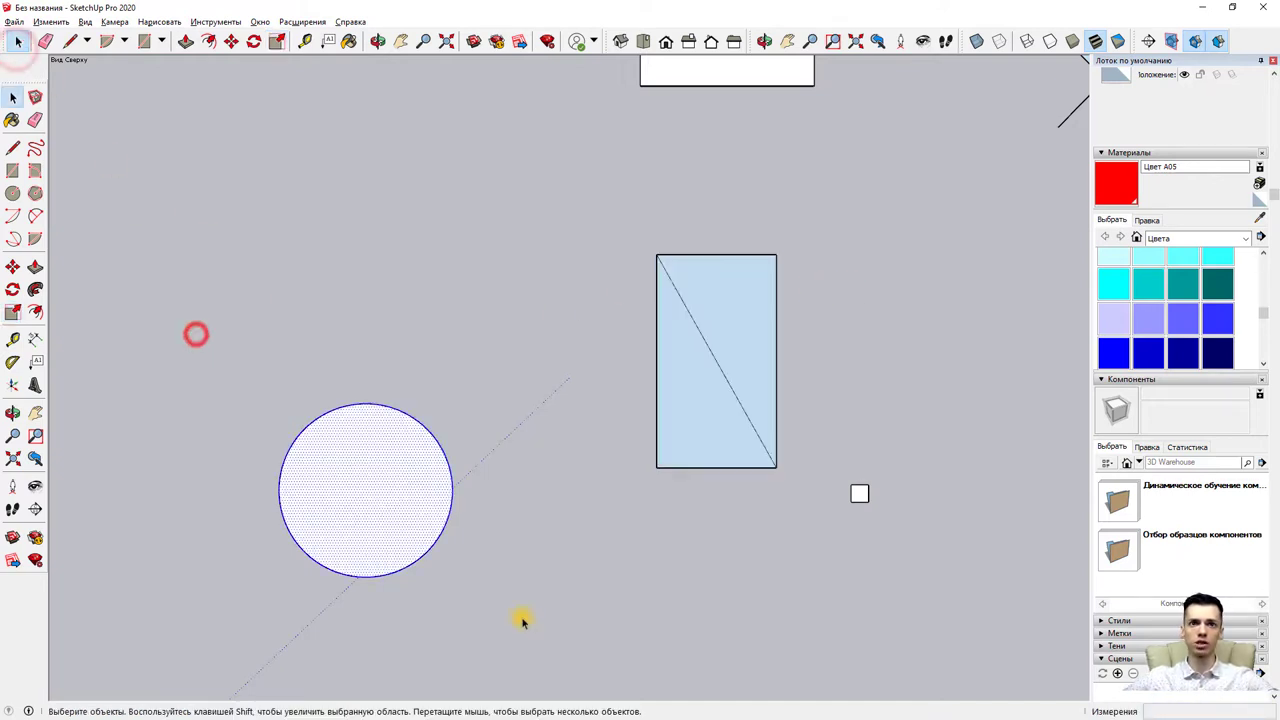
- Scale the white circle to 0.5 from a corner grip after dismissing the invalid-scale warning
click(277, 41)
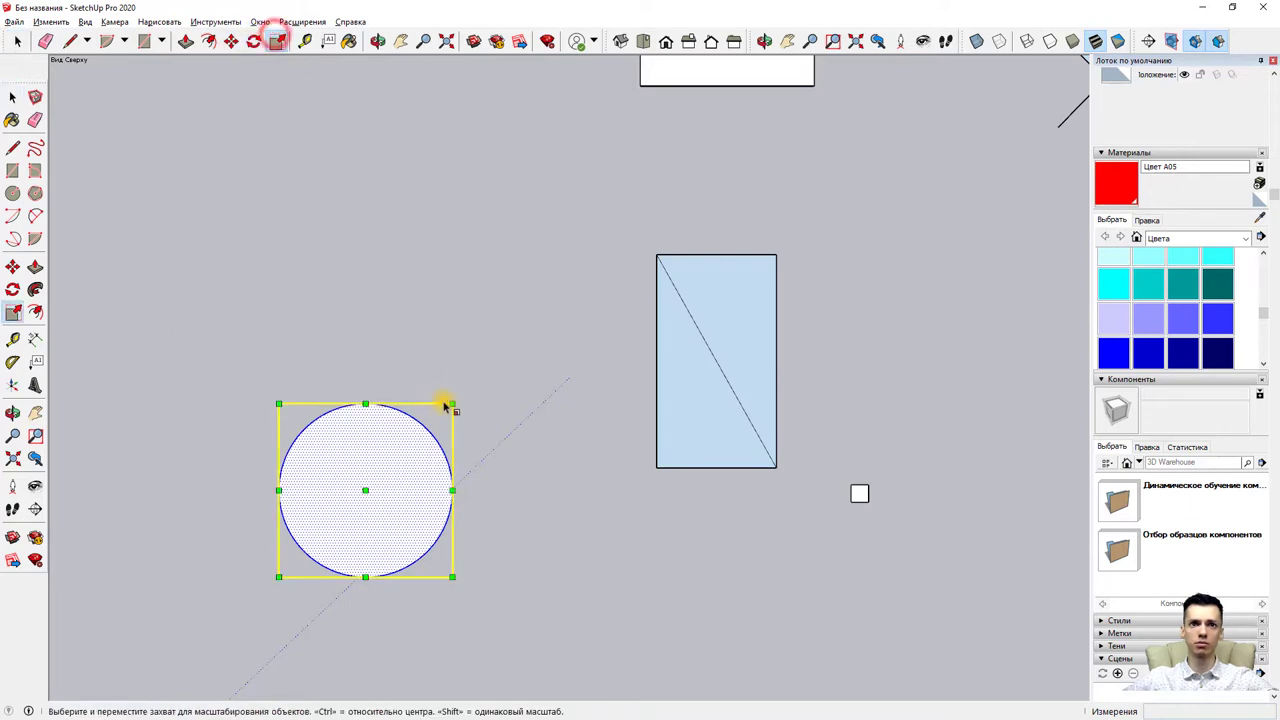
click(450, 403)
text(0.)
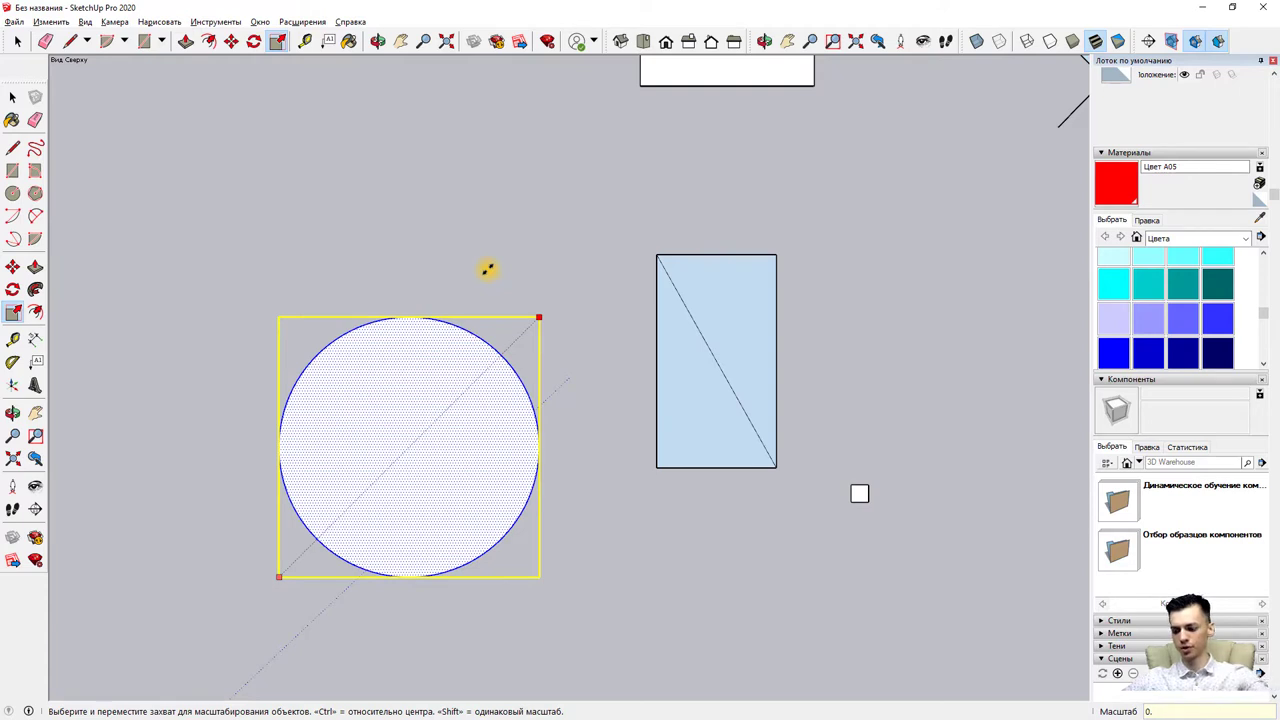
key(Return)
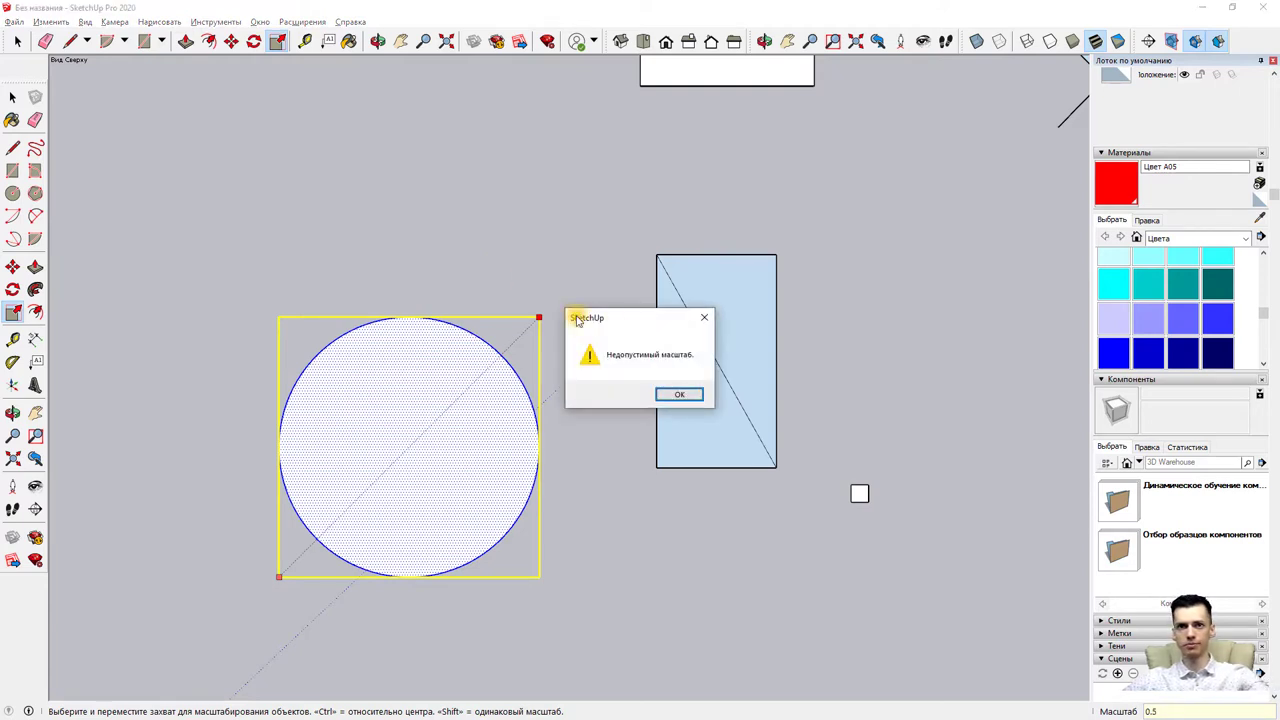
click(695, 394)
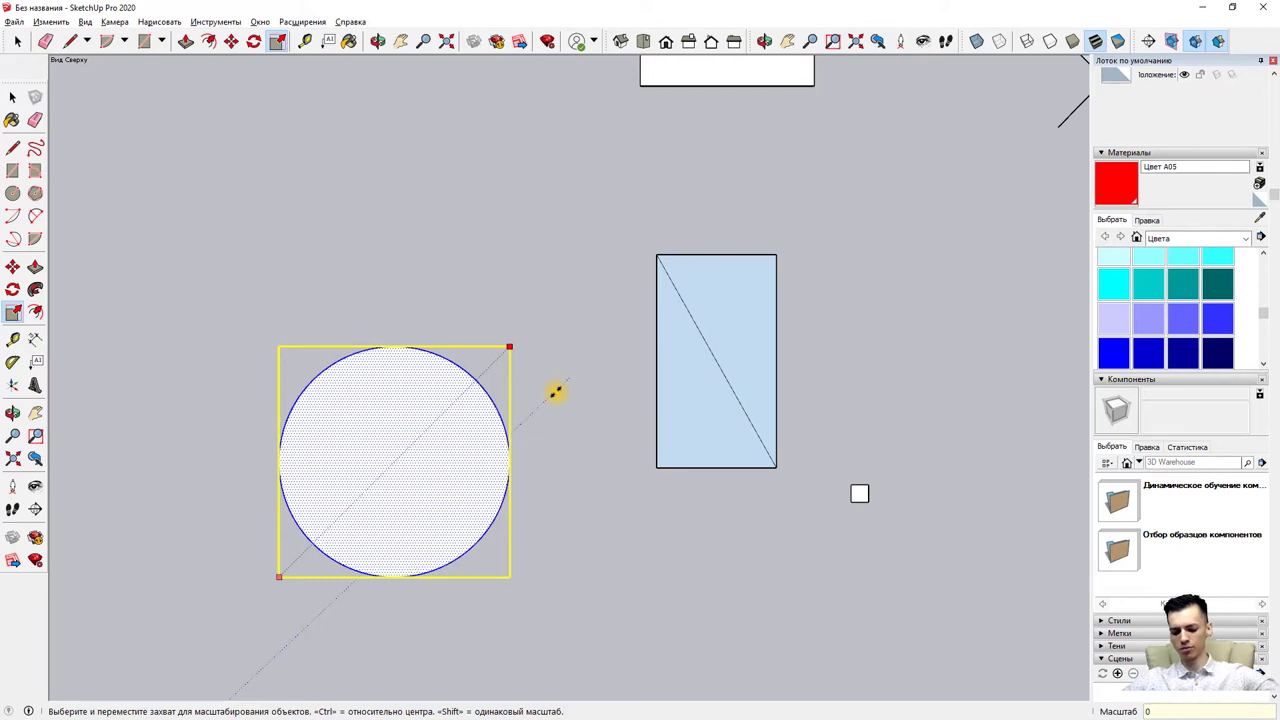
click(1208, 711)
text(,4)
key(Return)
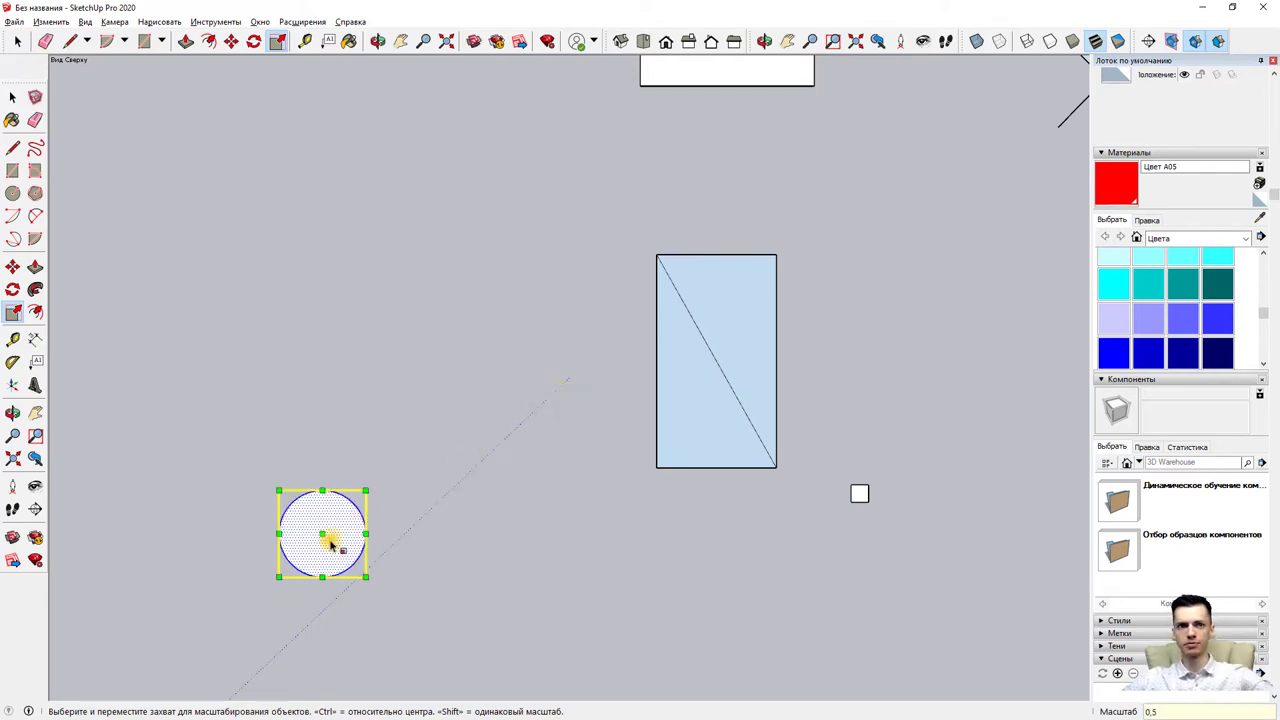
scroll(318, 552, up, 3)
scroll(318, 556, up, 1)
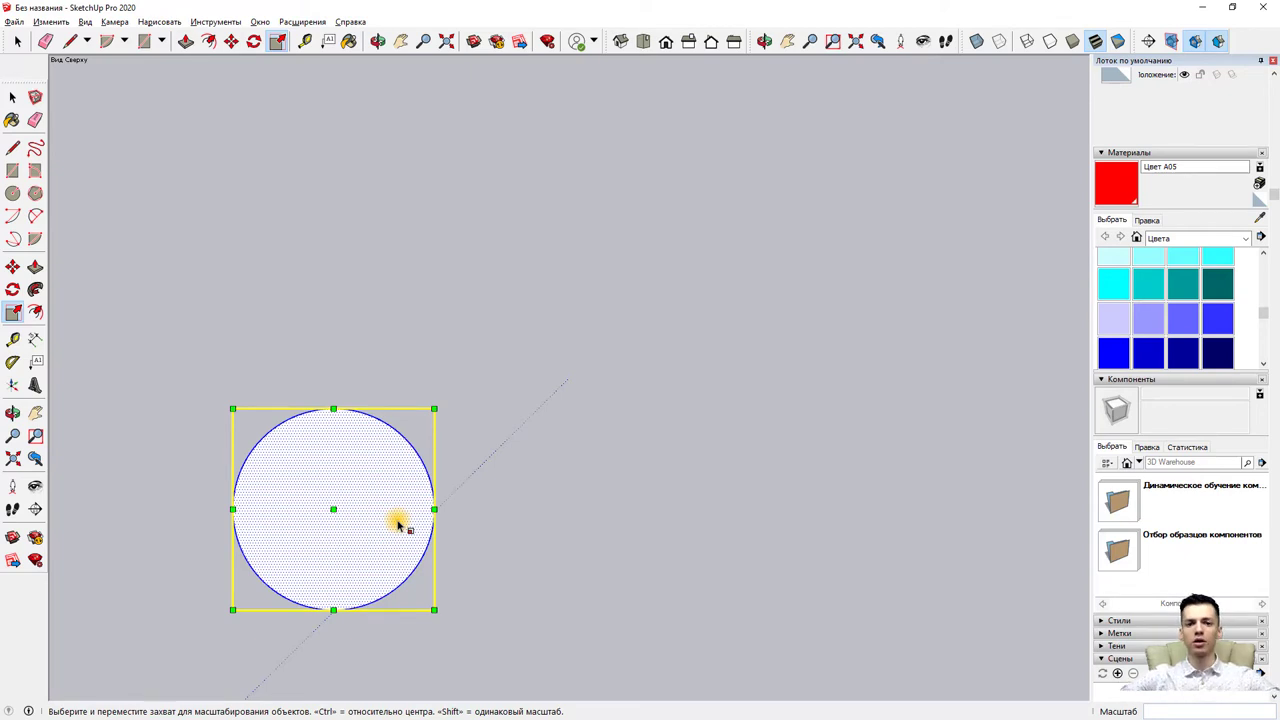
- Begin saving the untitled model via Save As and view the SketchUp version options
click(14, 21)
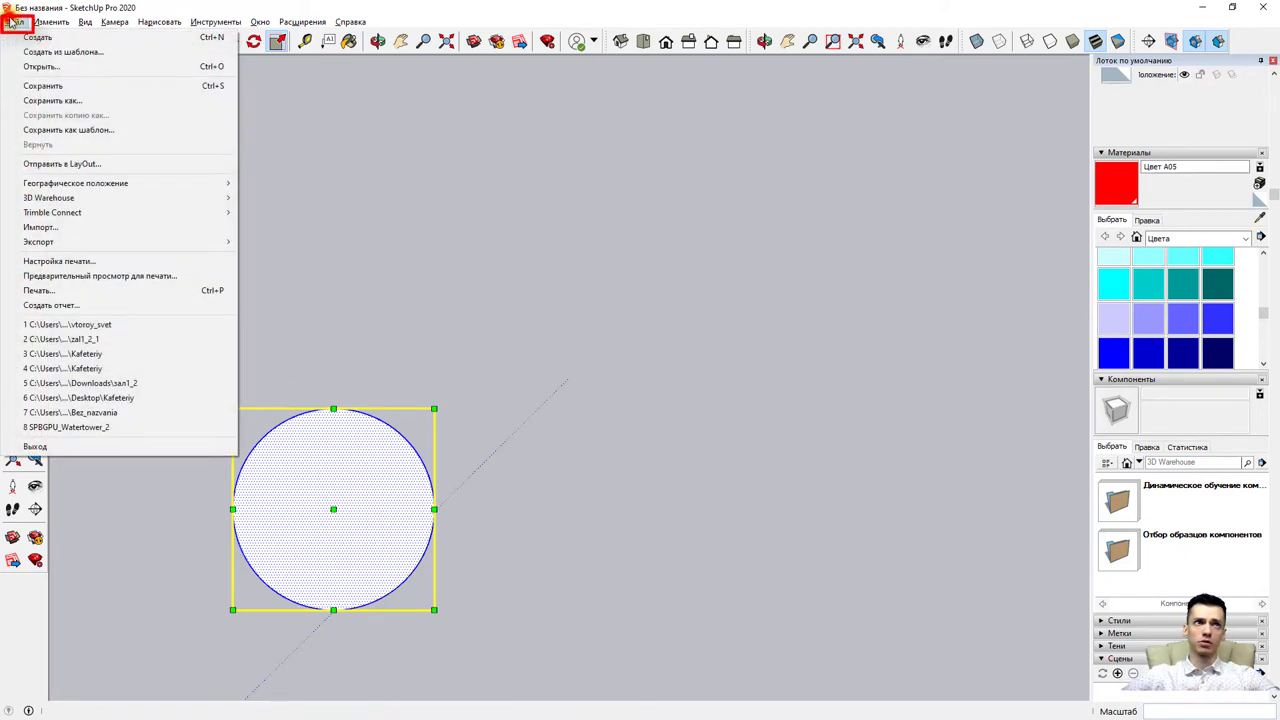
click(68, 100)
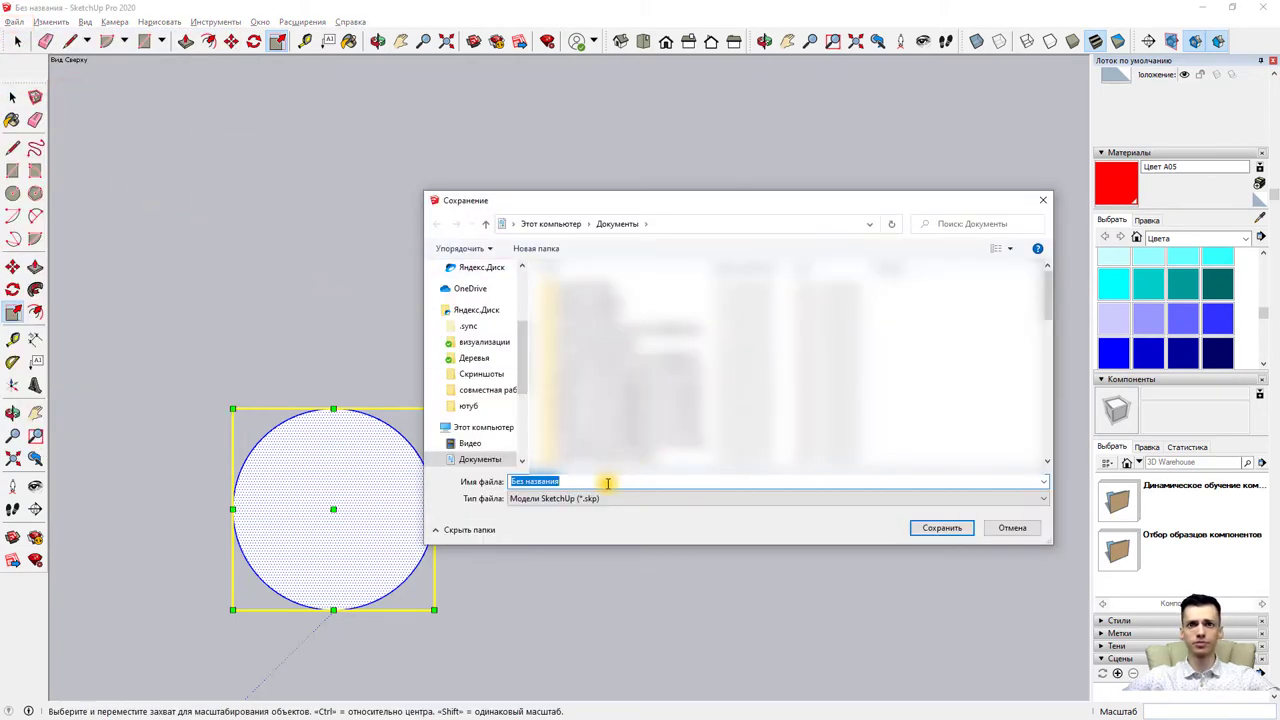
click(575, 498)
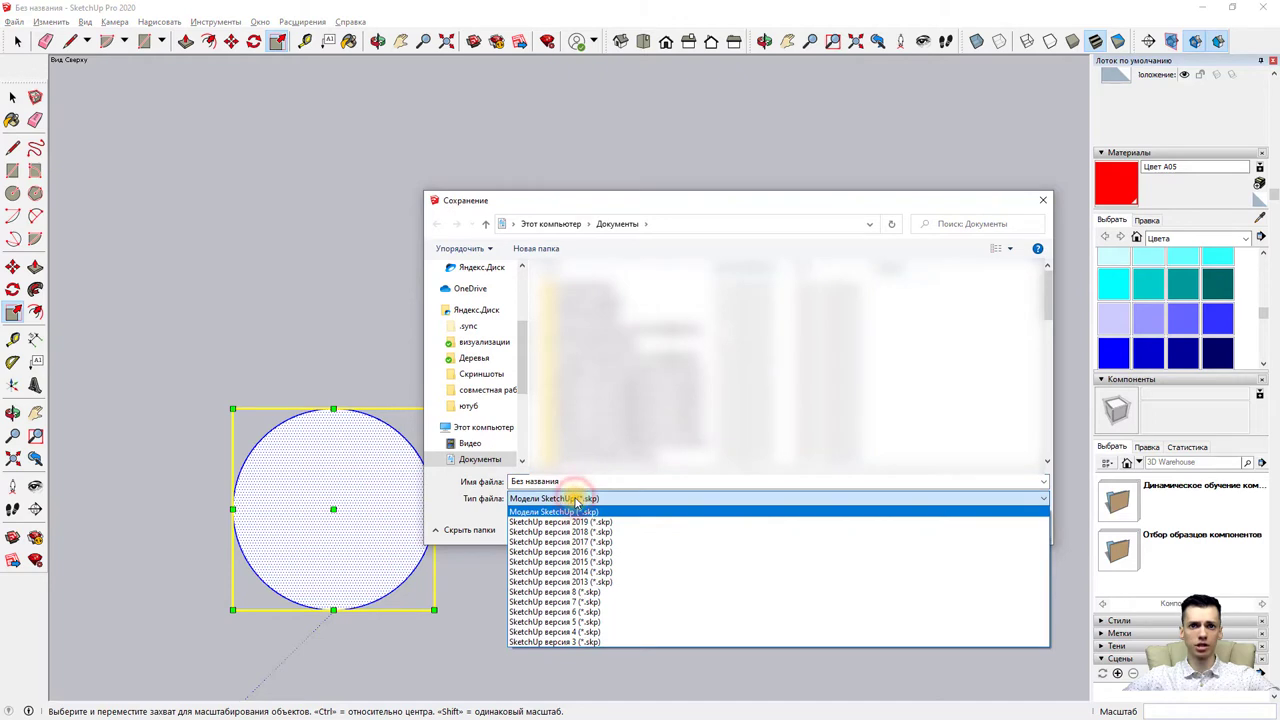